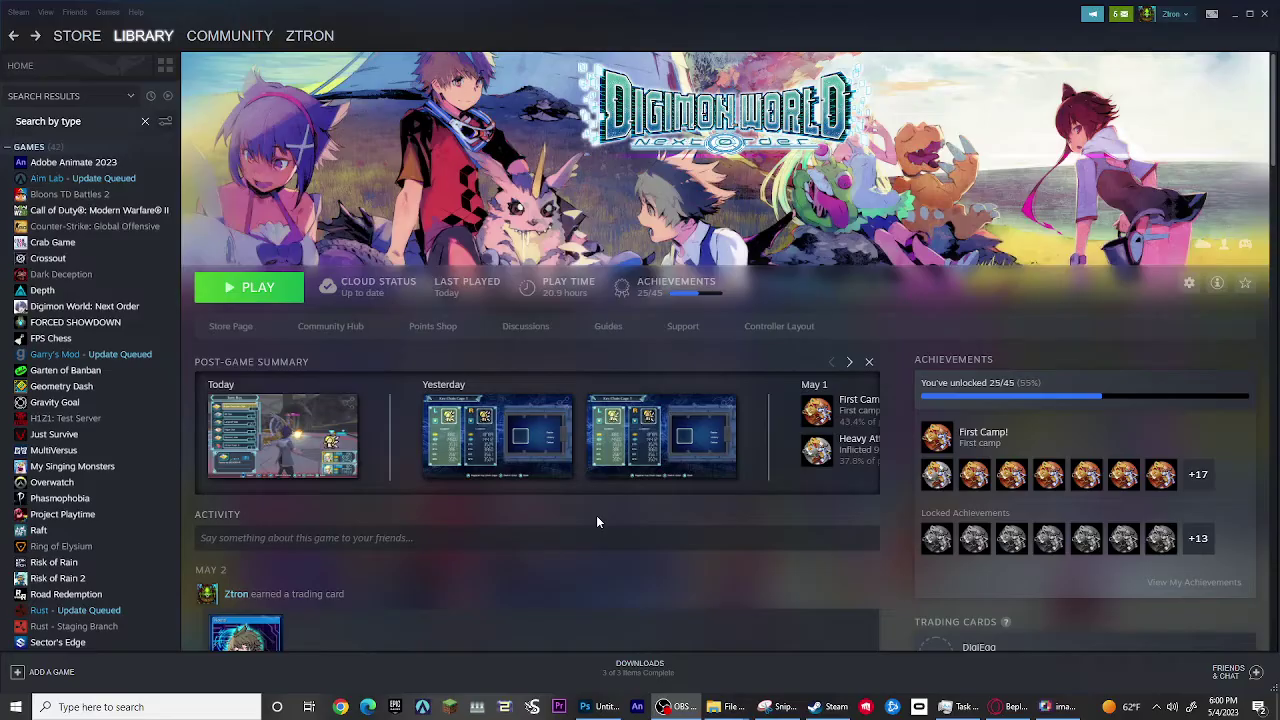
Launch Digimon World: Next Order from the Steam library and load save slot 01.
left_click(276, 298)
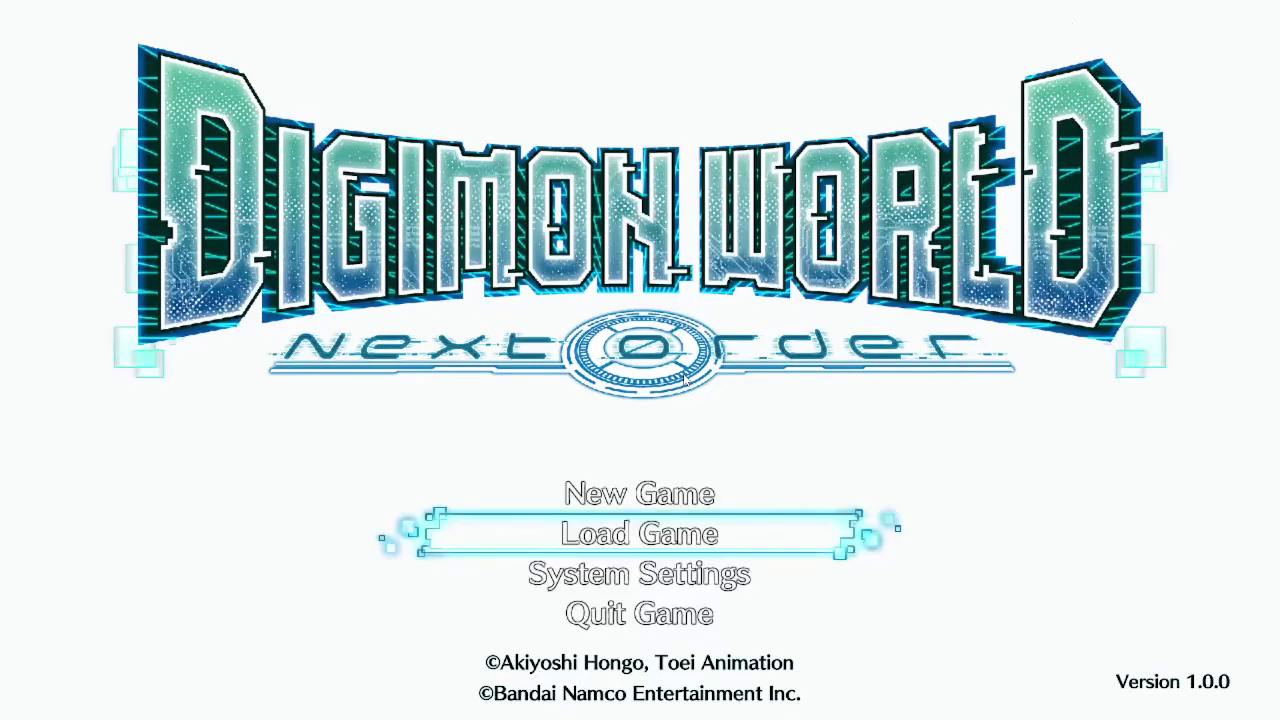
key("Return")
key("Escape")
key("Up")
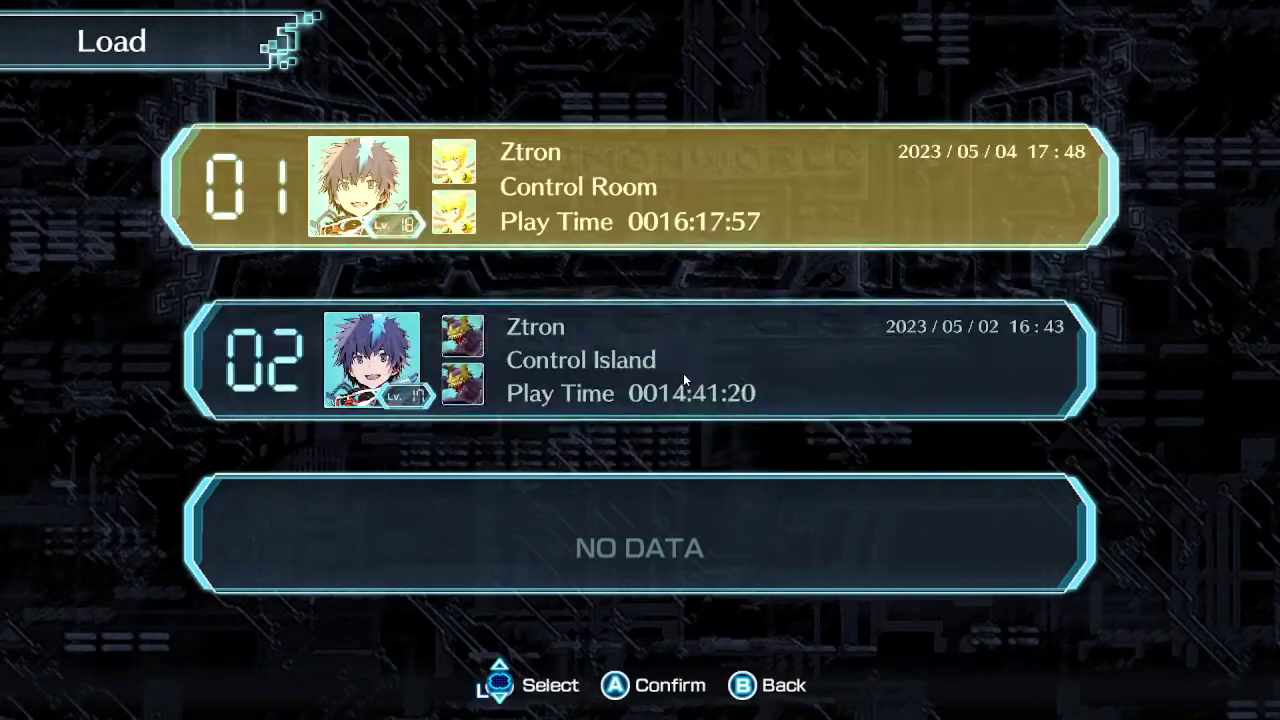
key("Return")
key("Return")
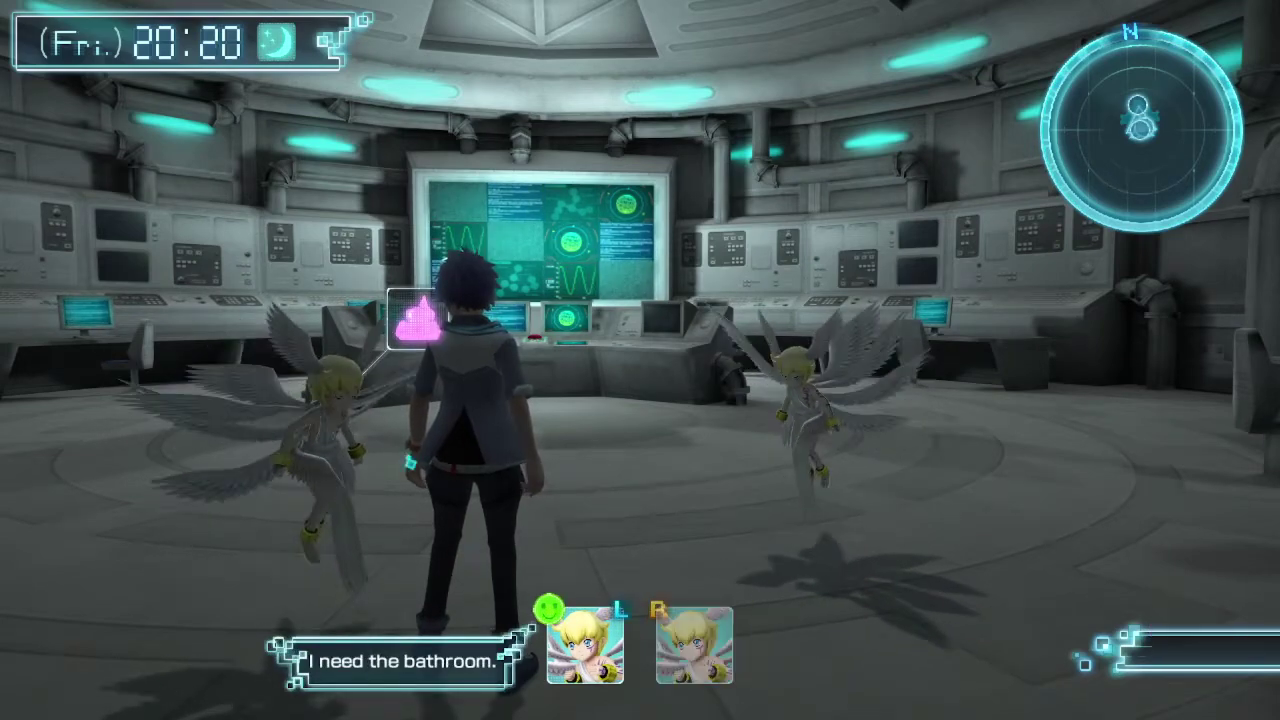
Leave the running Digimon World: Next Order game and close its window.
key("super")
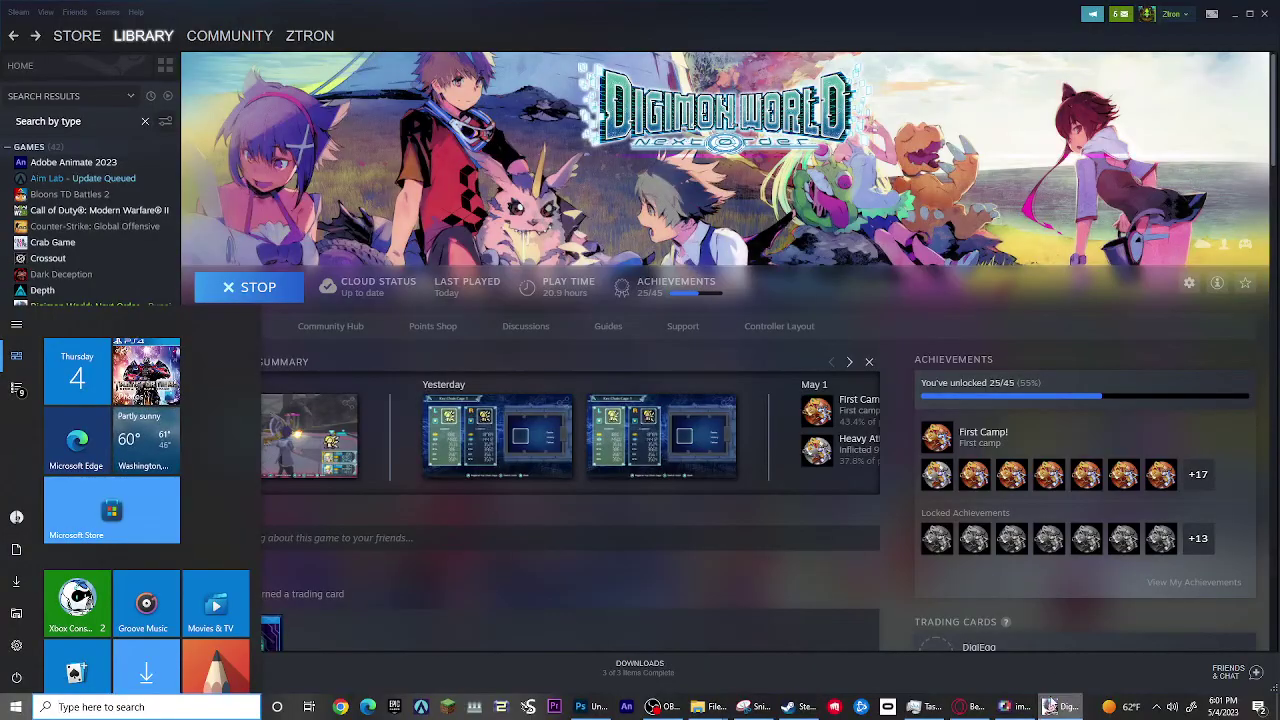
right_click(1050, 706)
left_click(1037, 686)
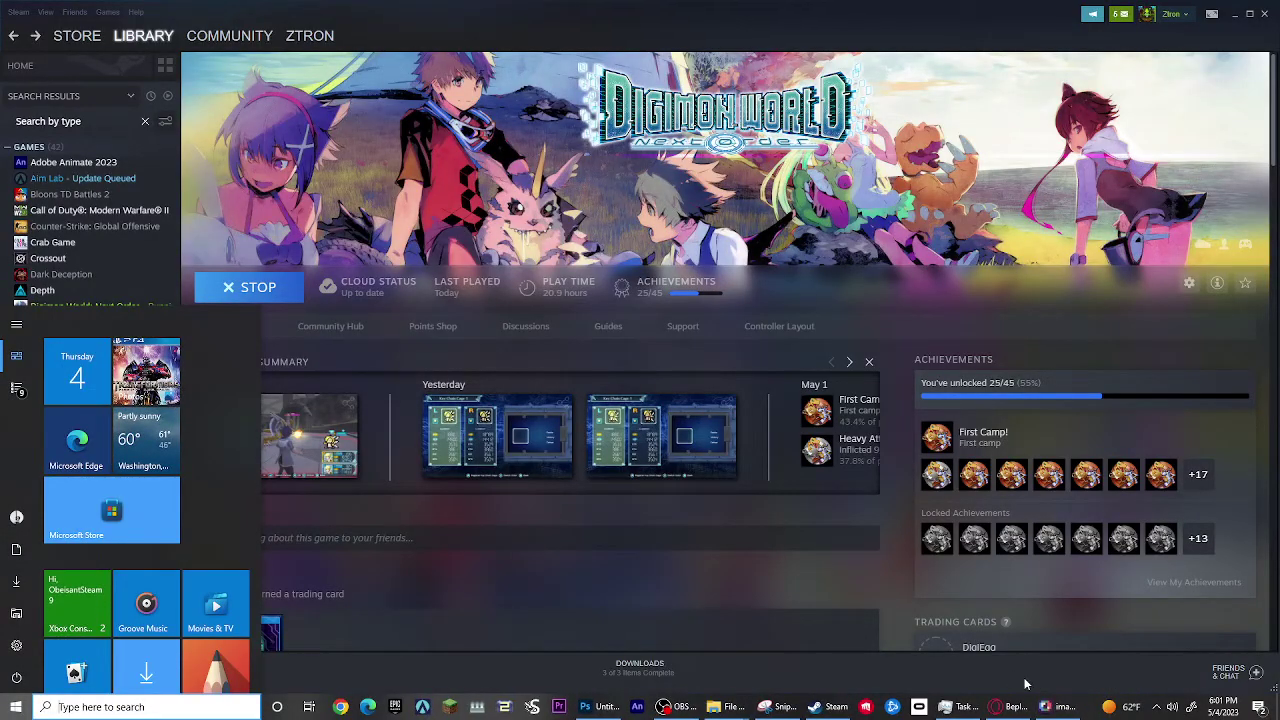
Switch to the browser and locate build #666's BepInEx Unity (IL2CPP) for Windows (x64) download on the BepInEx Bleeding Edge page.
mouse_move(738, 708)
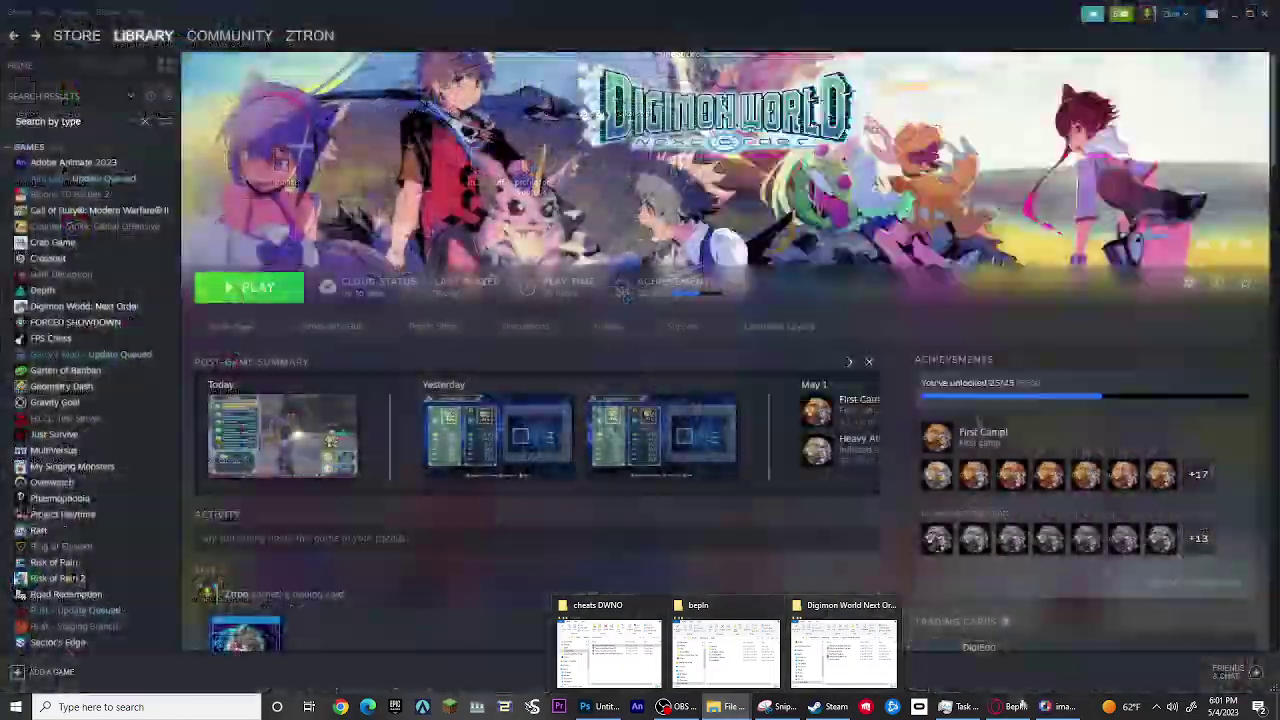
left_click(725, 650)
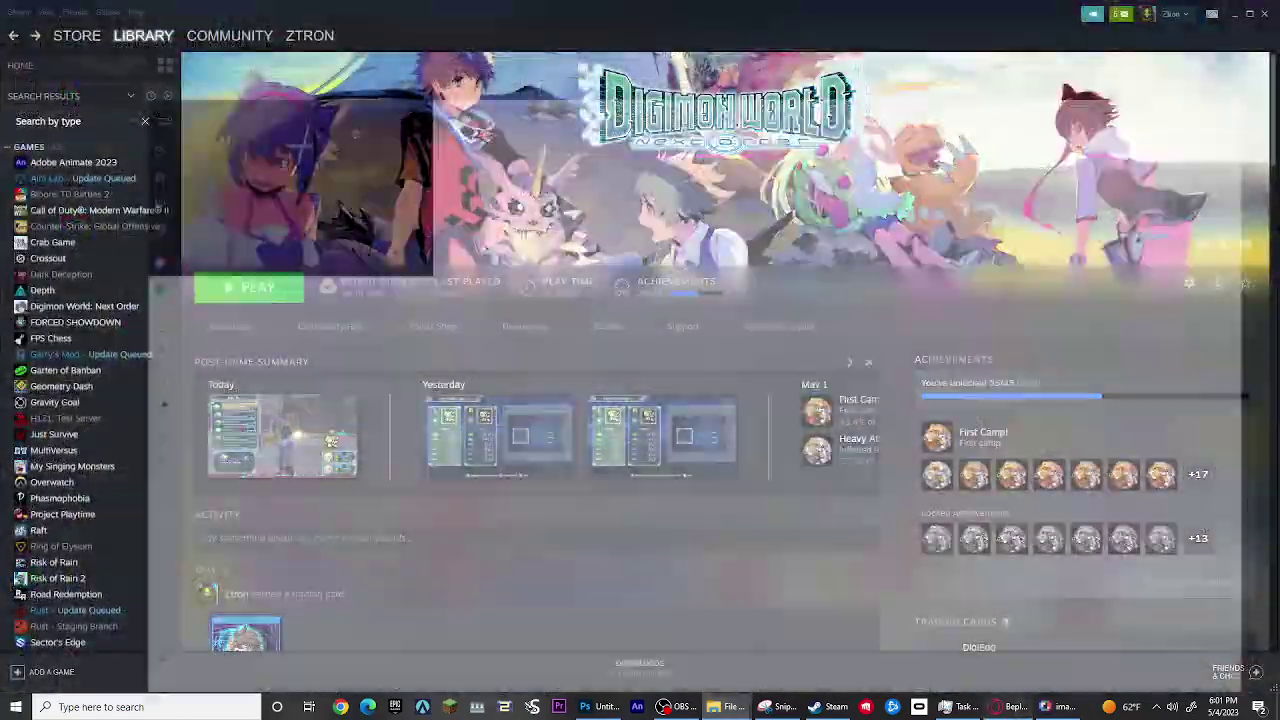
scroll(703, 393, "up", 10)
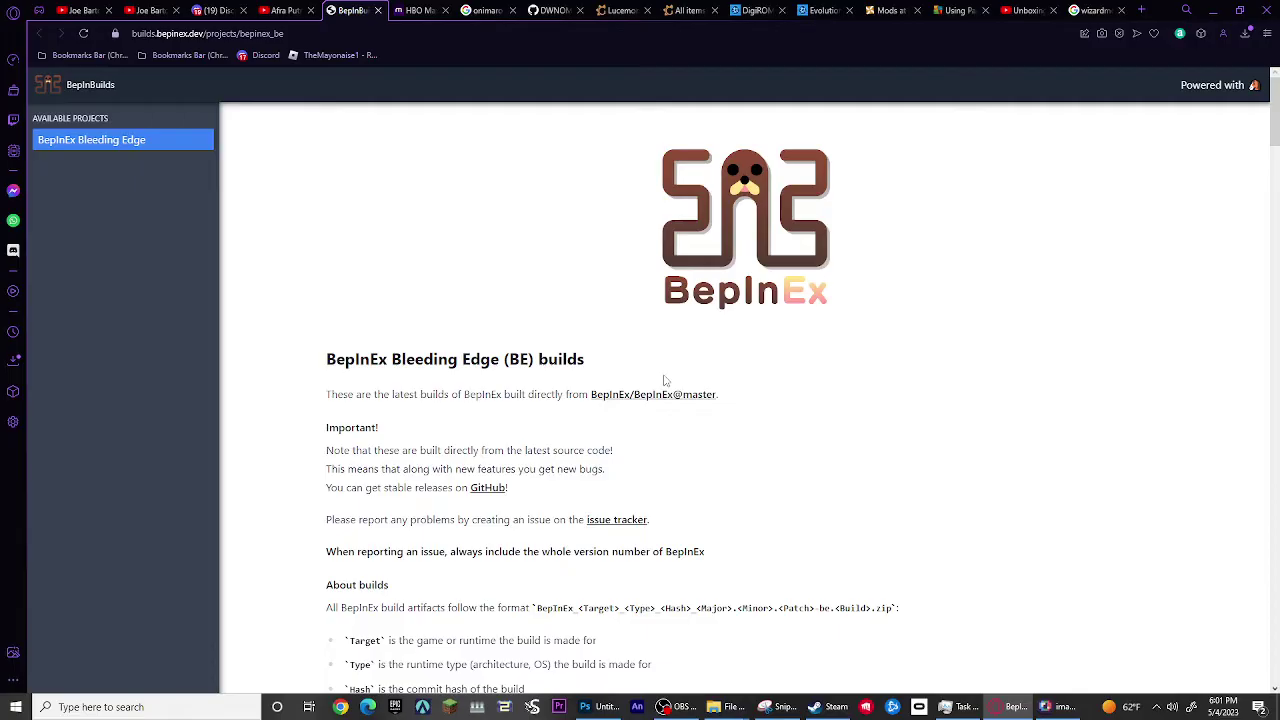
scroll(700, 300, "down", 10)
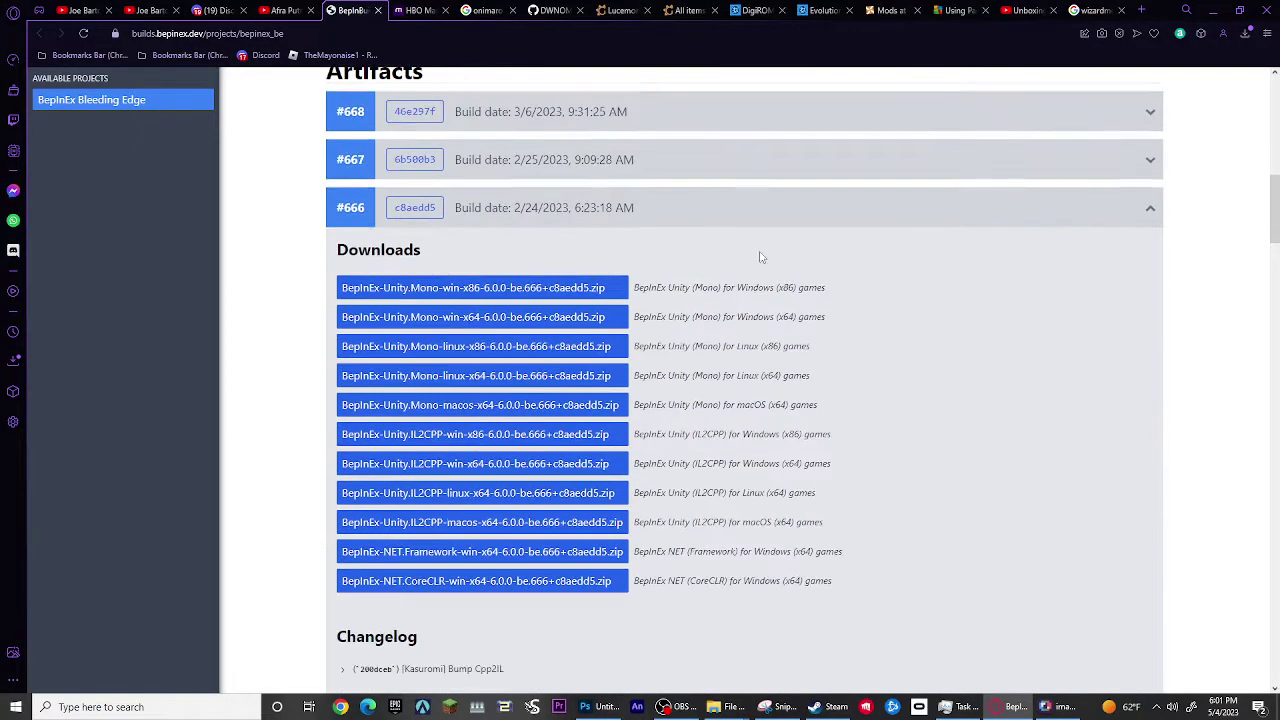
left_click(1150, 215)
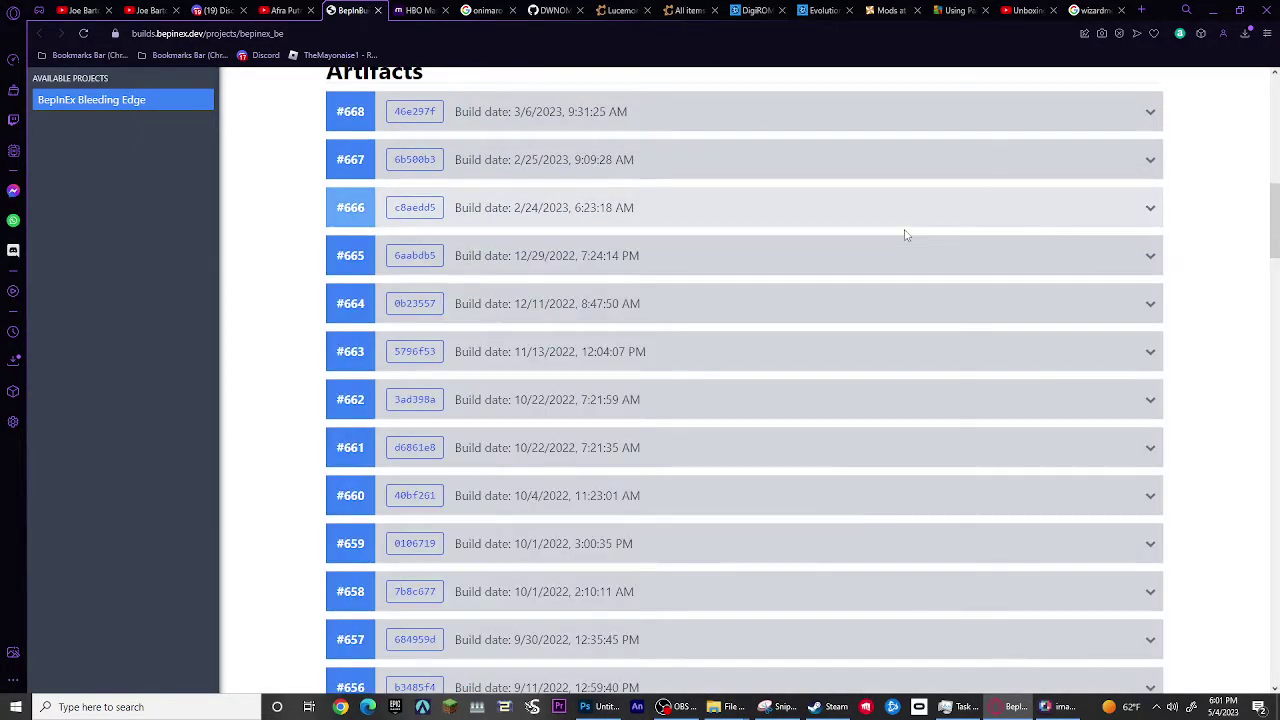
left_click(1132, 224)
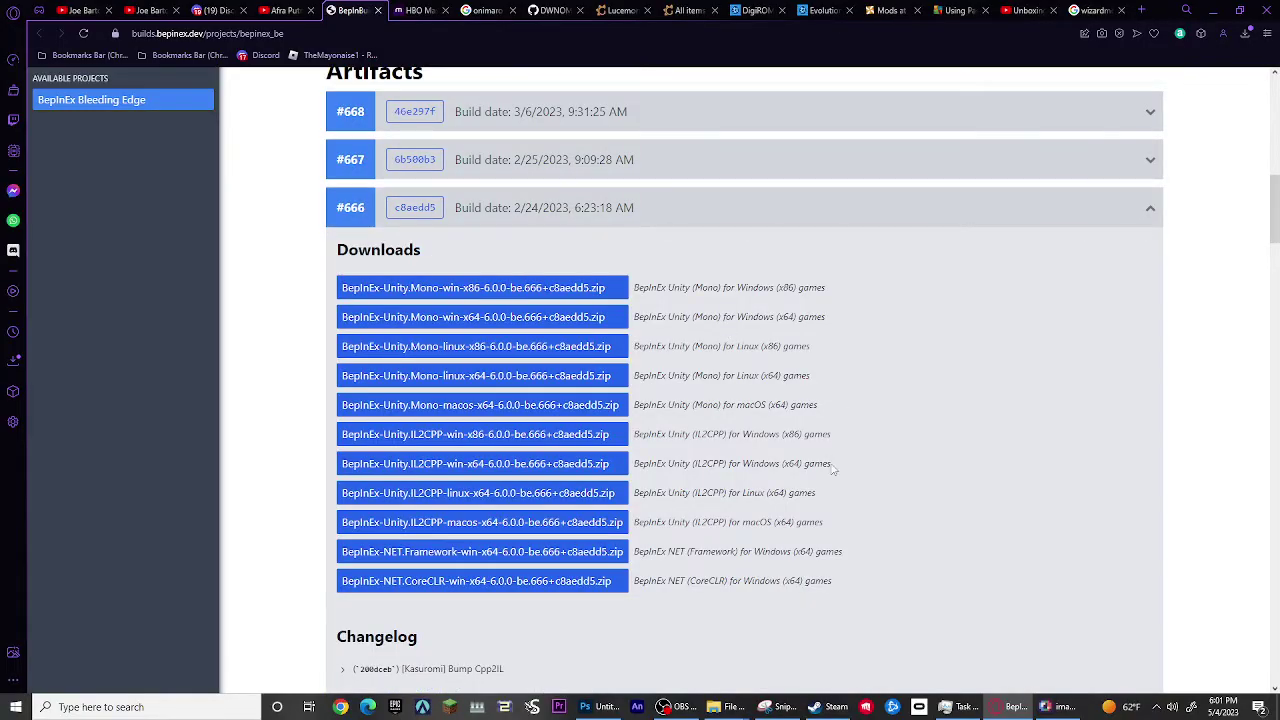
left_click_drag(815, 464, 658, 464)
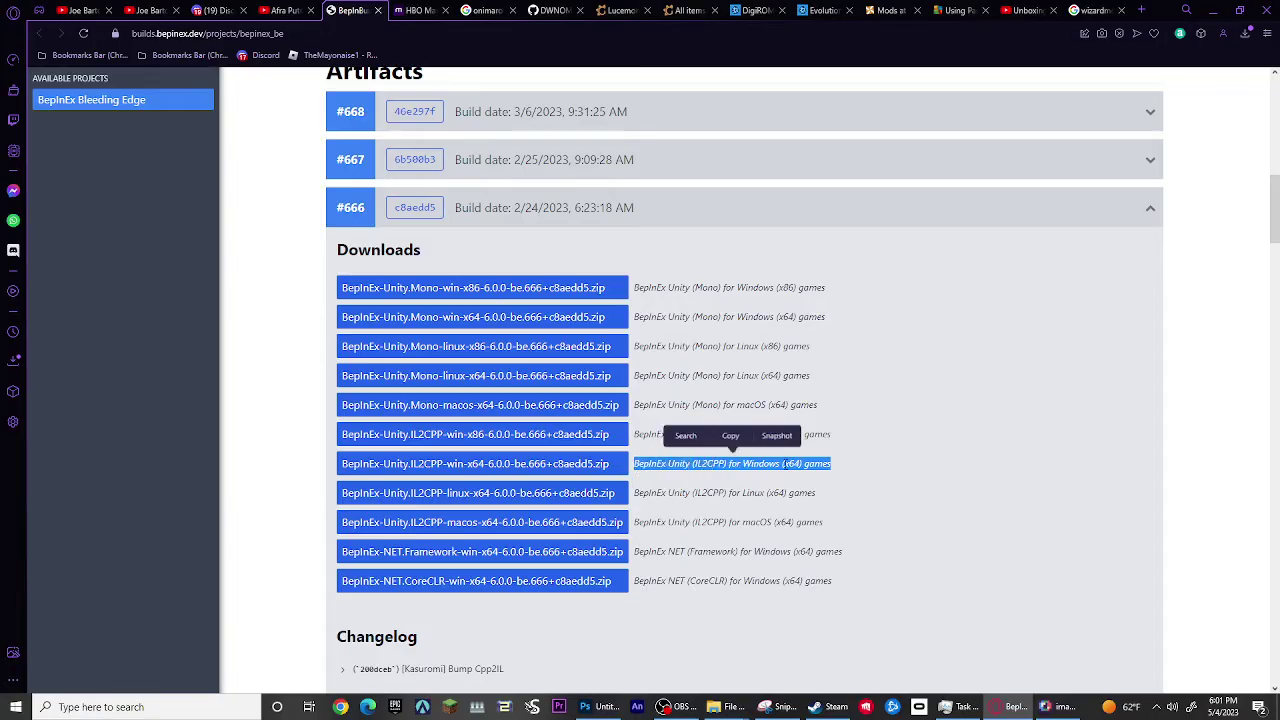
left_click(642, 460)
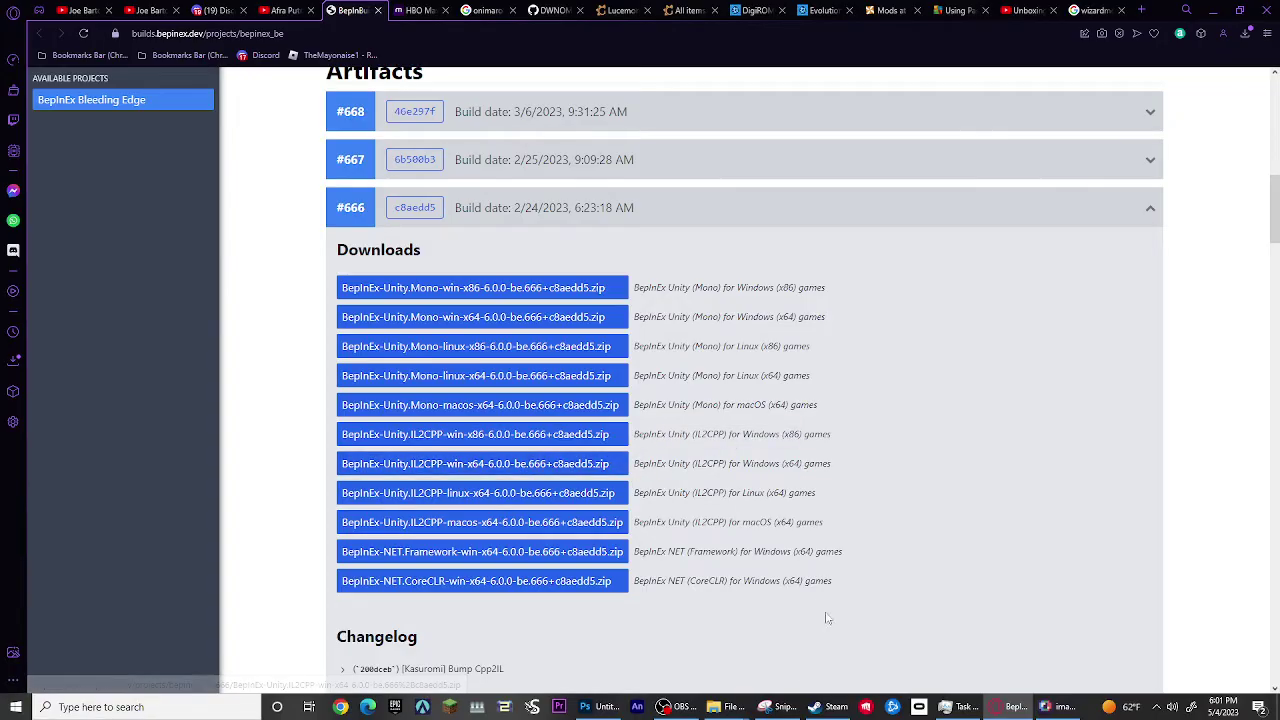
In File Explorer, browse from Local Disk (E:) through Program Files, SteamLibrary, steamapps and common to the Digimon World Next Order folder.
left_click(829, 706)
mouse_move(728, 706)
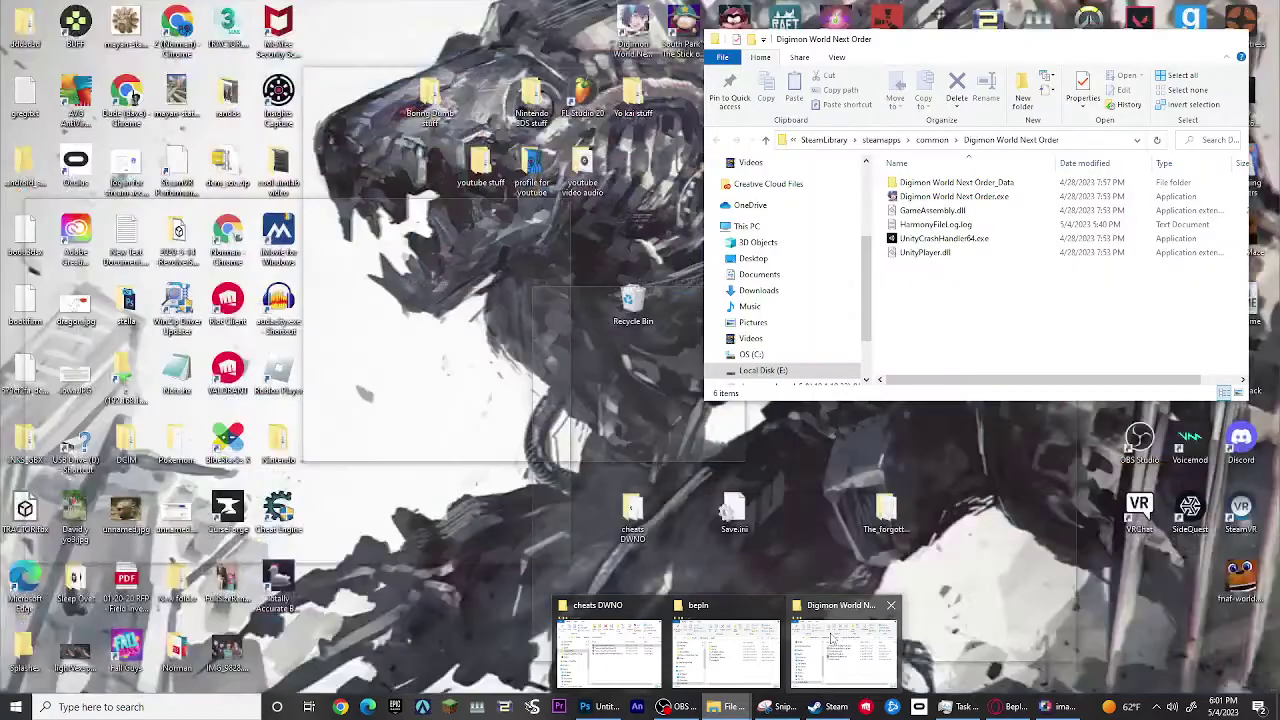
left_click(830, 640)
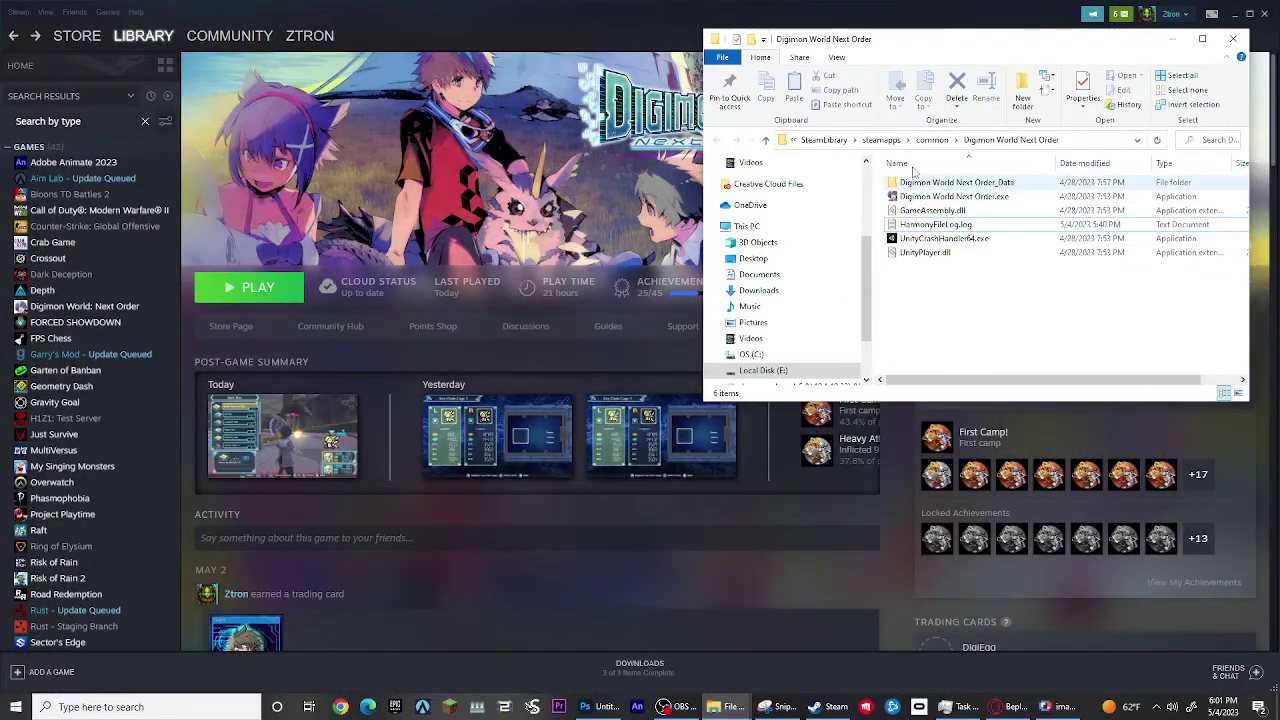
left_click(763, 370)
left_click(909, 351)
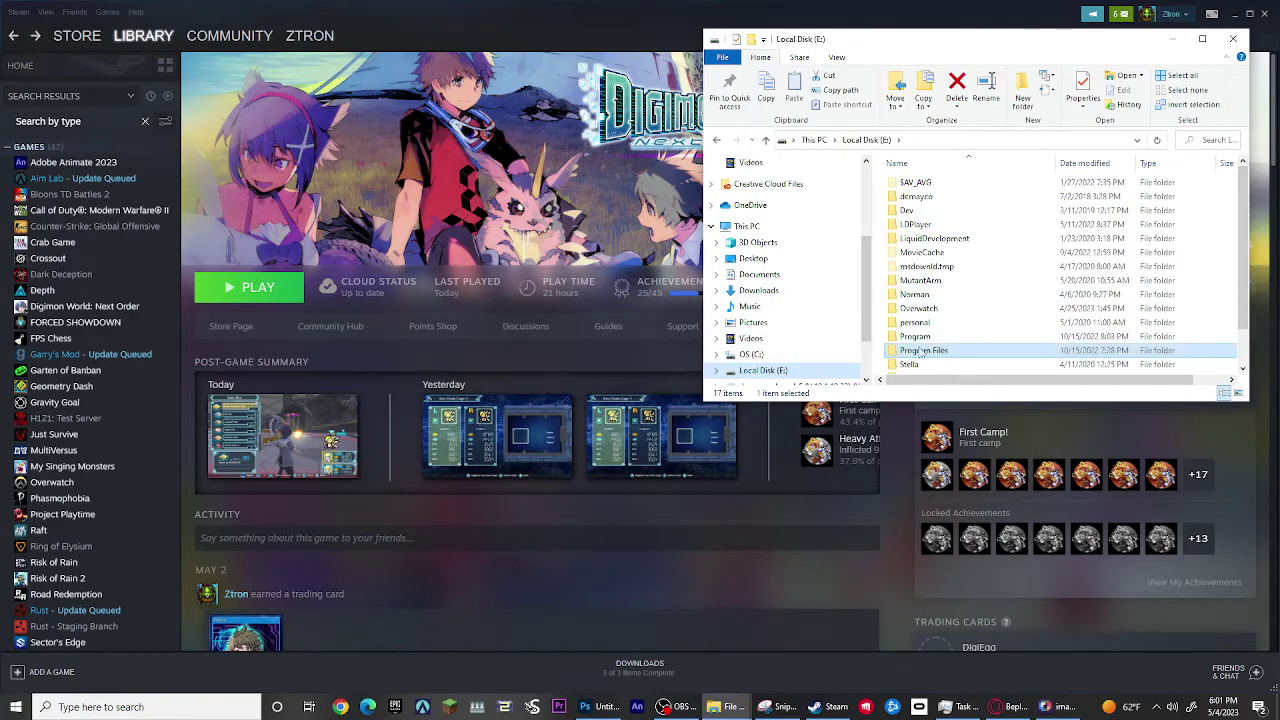
double_click(930, 352)
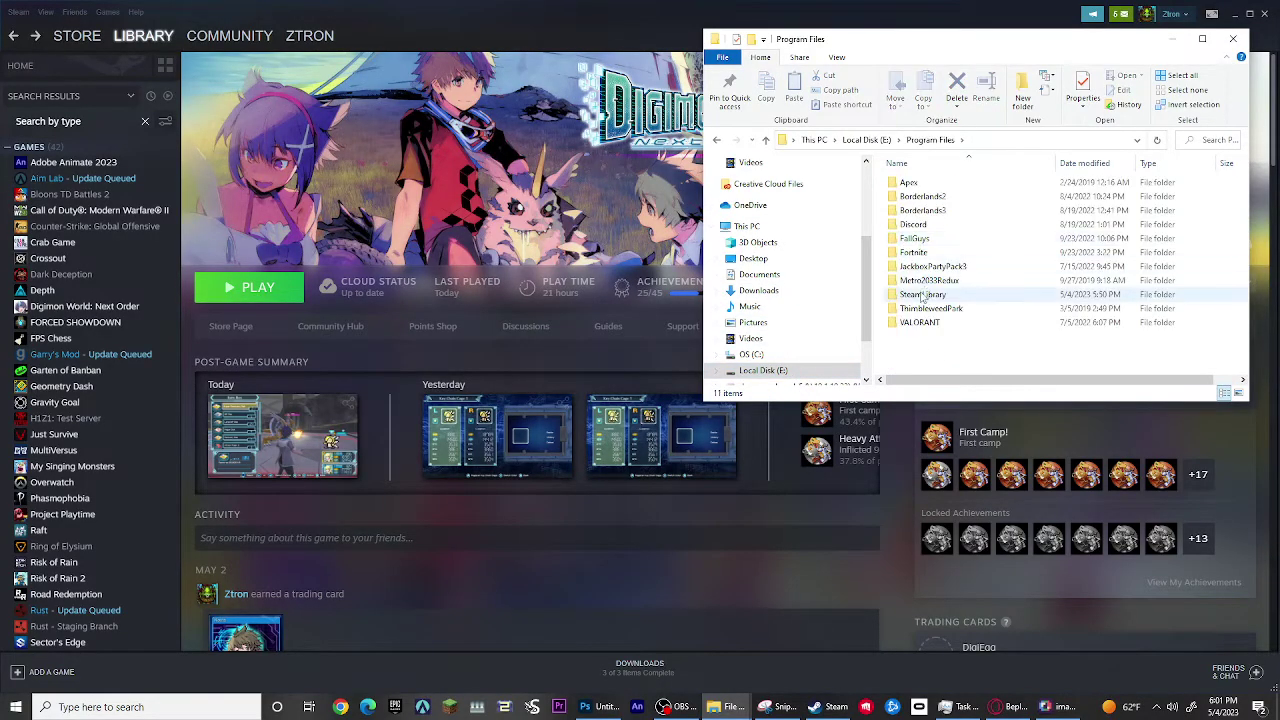
double_click(927, 295)
double_click(921, 186)
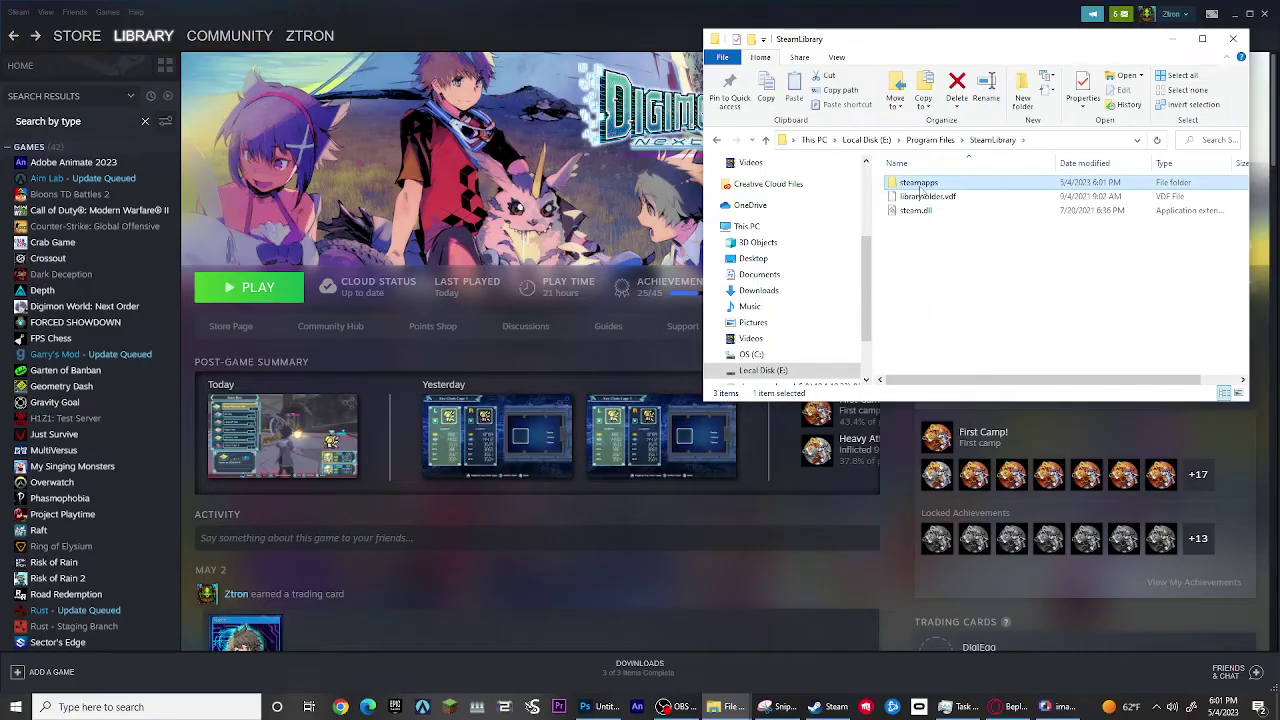
double_click(918, 184)
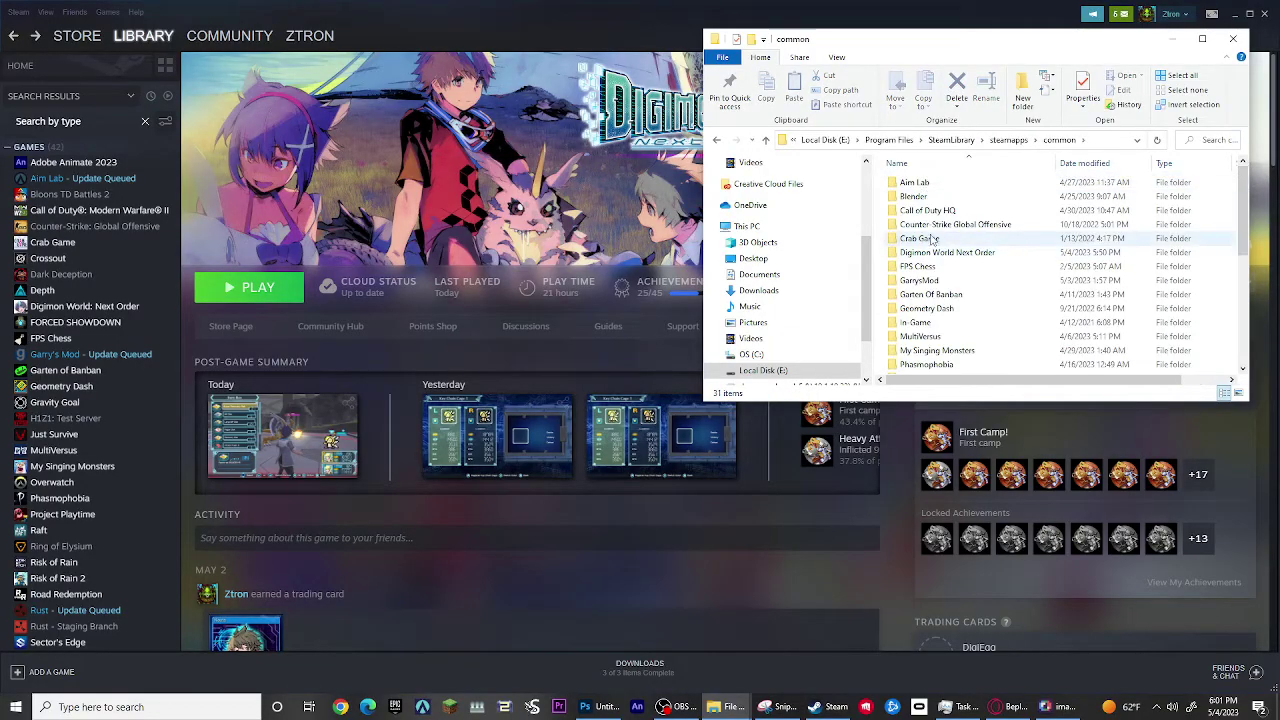
left_click(936, 254)
double_click(936, 254)
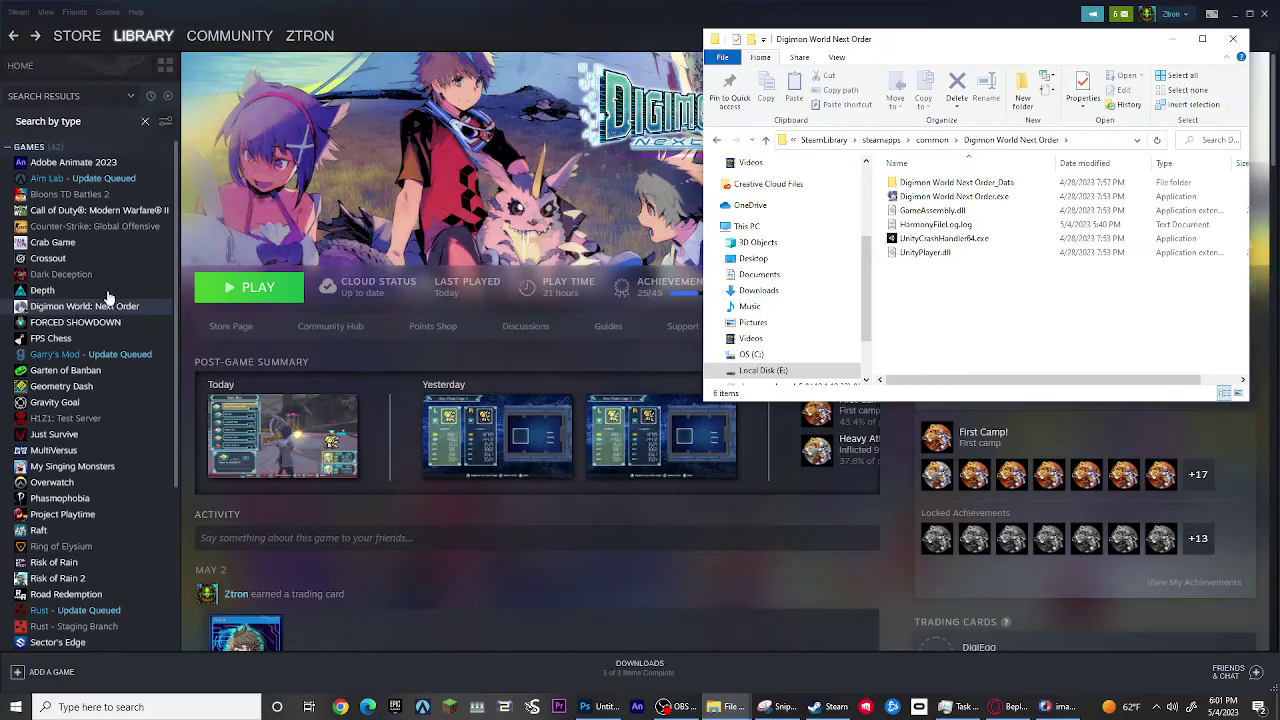
Open the local files folder of Digimon World: Next Order from its entry in the Steam library.
right_click(55, 310)
mouse_move(103, 370)
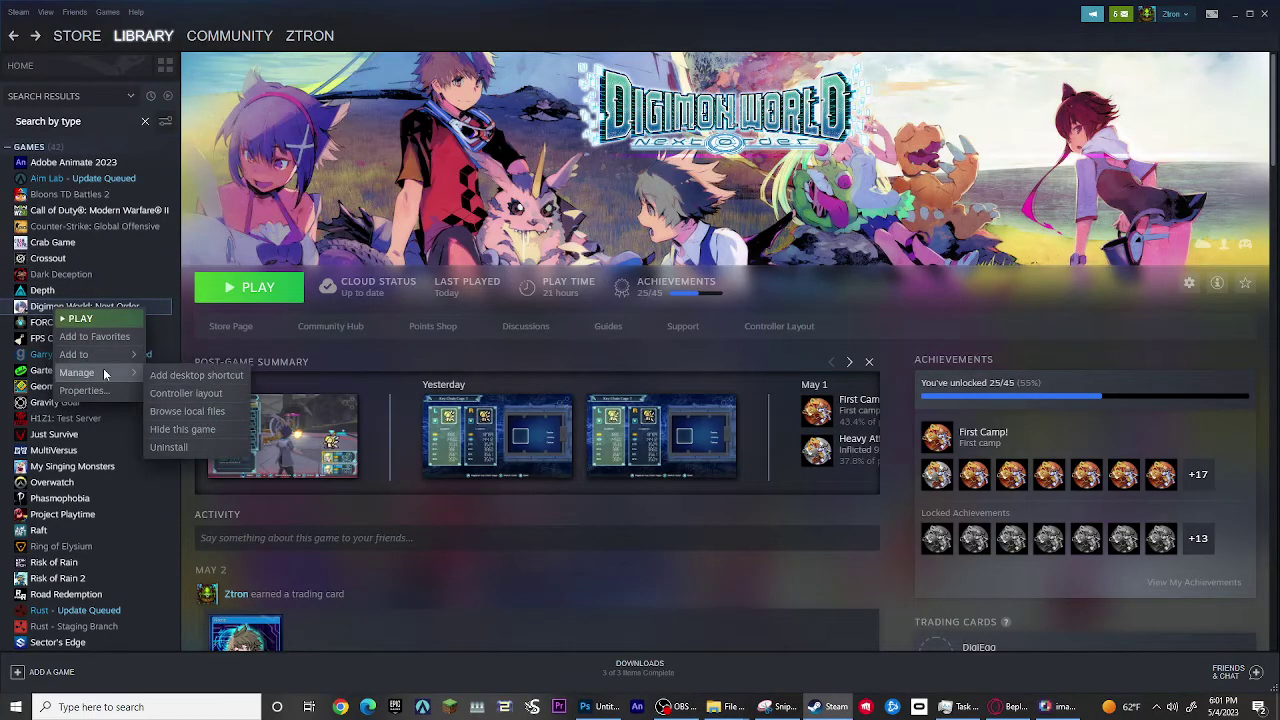
left_click(178, 417)
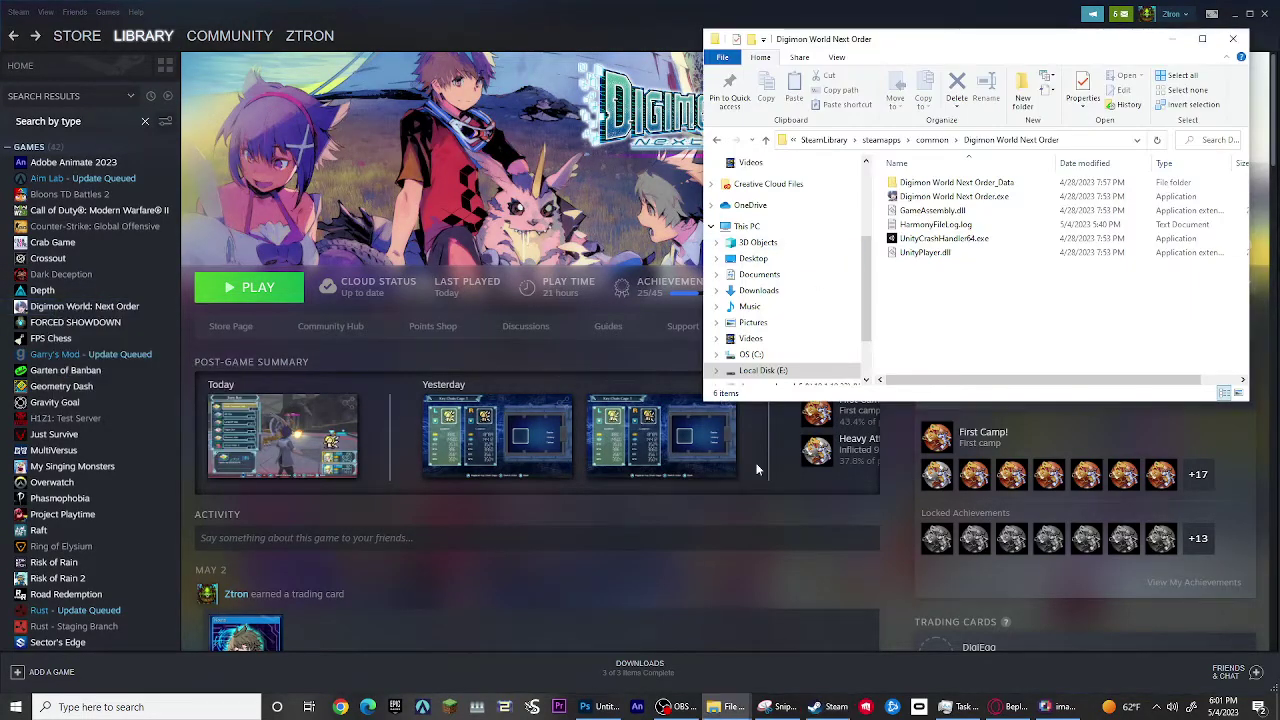
Compare the contents of the extracted BepInEx-Unity.IL2CPP-win-x64-6.0.0-be.666+c8aedd5 folder with the bepin folder in Downloads.
mouse_move(736, 712)
left_click(727, 650)
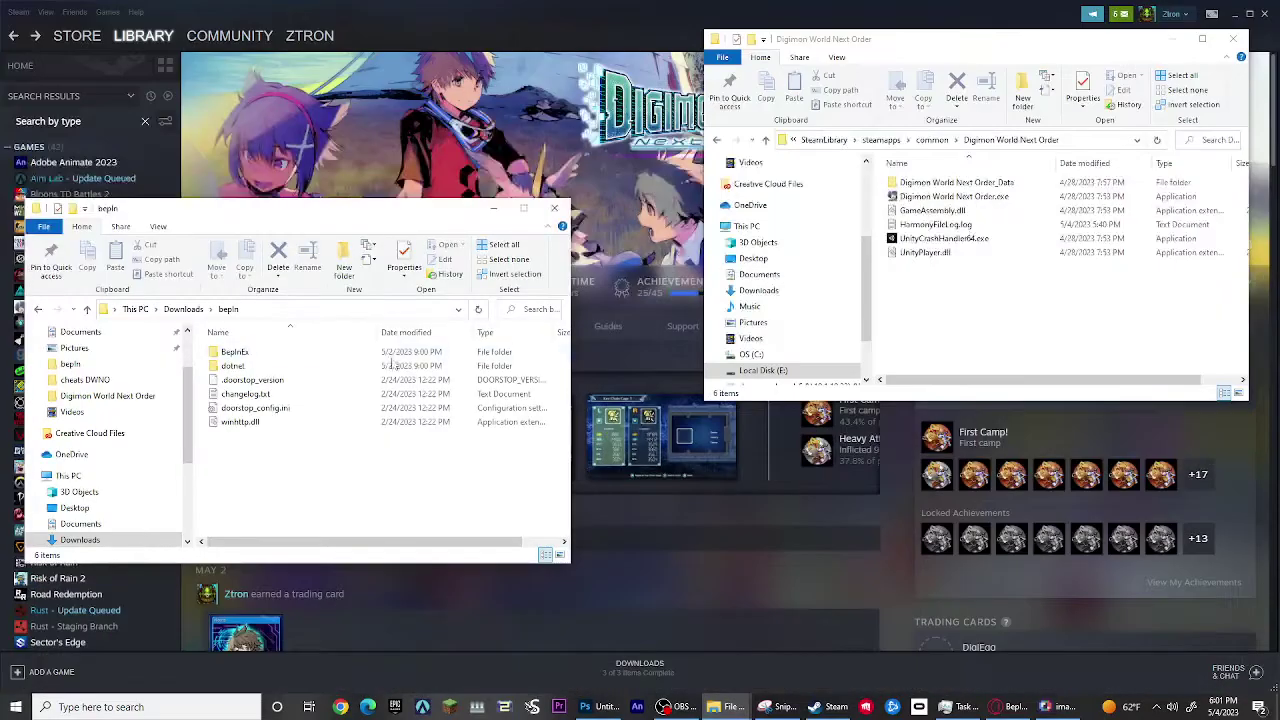
left_click(183, 309)
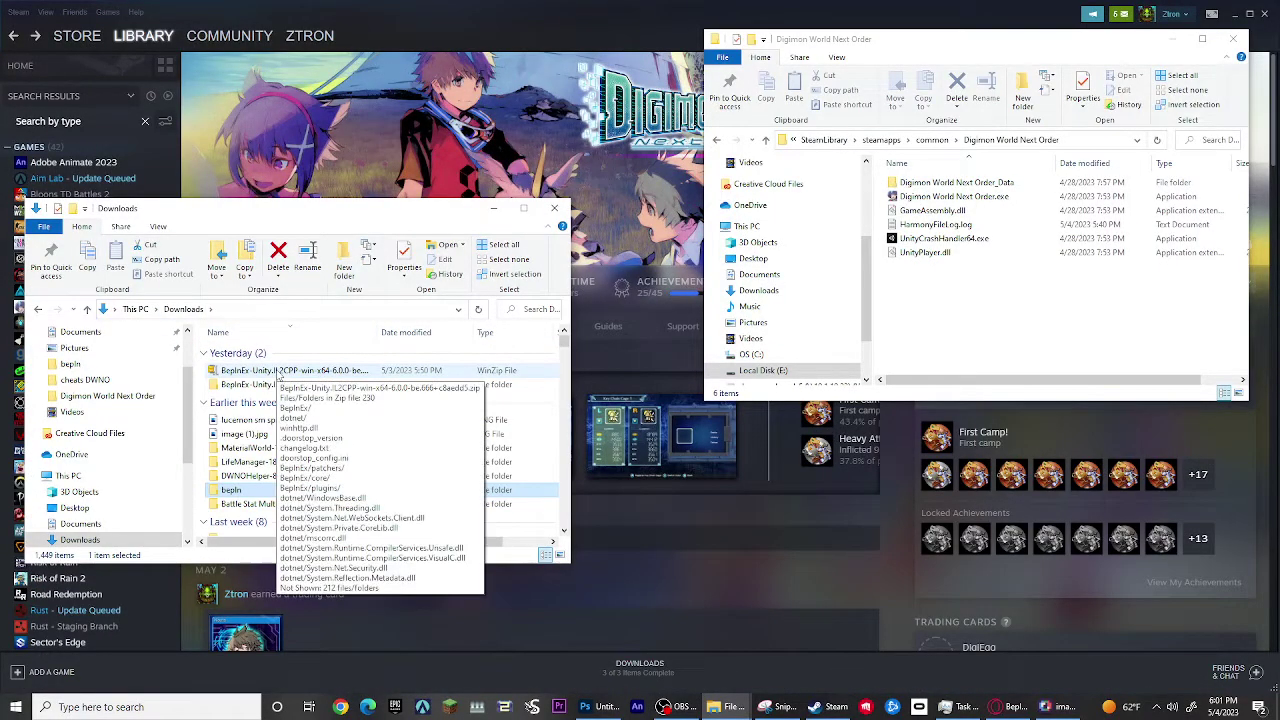
double_click(253, 386)
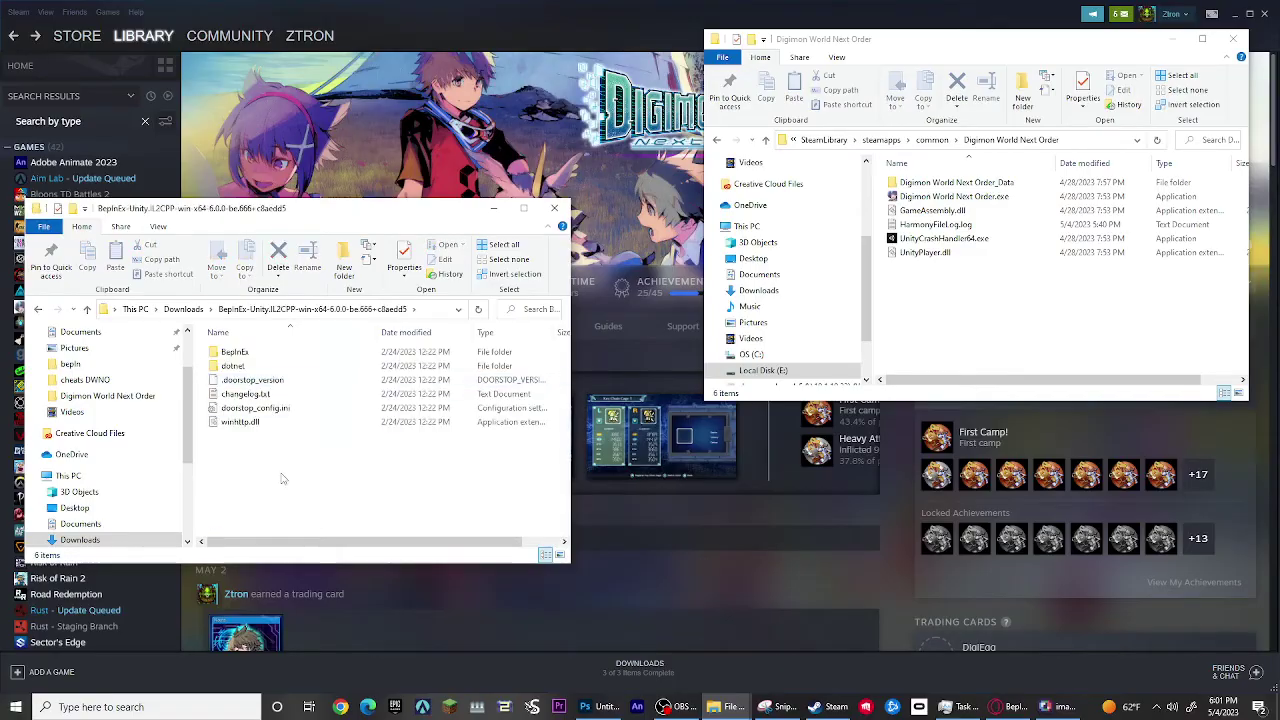
left_click_drag(375, 473, 225, 333)
left_click(183, 309)
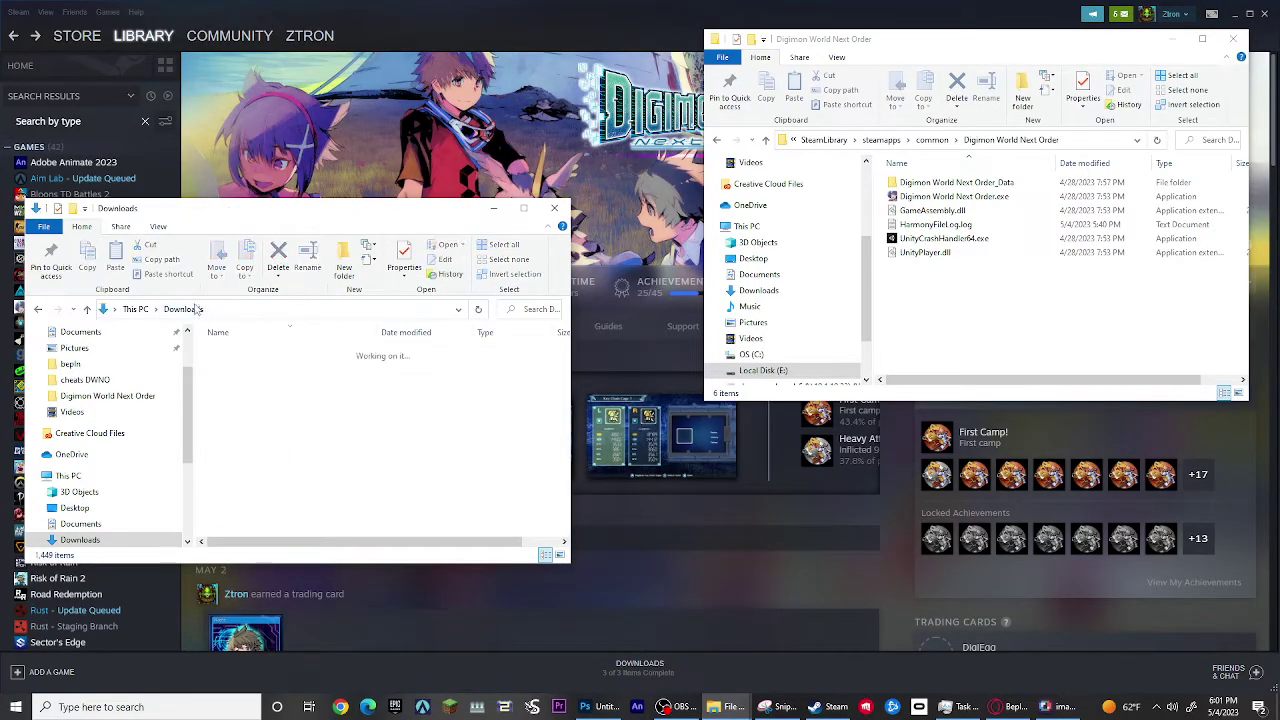
double_click(246, 491)
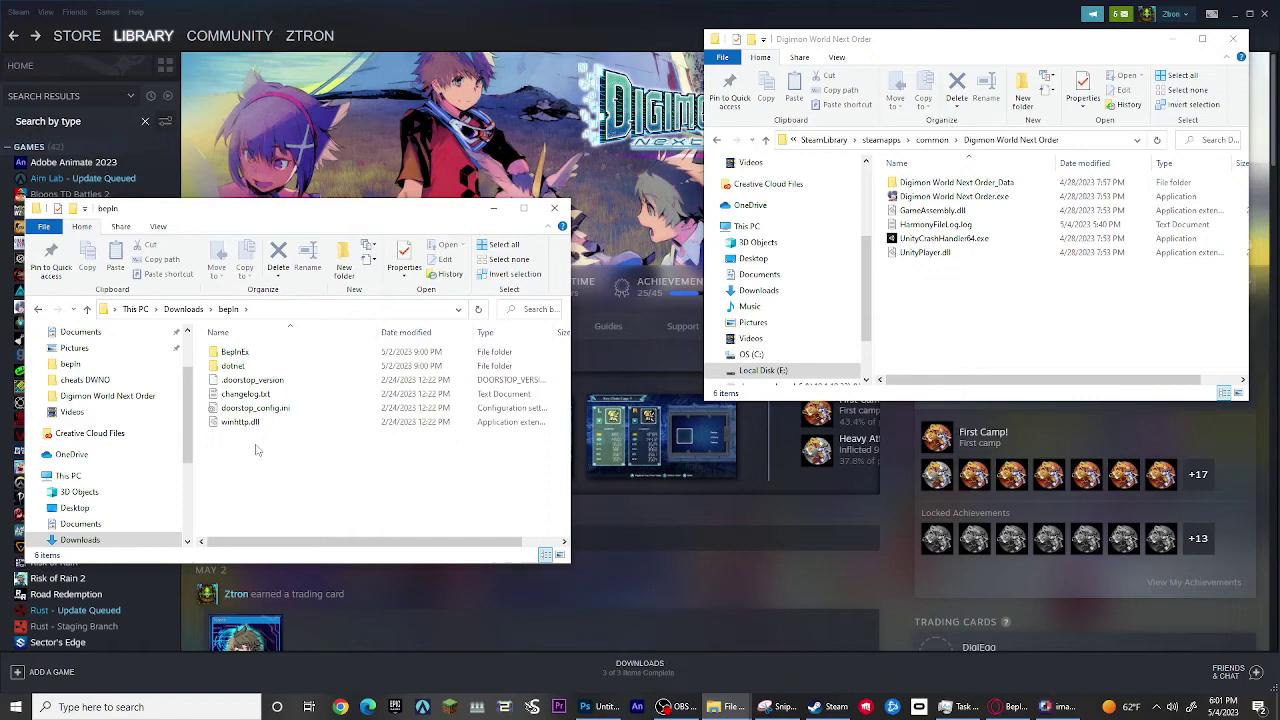
left_click_drag(260, 452, 240, 352)
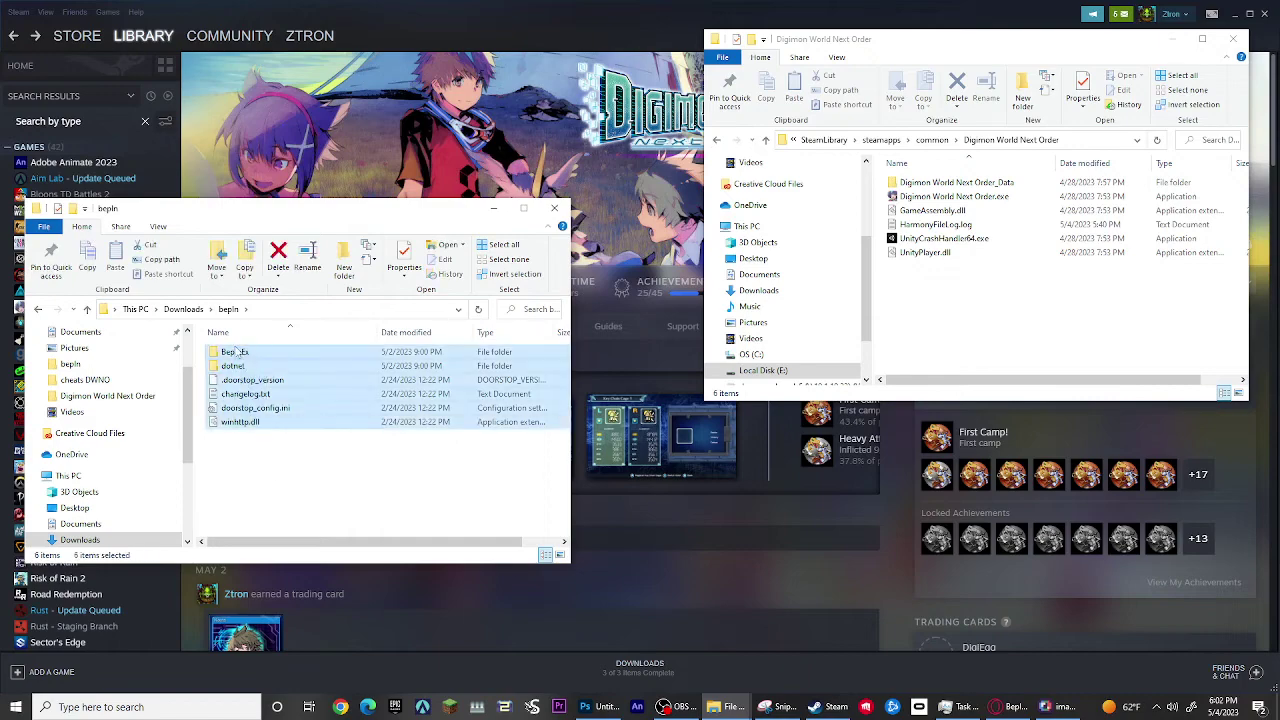
left_click(320, 517)
left_click(183, 309)
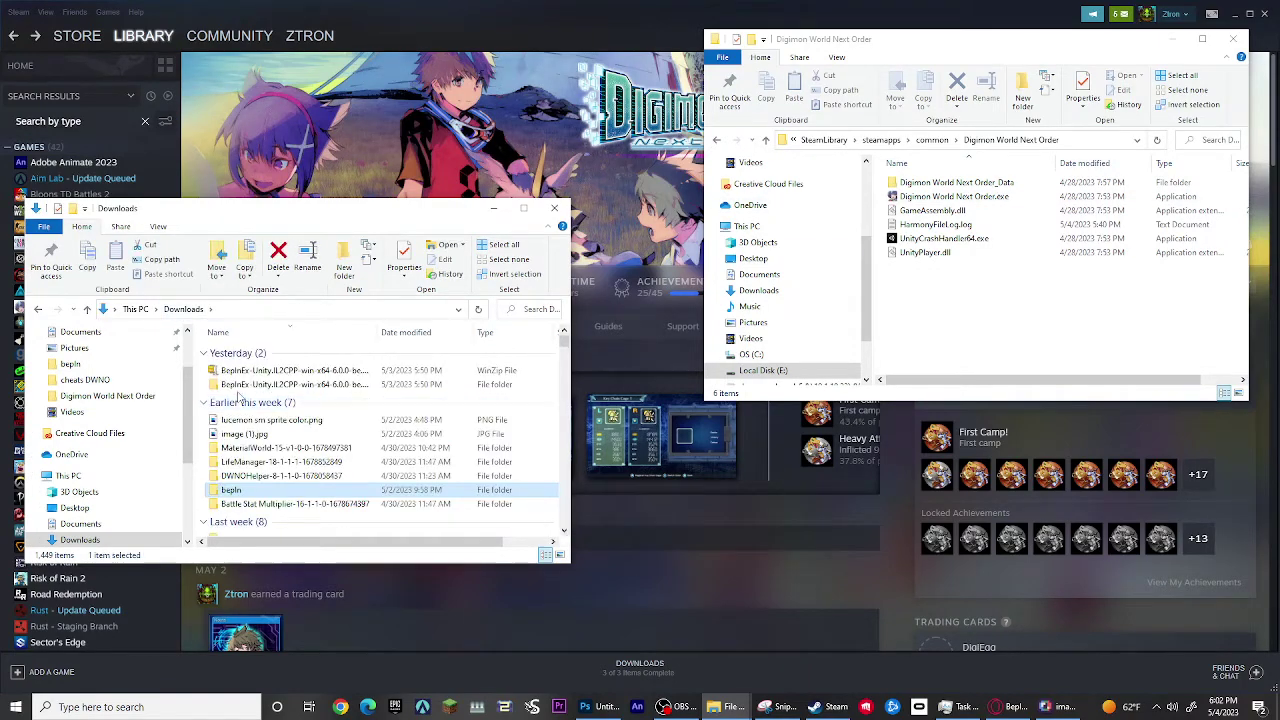
double_click(255, 375)
left_click_drag(317, 485, 245, 345)
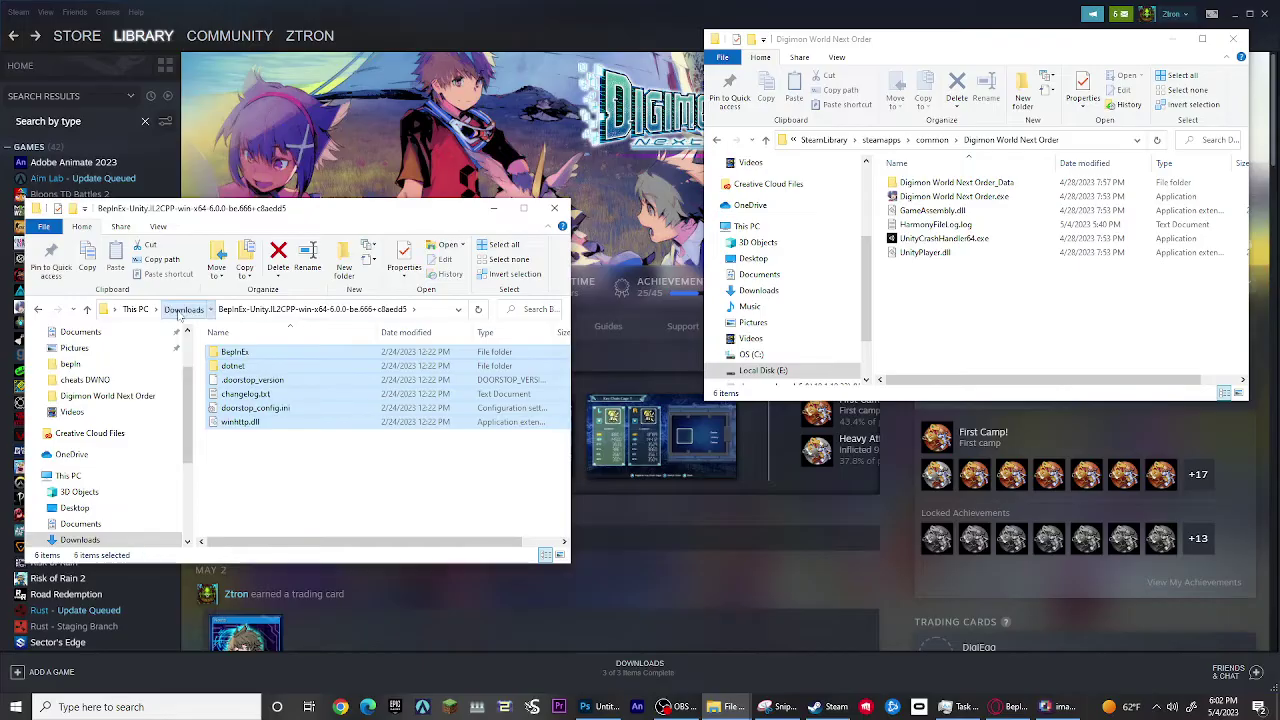
Copy all the files and folders from the bepin folder in Downloads into the Digimon World Next Order game folder.
left_click(183, 309)
double_click(245, 489)
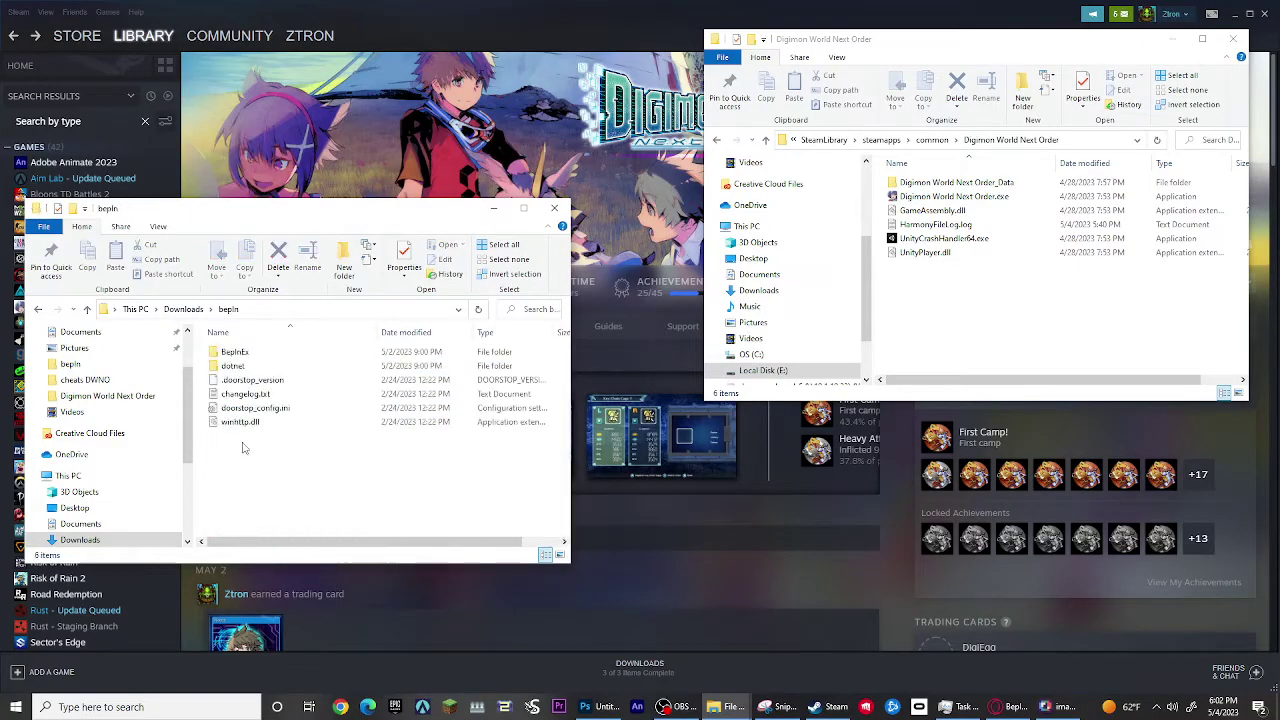
left_click_drag(287, 489, 966, 331)
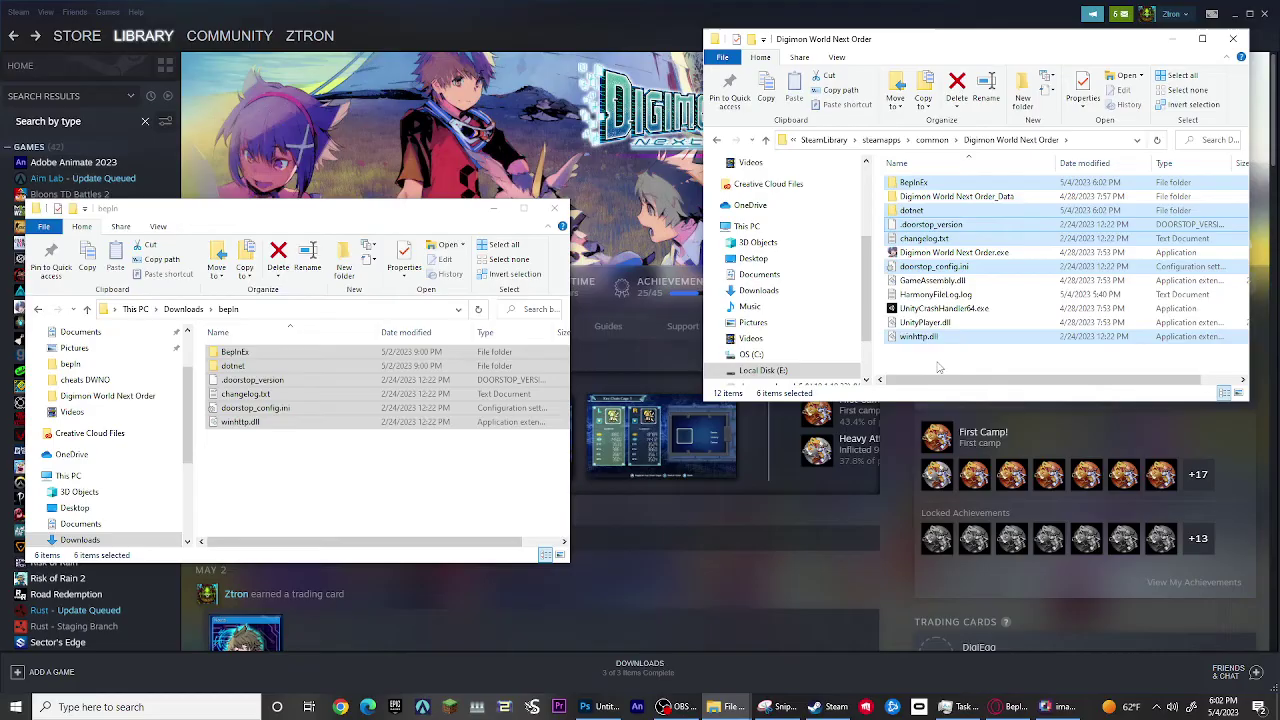
left_click(484, 501)
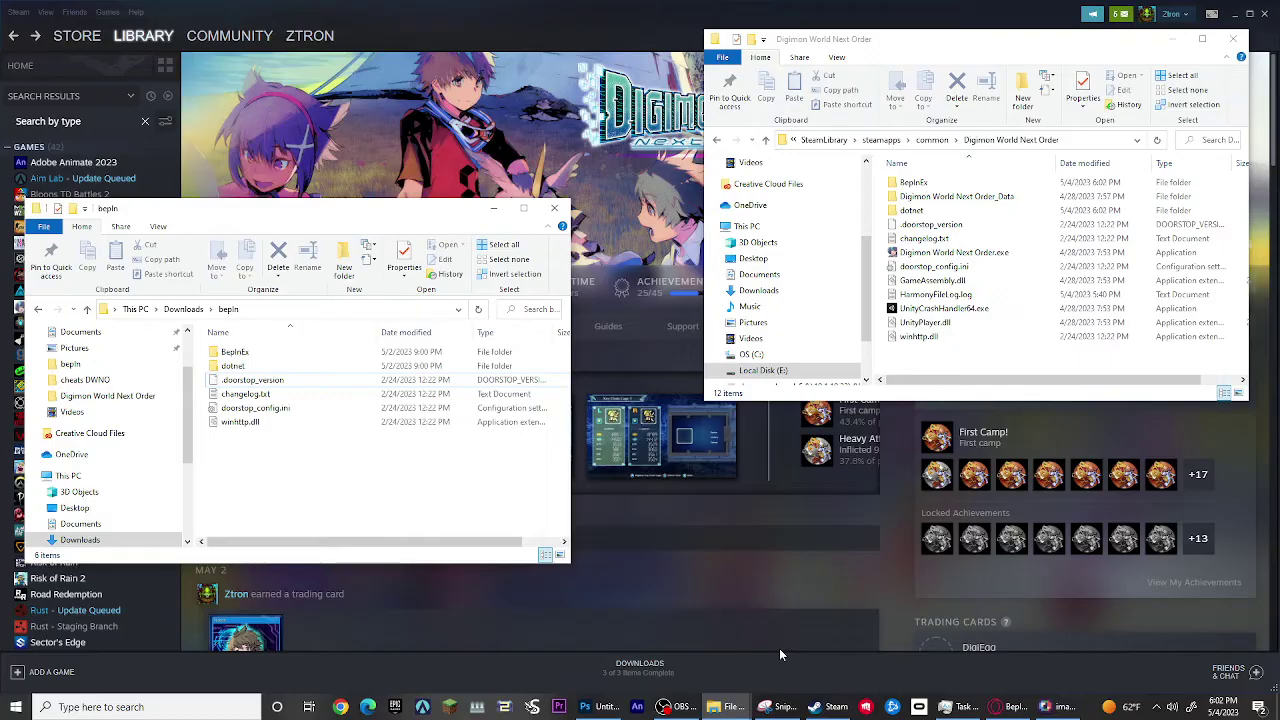
Switch to the browser, open the DWNO Helper mod page on Nexus Mods, and proceed through its manual download to the download type options.
left_click(1012, 707)
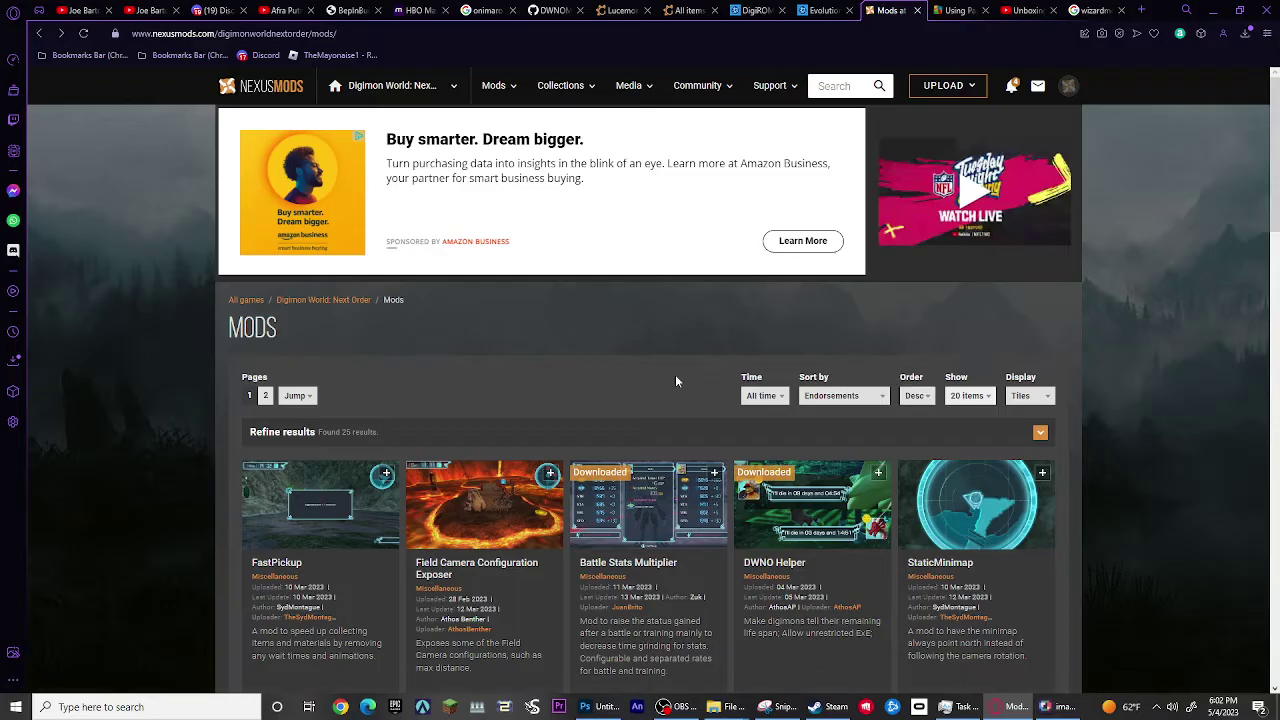
scroll(675, 381, "down", 2)
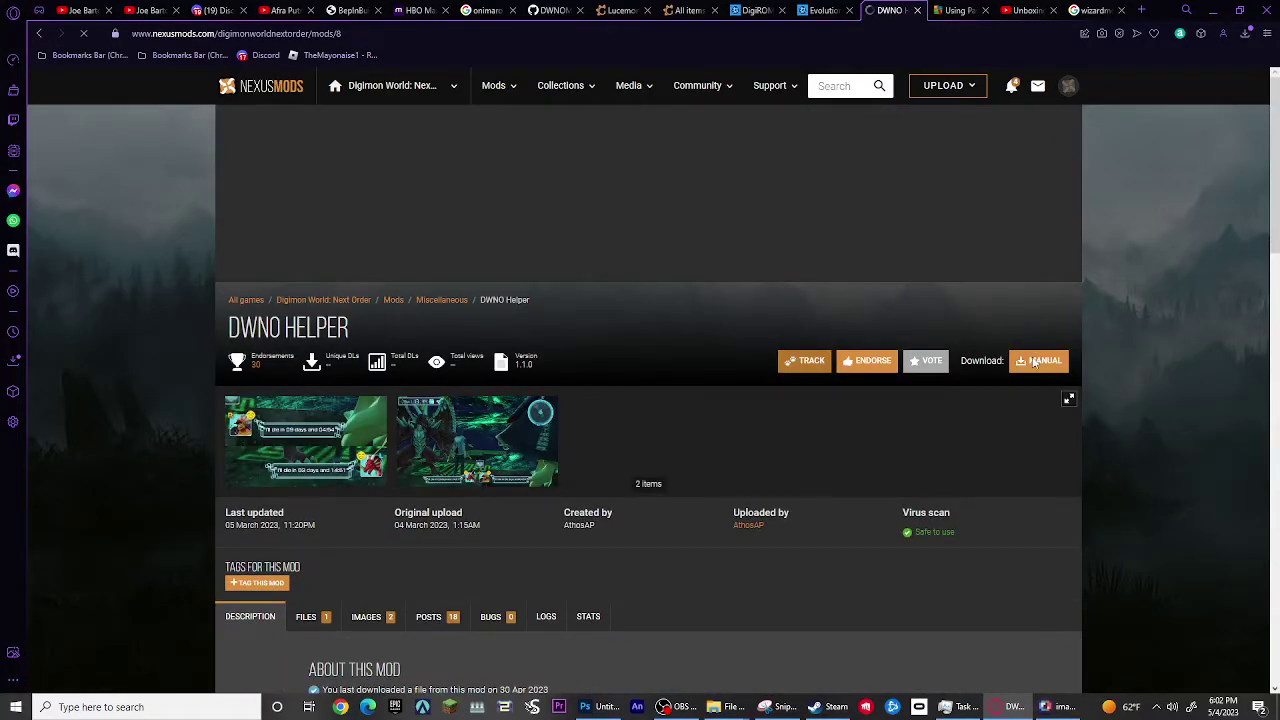
left_click(1036, 361)
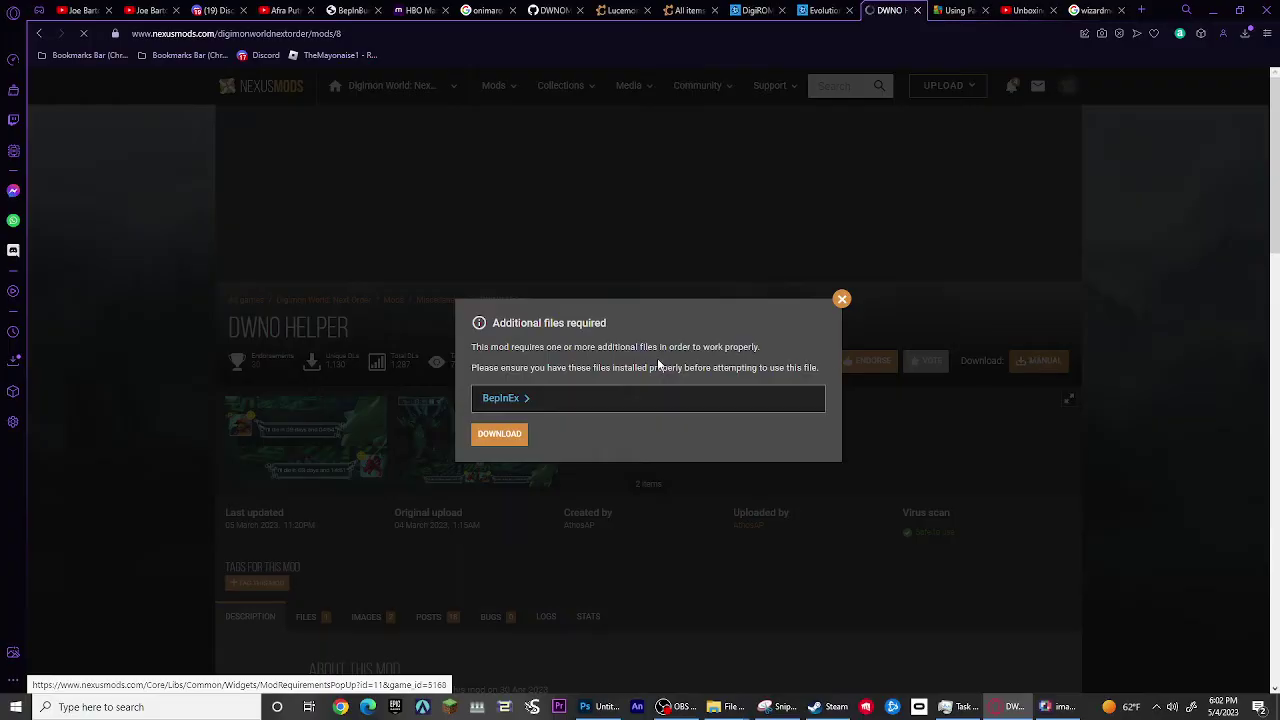
left_click(499, 434)
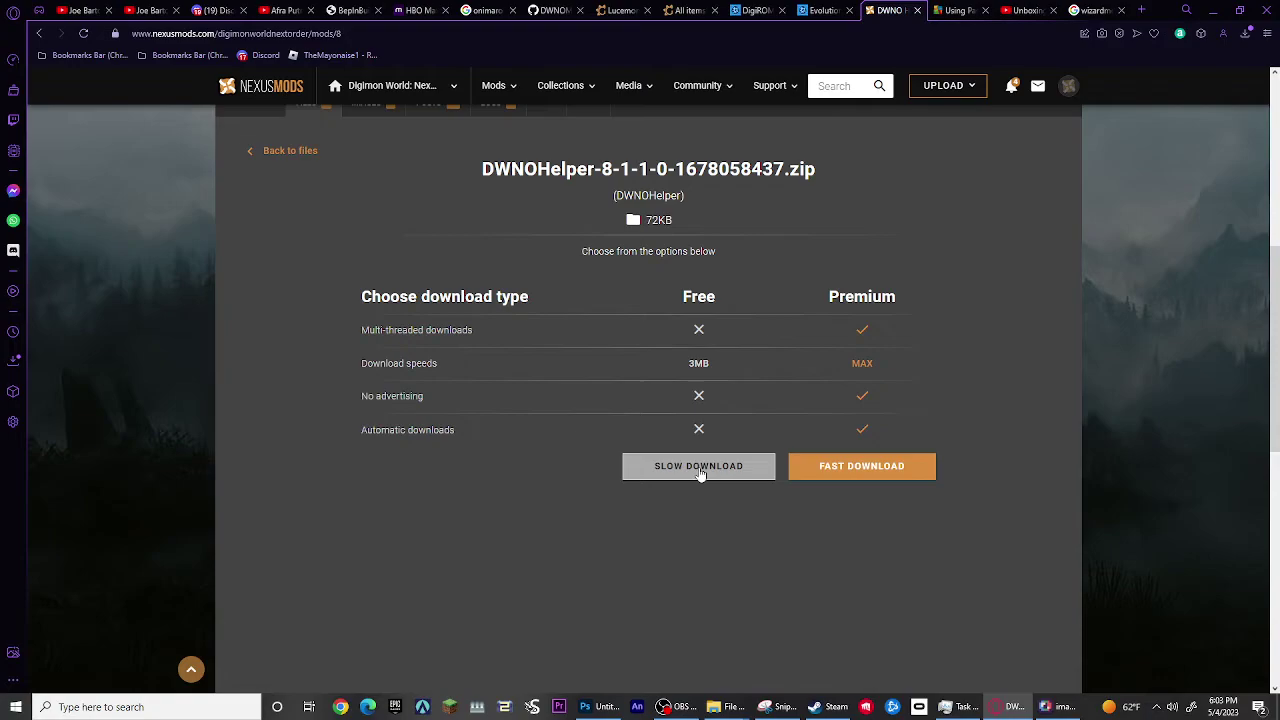
left_click(1226, 10)
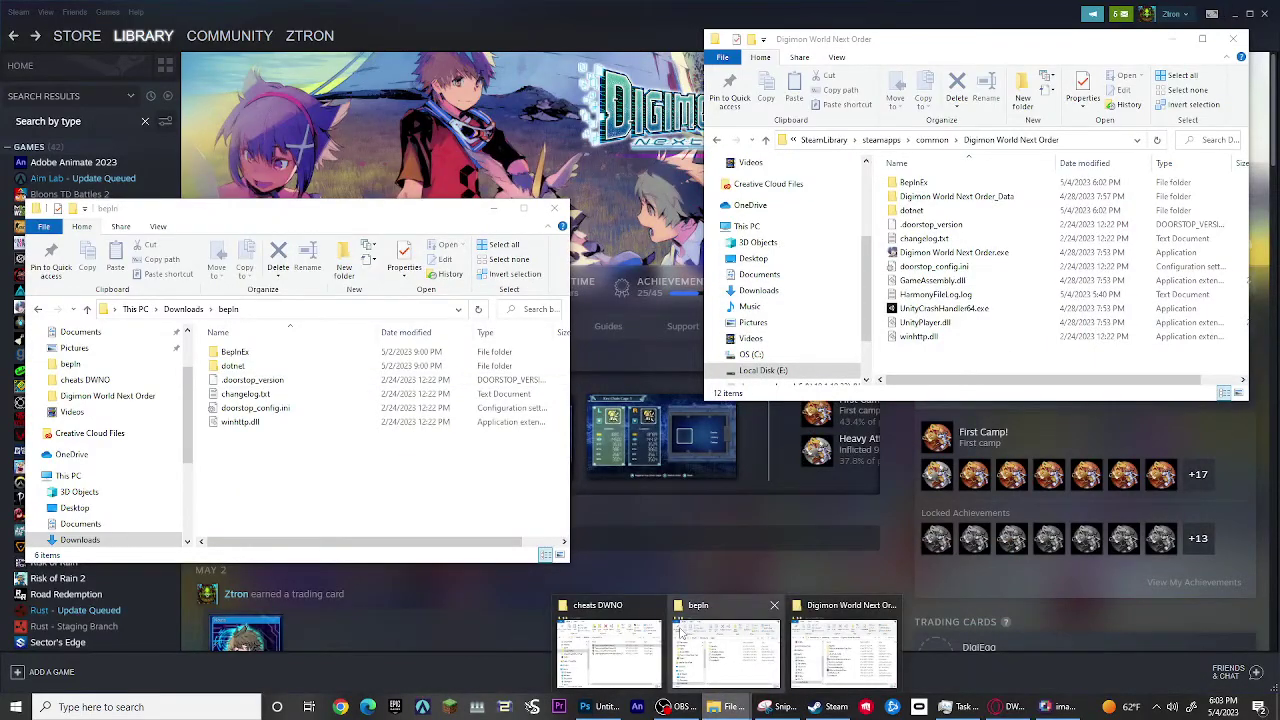
scroll(80, 395, "up", 2)
left_click(80, 374)
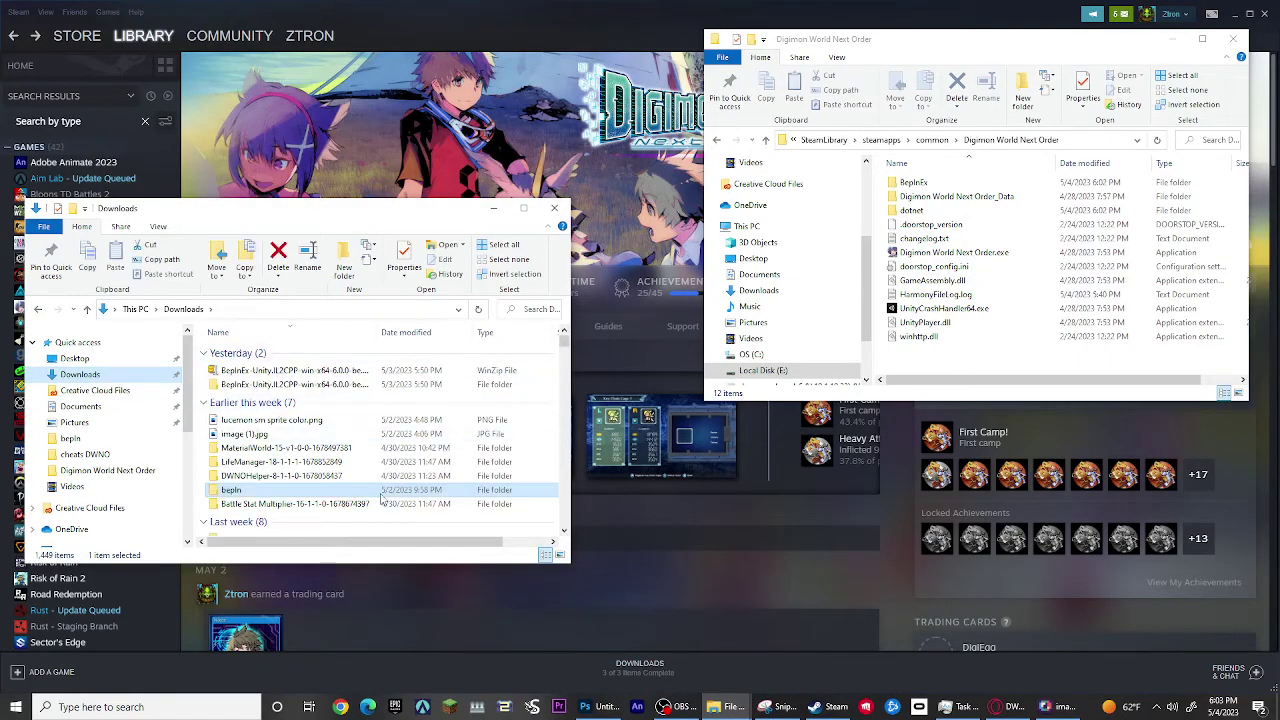
double_click(330, 476)
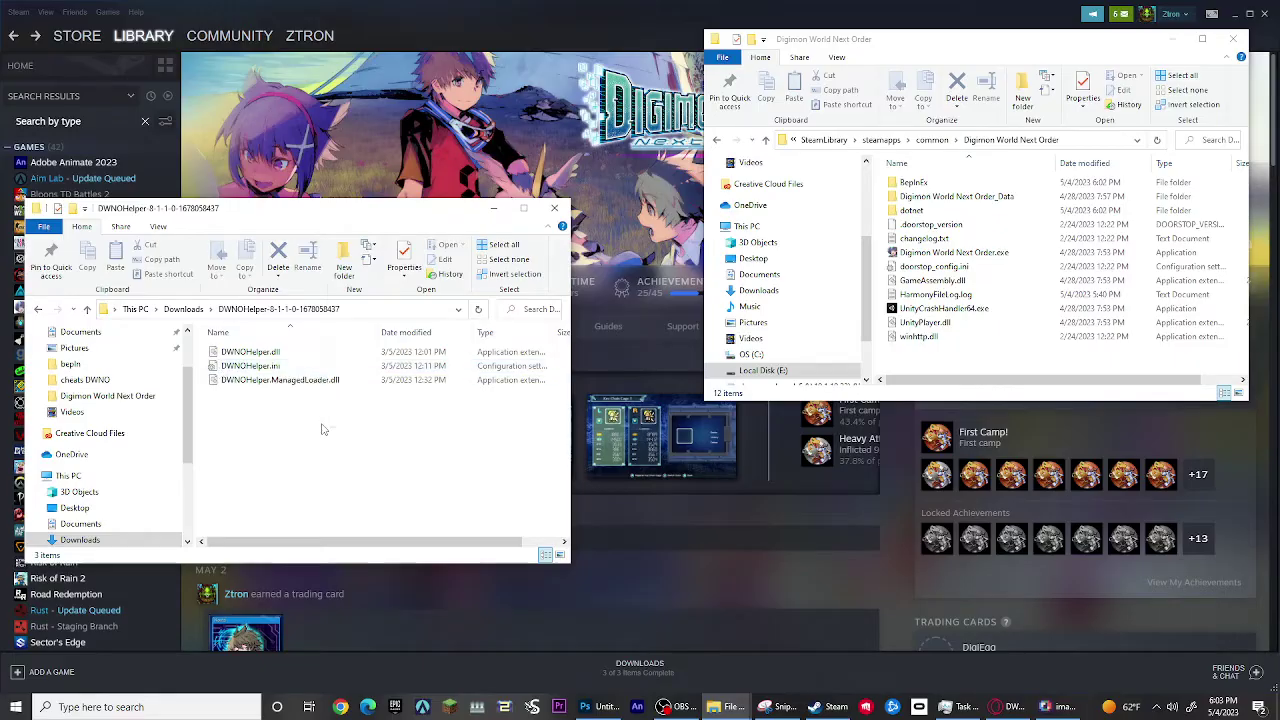
Copy DWNOHelper.dll, DWNOHelper.ini and DWNOHelper.ManagedLoader.dll into the plugins folder inside the game's BepInEx folder.
left_click_drag(323, 429, 216, 345)
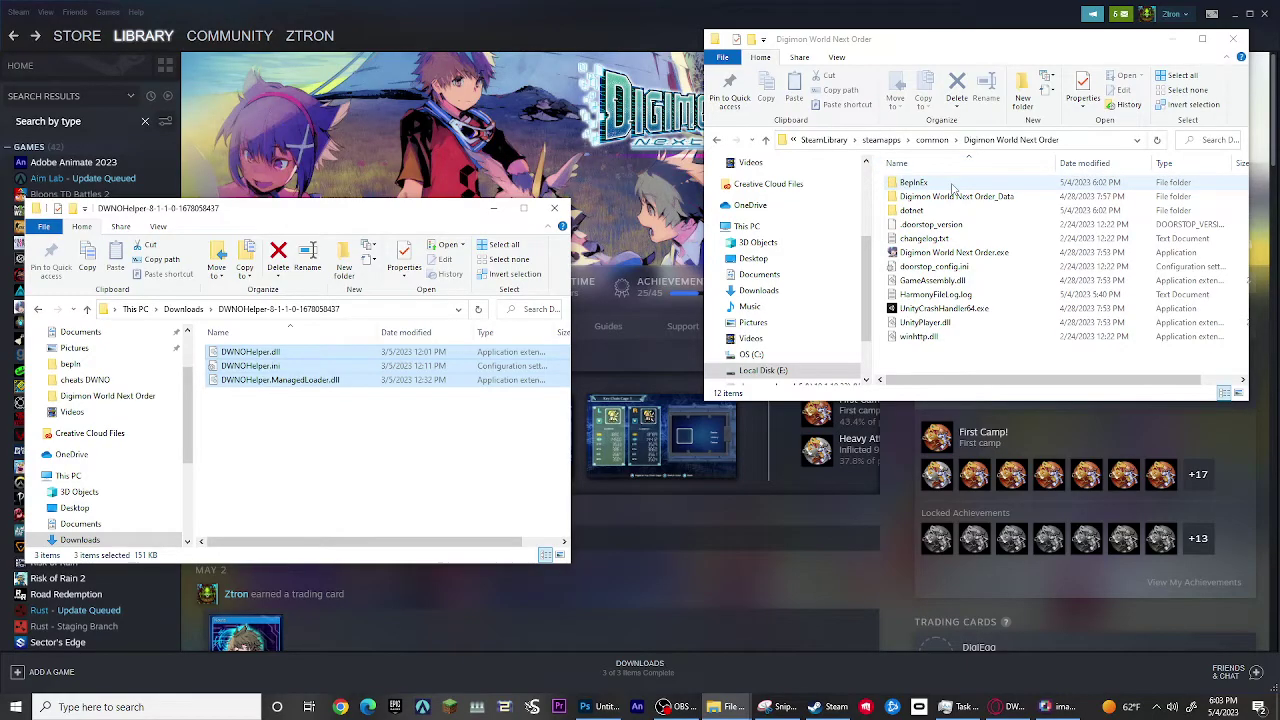
double_click(953, 189)
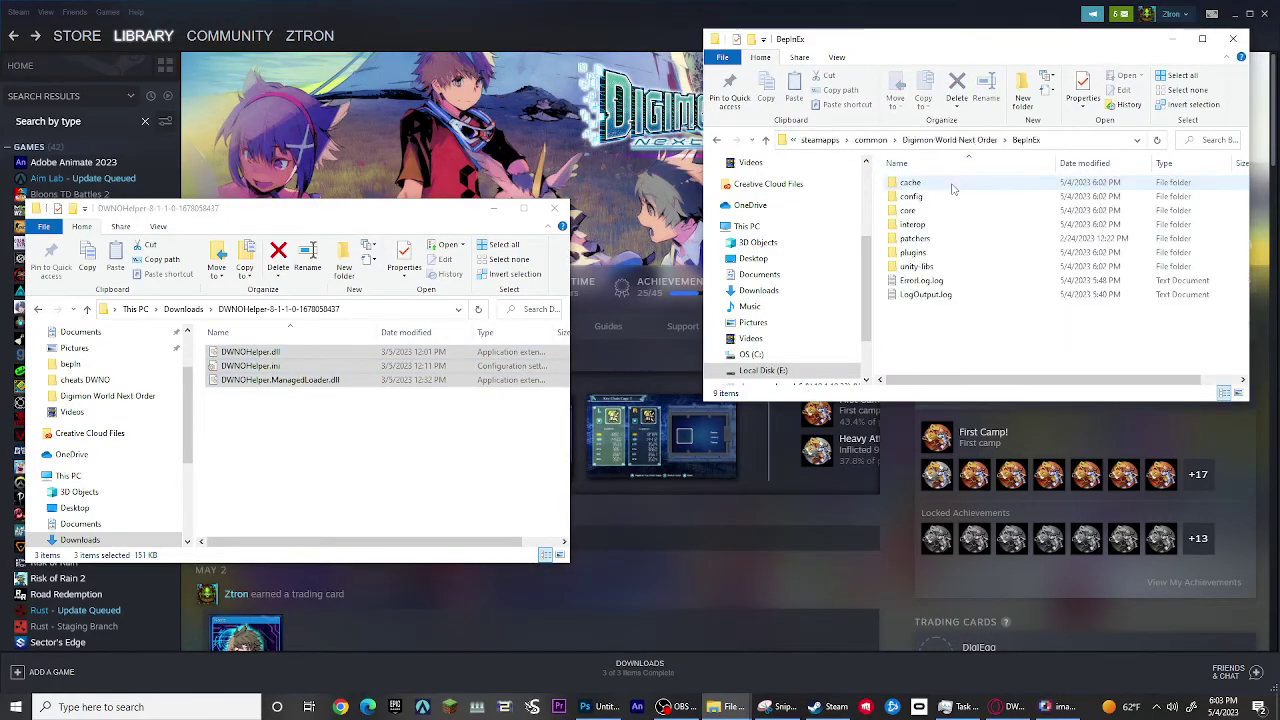
double_click(925, 254)
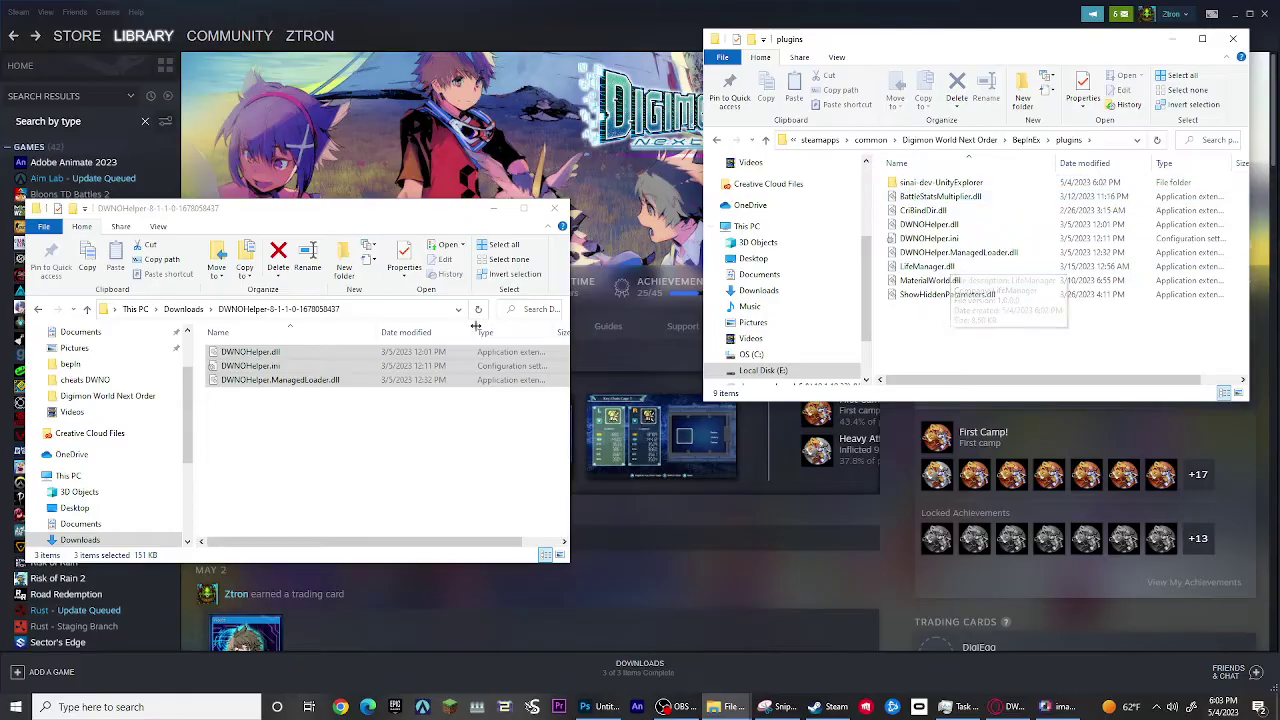
left_click_drag(385, 372, 965, 320)
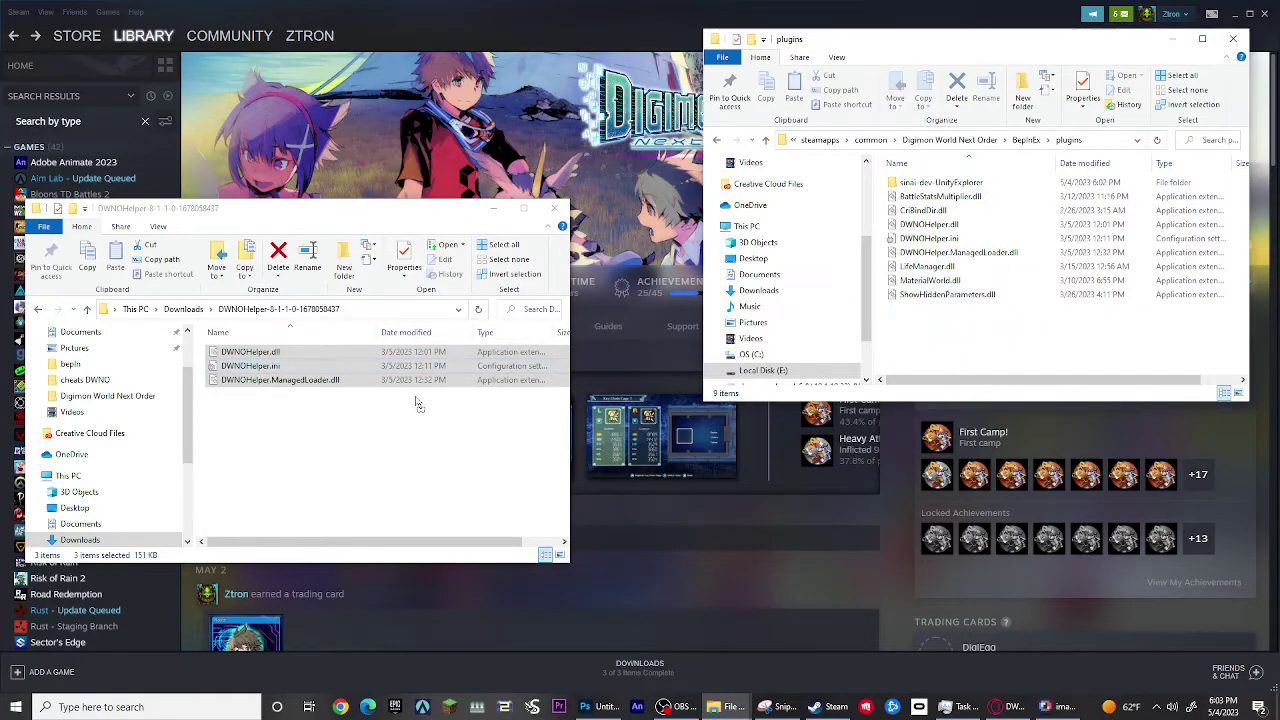
left_click(287, 404)
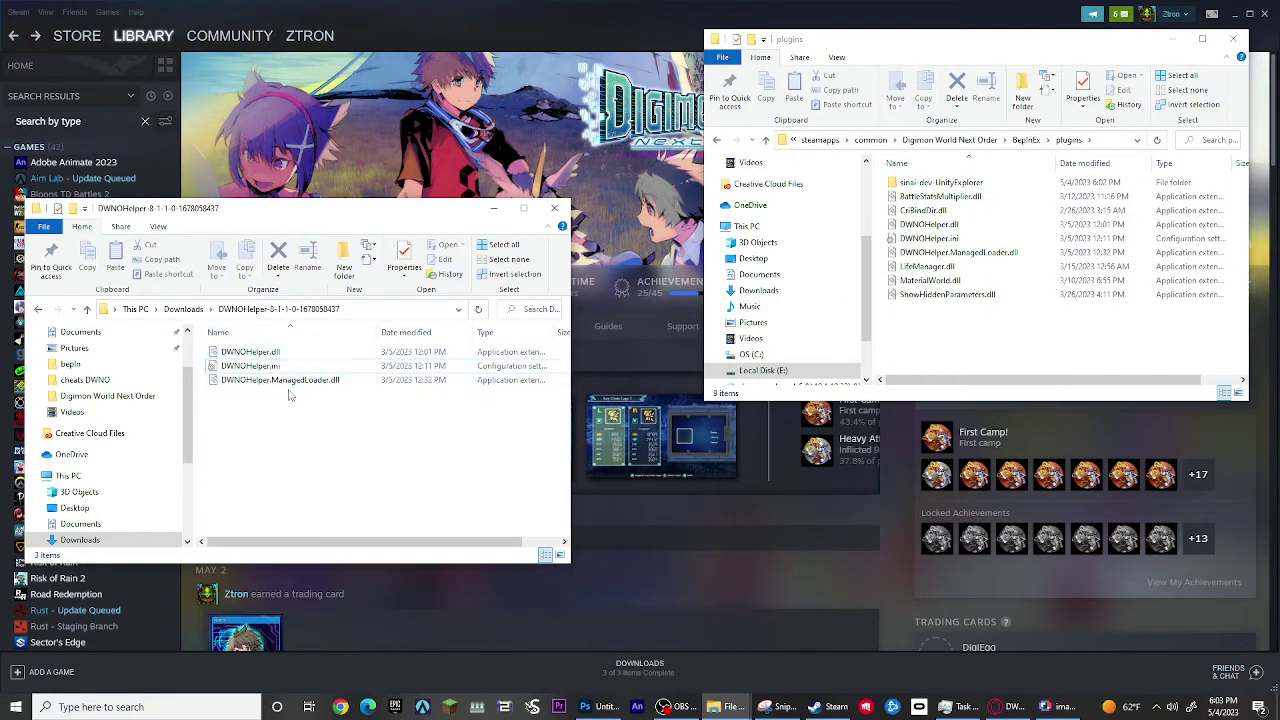
left_click(183, 309)
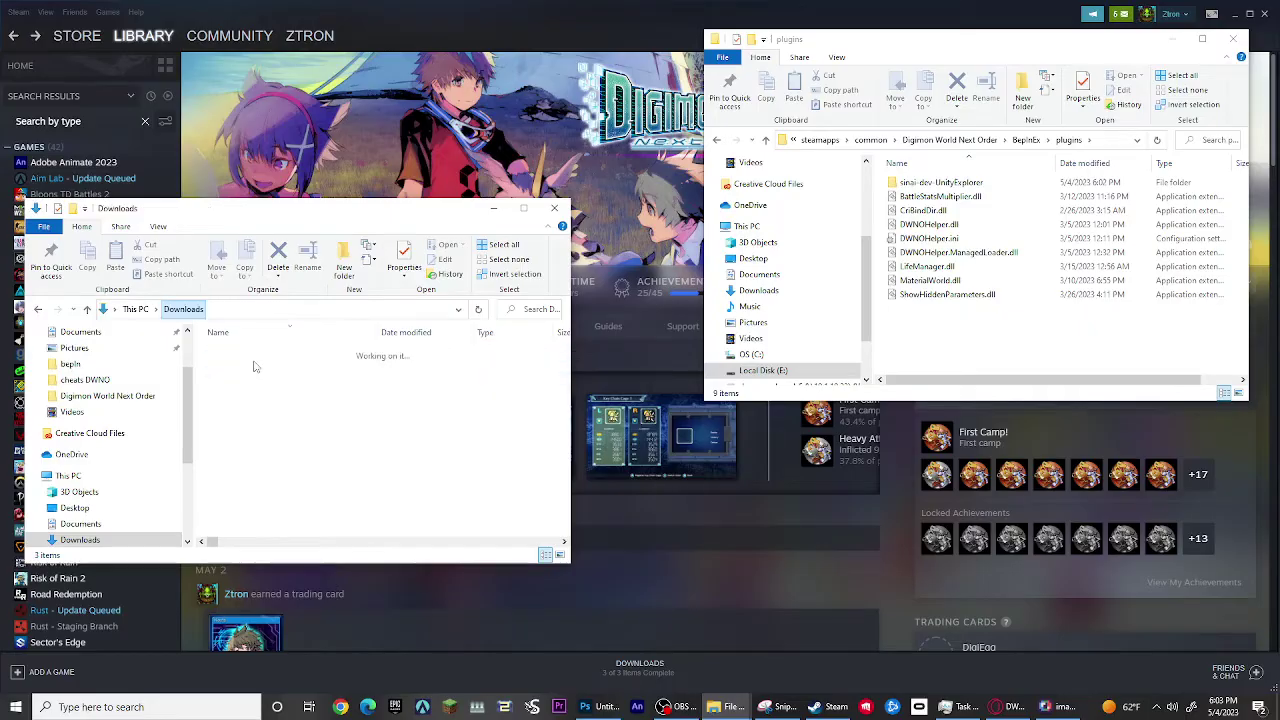
double_click(293, 462)
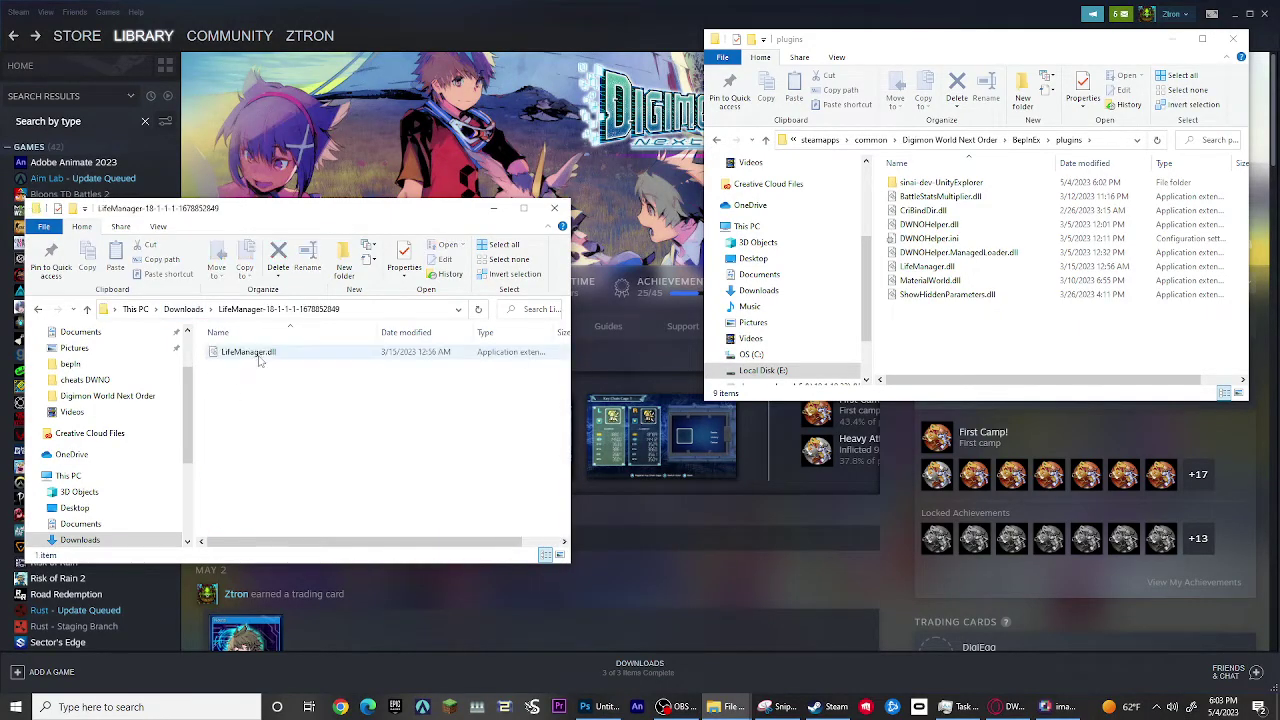
left_click_drag(234, 357, 226, 368)
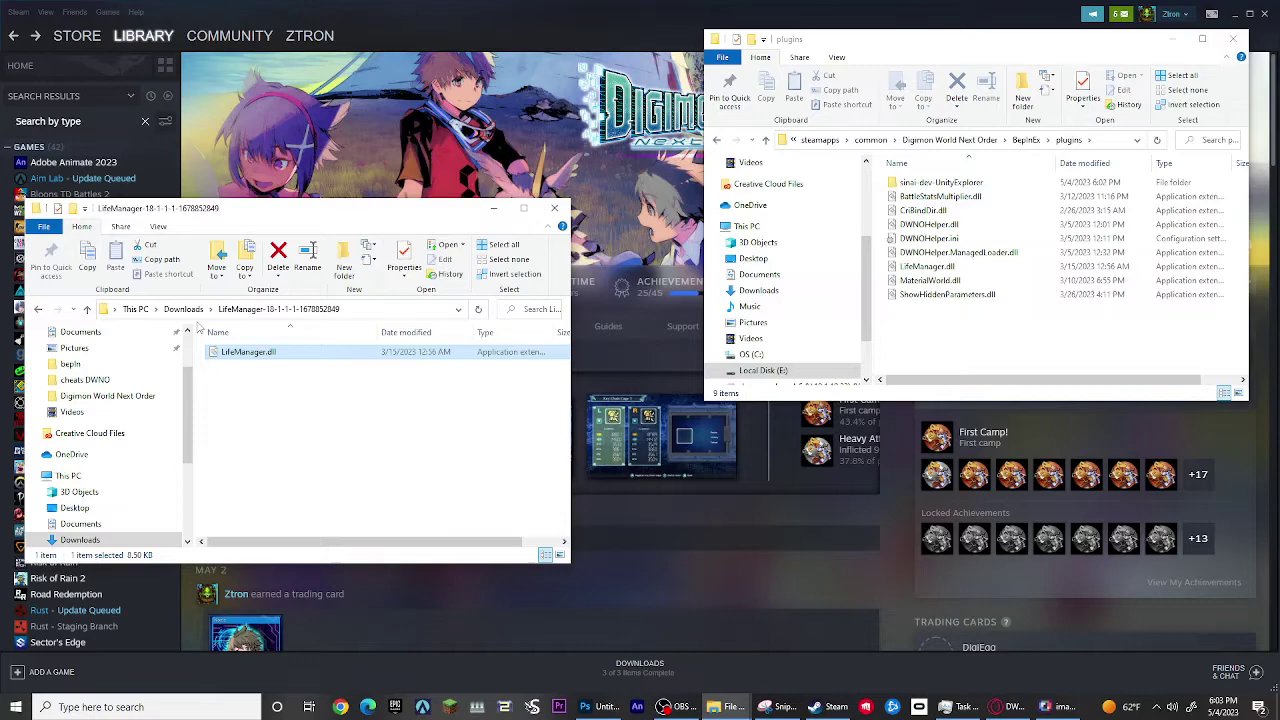
left_click(183, 309)
double_click(320, 462)
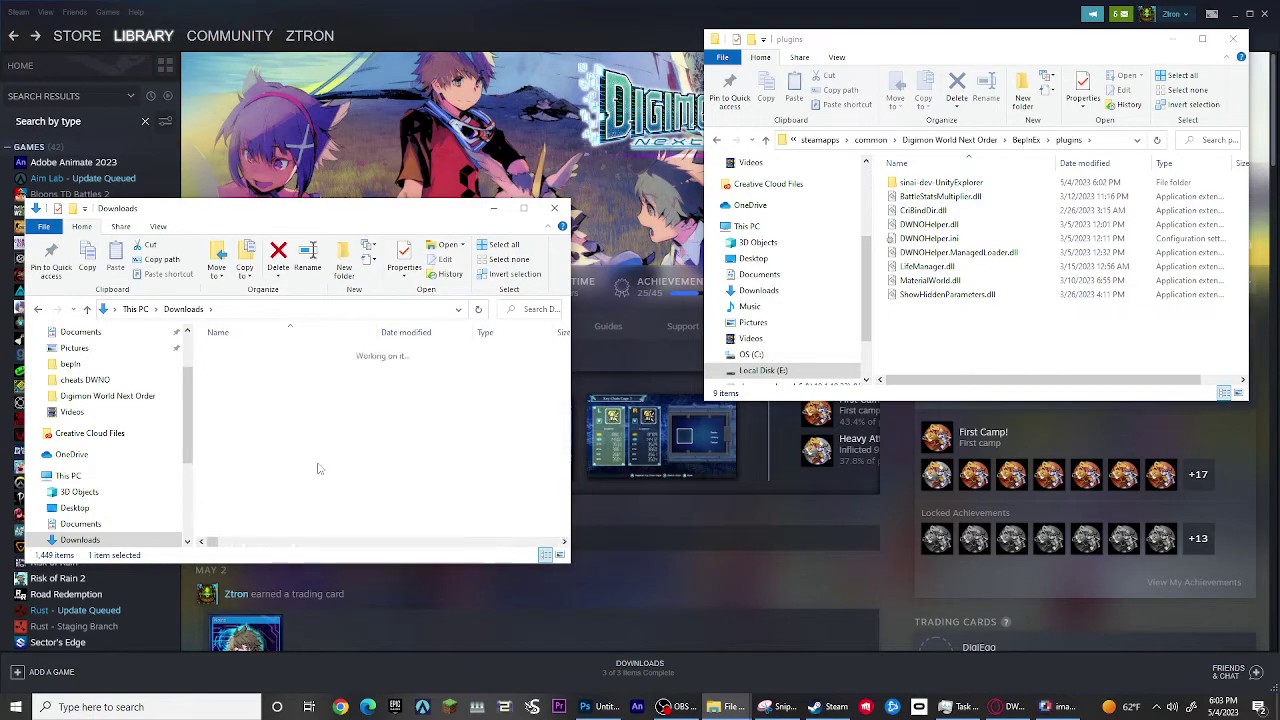
left_click_drag(370, 456, 247, 345)
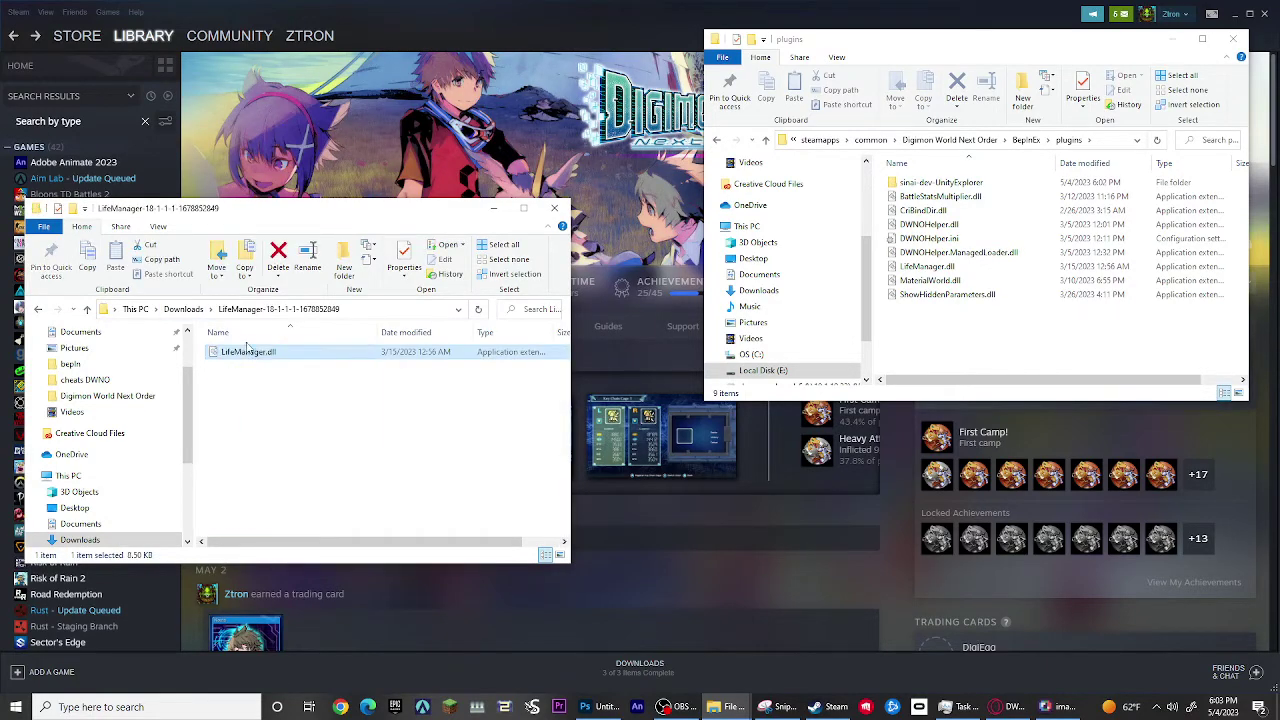
left_click(423, 443)
left_click(183, 309)
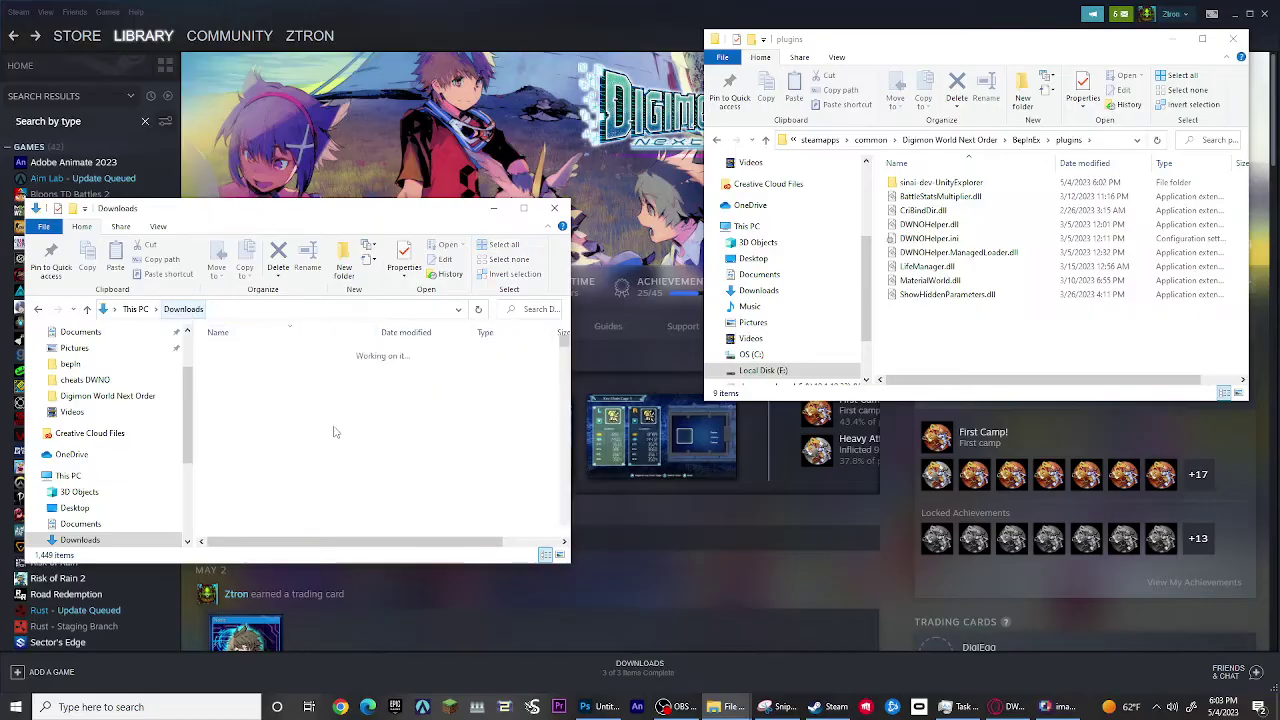
left_click(298, 476)
double_click(298, 476)
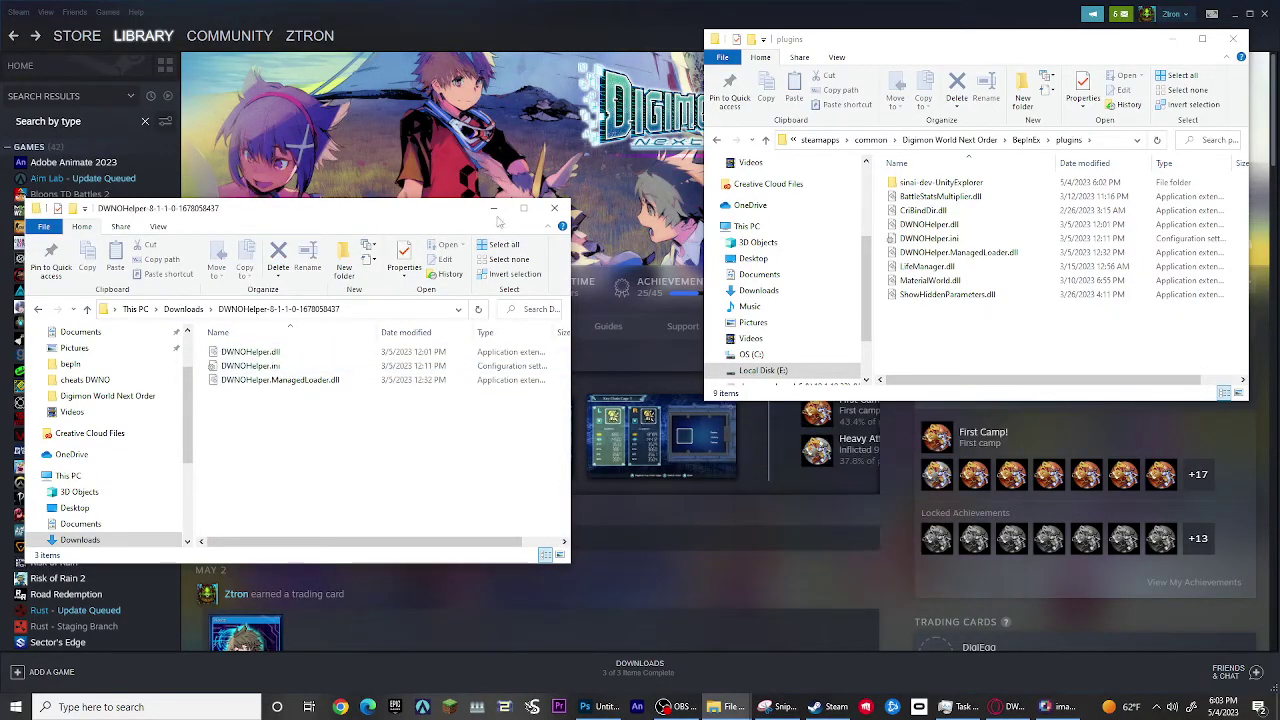
Launch Digimon World: Next Order from the Steam library and bring its game window to the front.
left_click(730, 580)
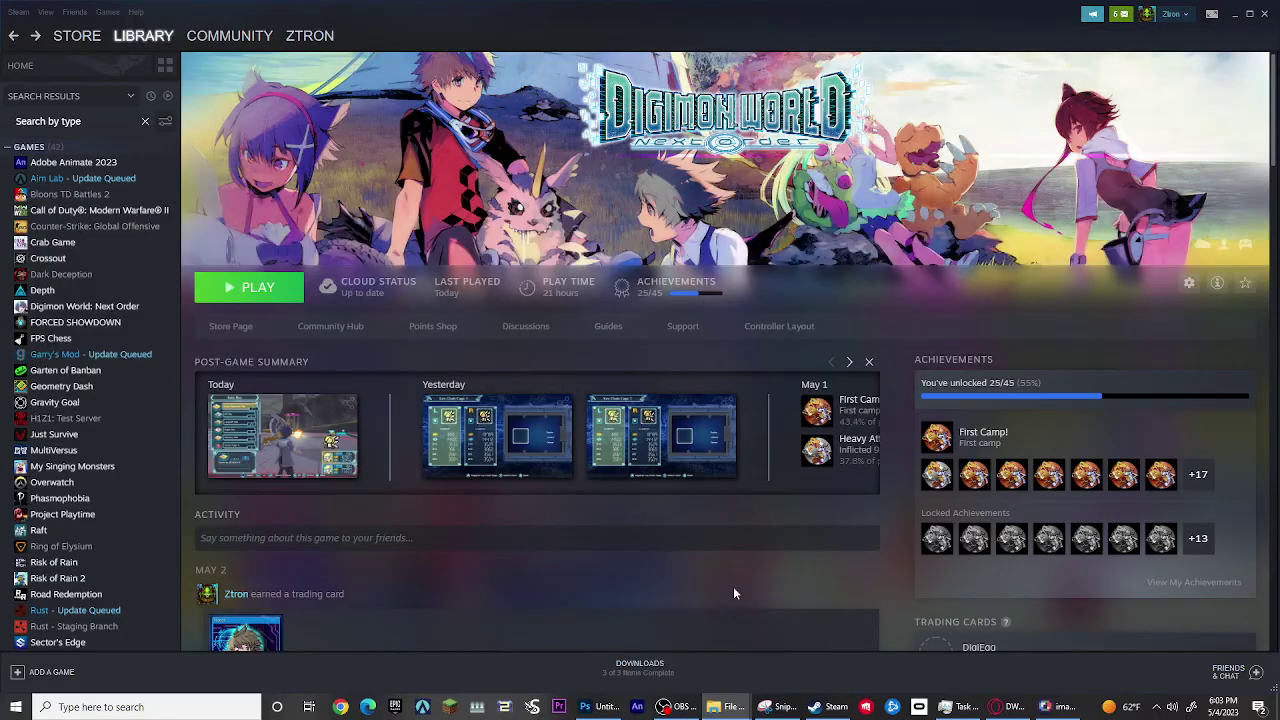
left_click(250, 290)
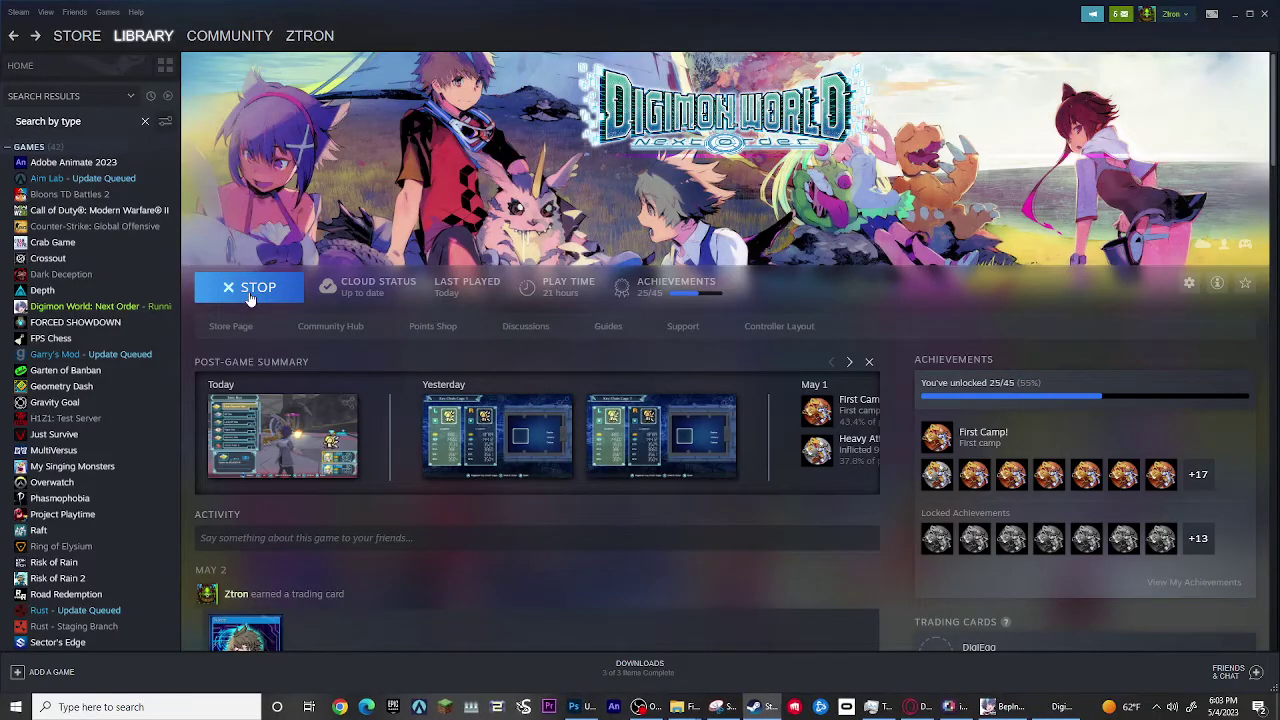
key("super")
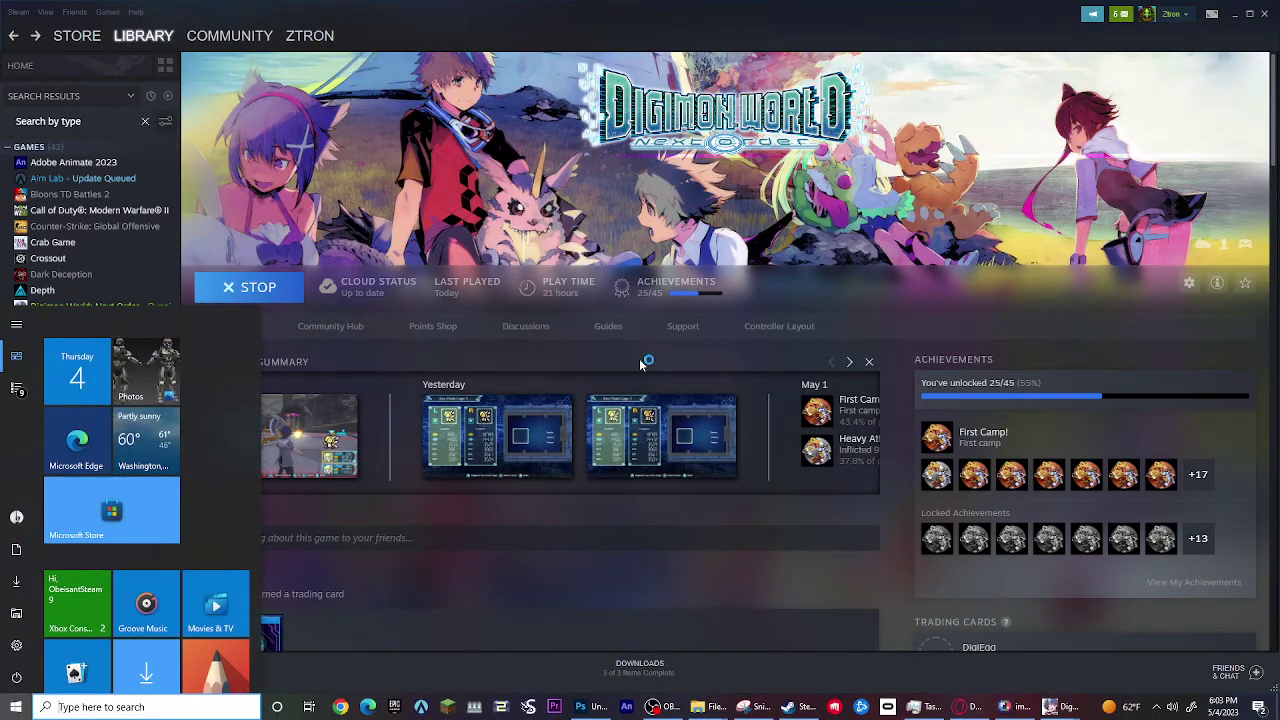
left_click(650, 366)
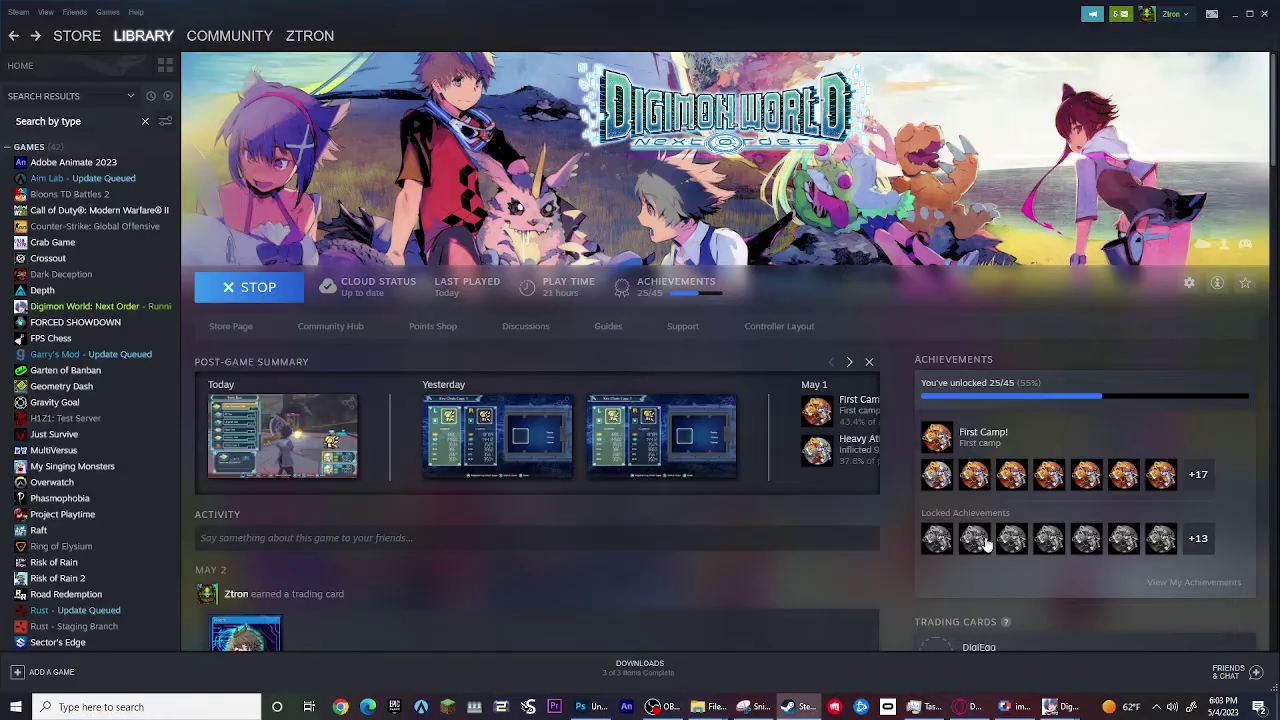
mouse_move(1053, 709)
left_click(985, 640)
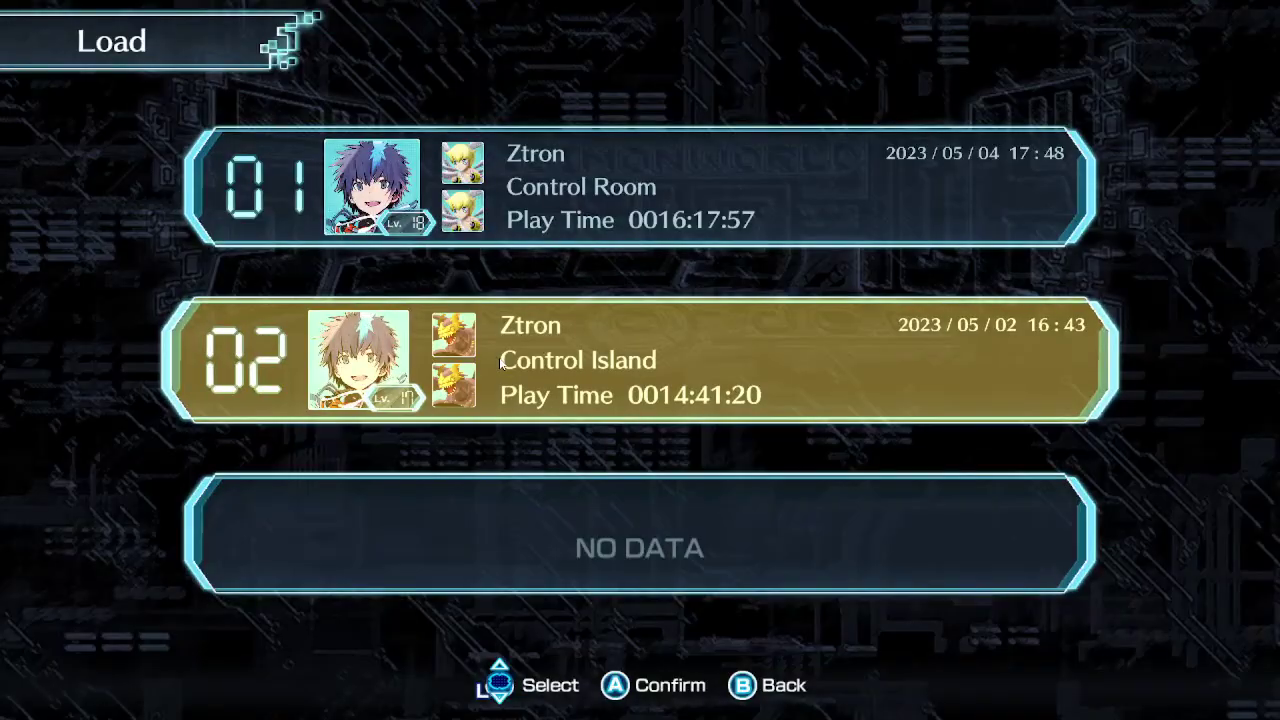
Load save slot 01 in the game and open the Partner menu to check the partner Digimon.
left_click(637, 121)
key("Return")
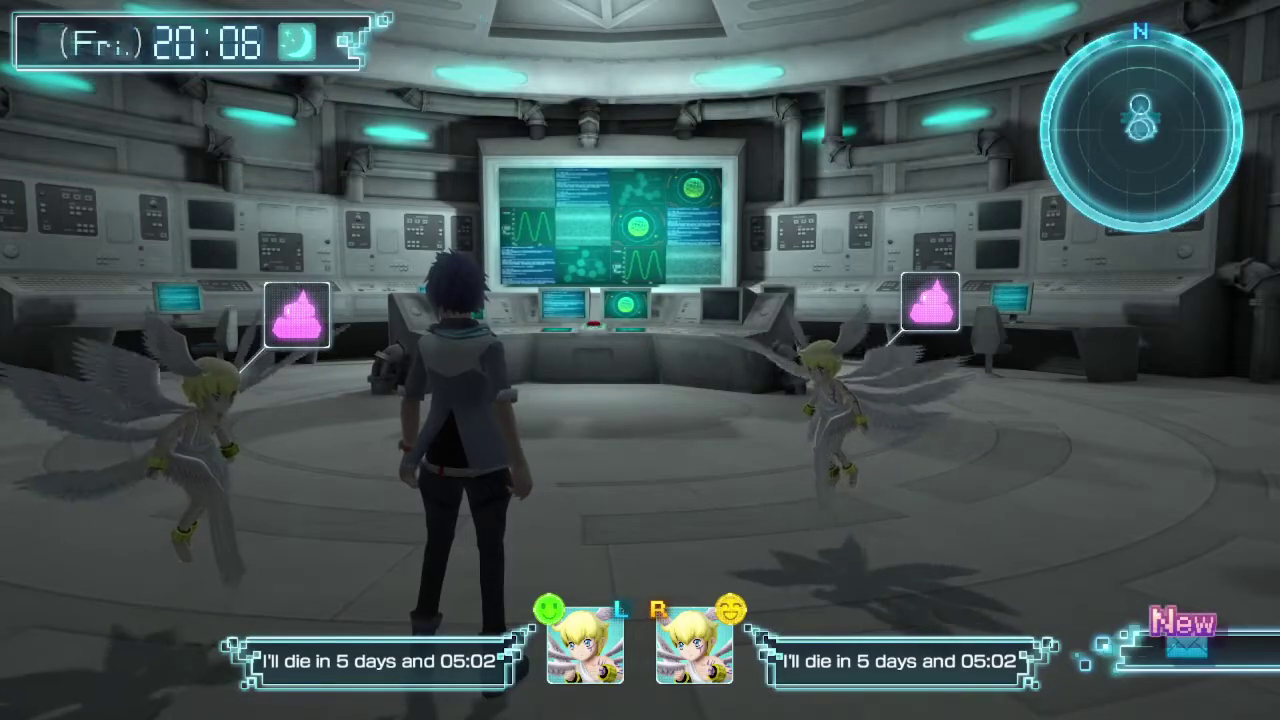
key("Escape")
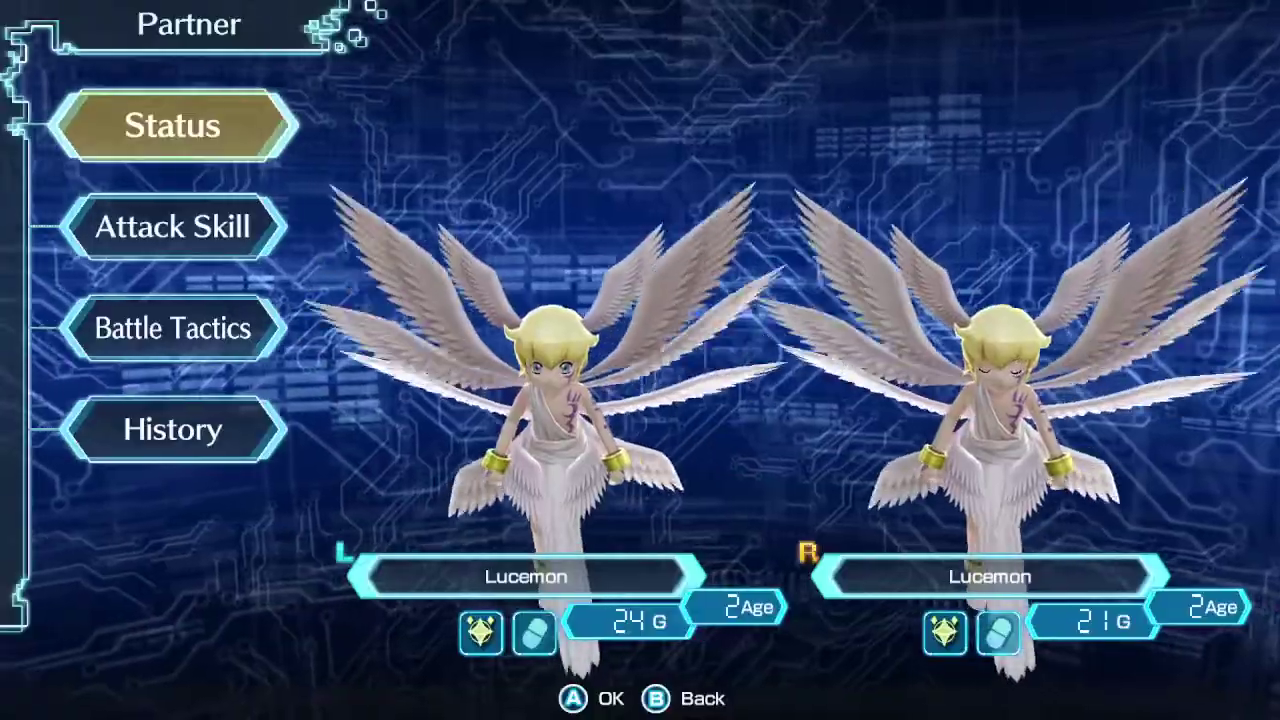
Switch to the browser and look through the Digimon Next Order cheat videos on the already open YouTube channel.
key("super")
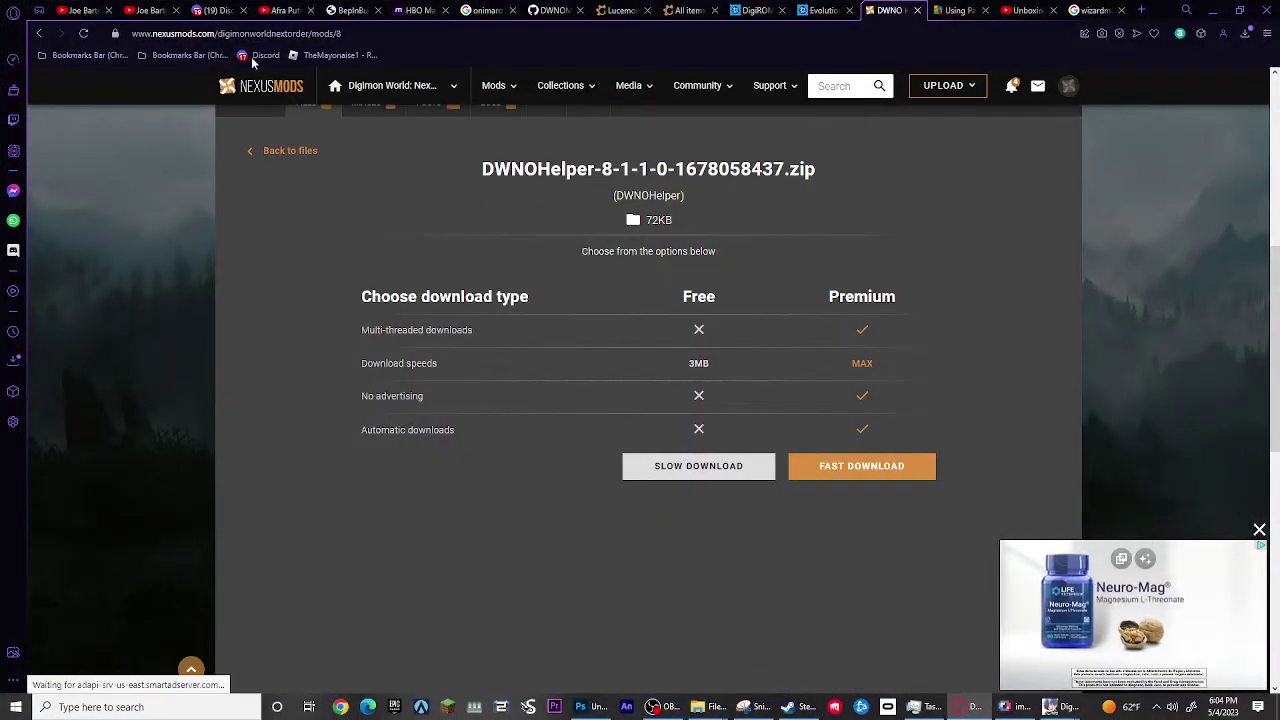
left_click(283, 10)
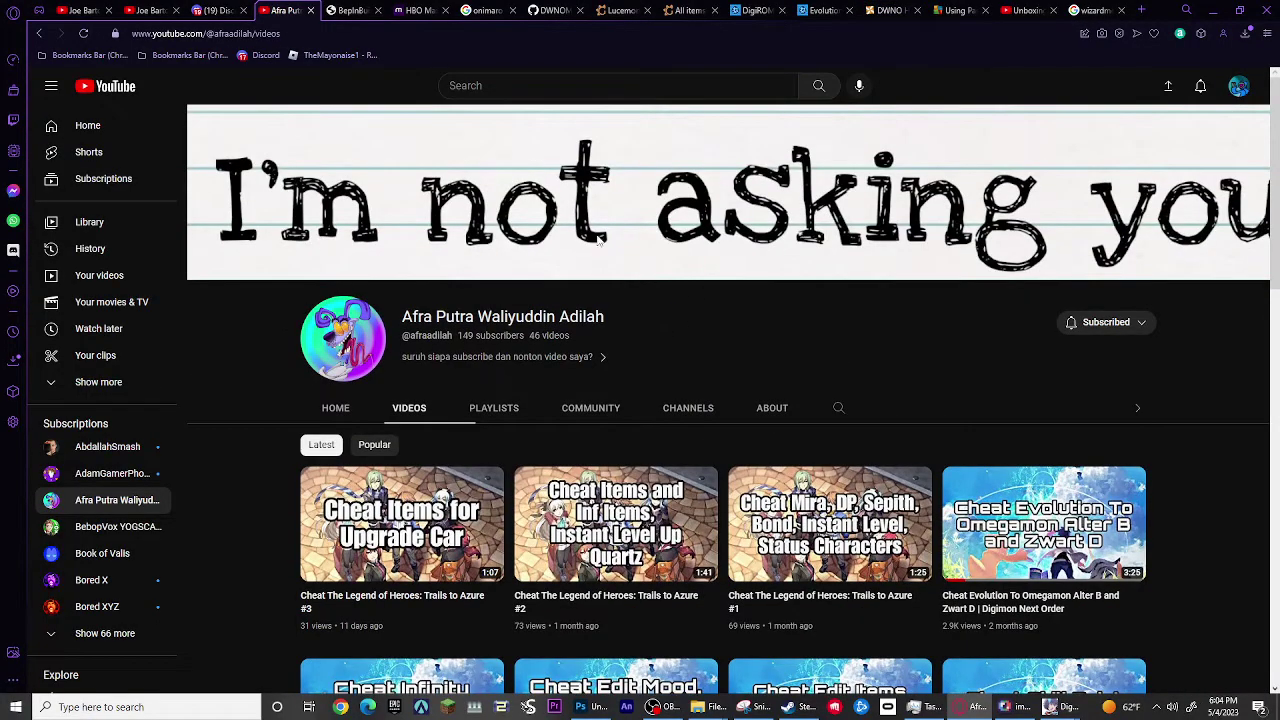
scroll(598, 239, "down", 2)
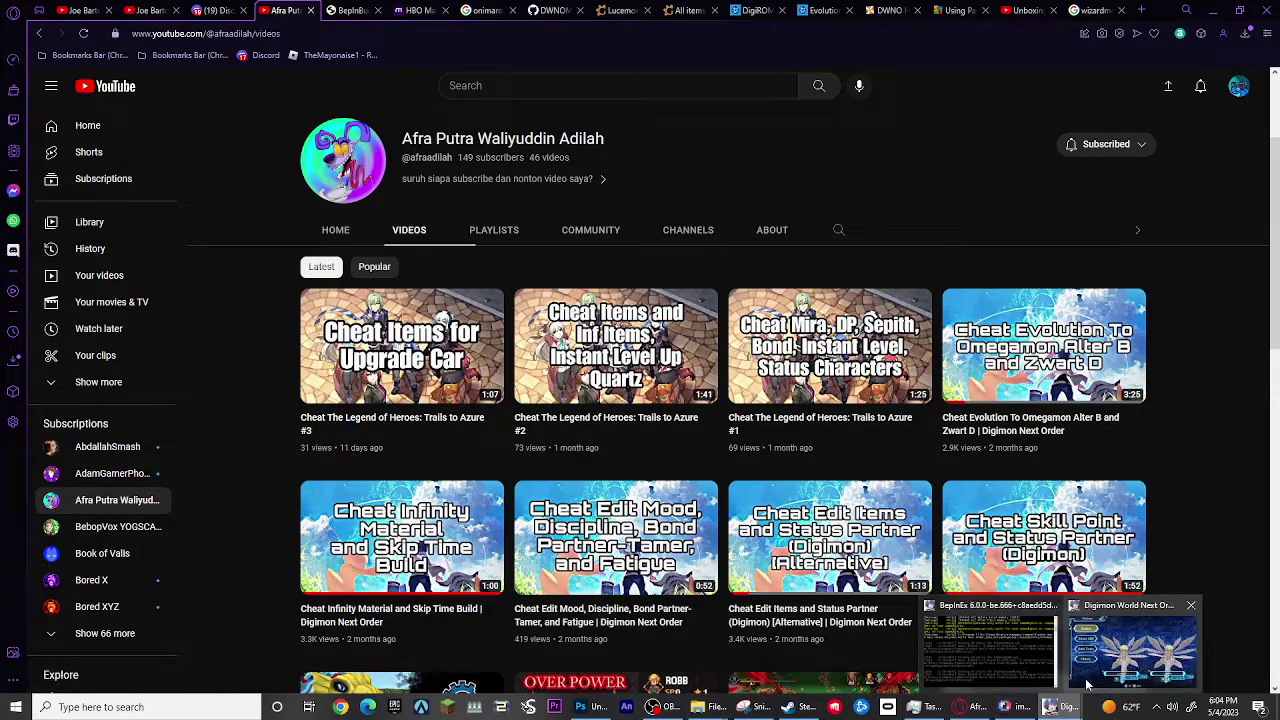
Bring up the cheats DWNO folder to examine its Cheat Engine table files, and minimize the browser.
left_click(1055, 707)
key("super")
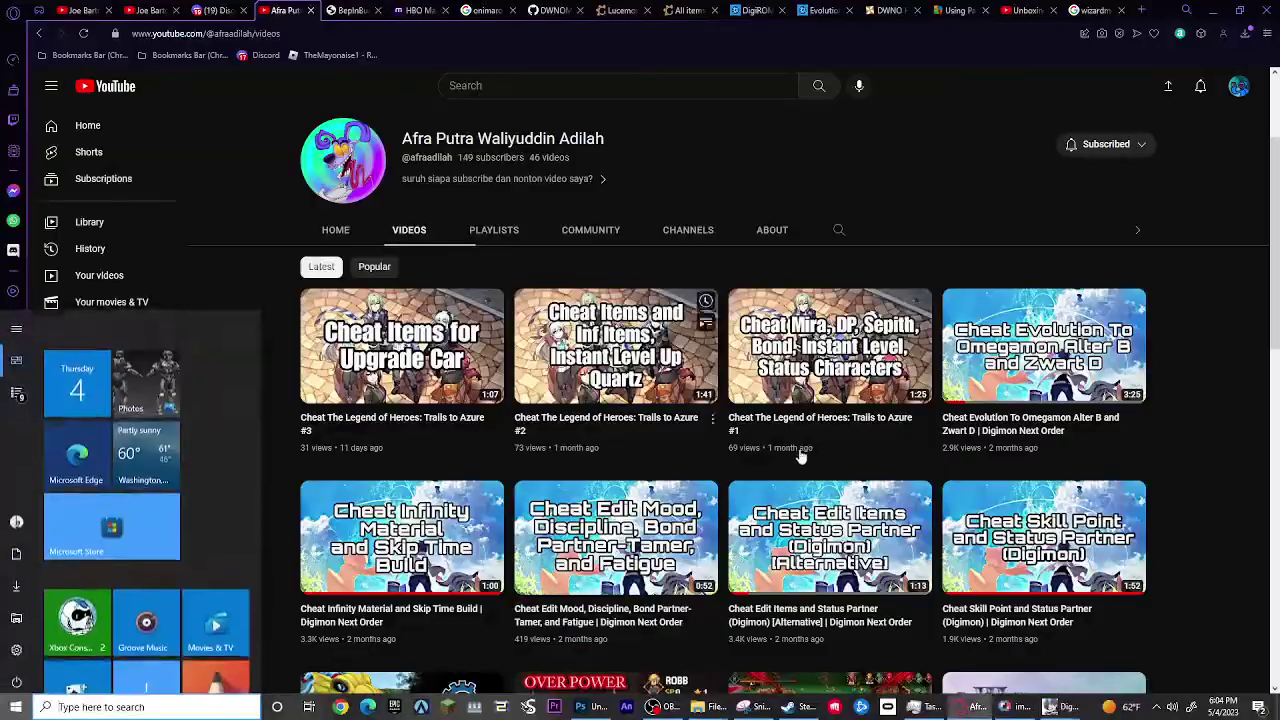
mouse_move(697, 700)
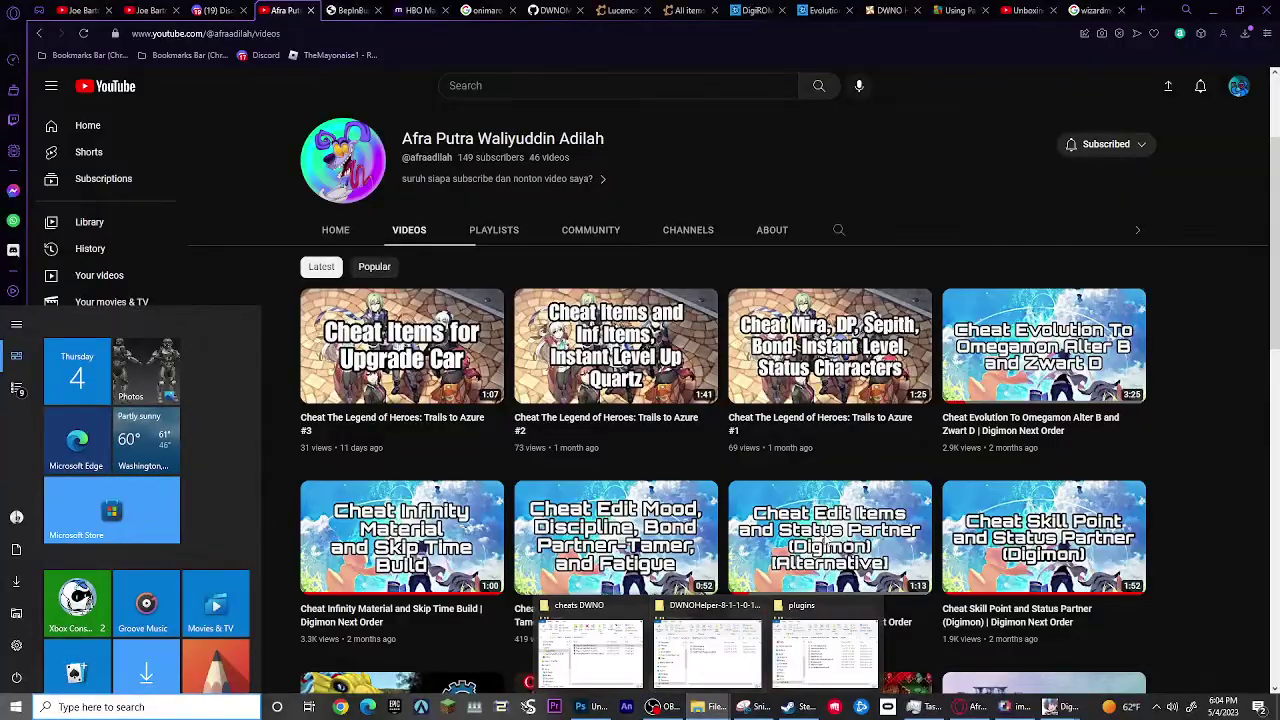
left_click(593, 650)
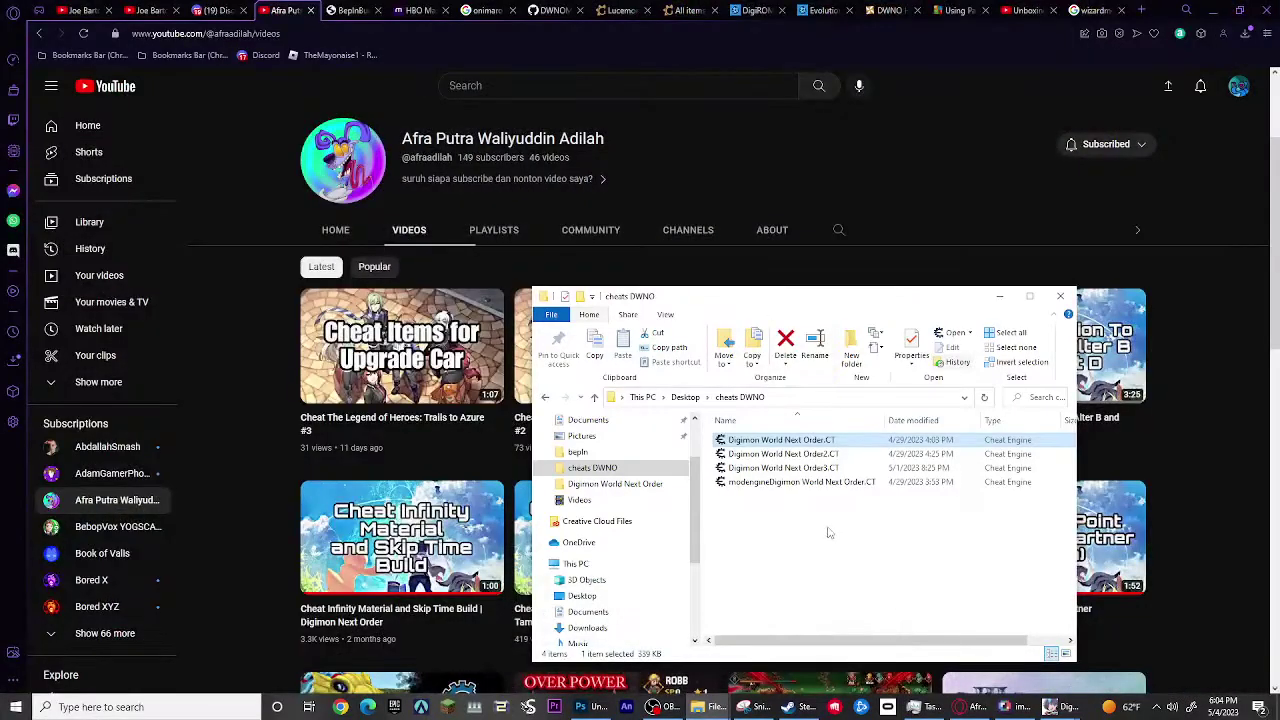
left_click(829, 530)
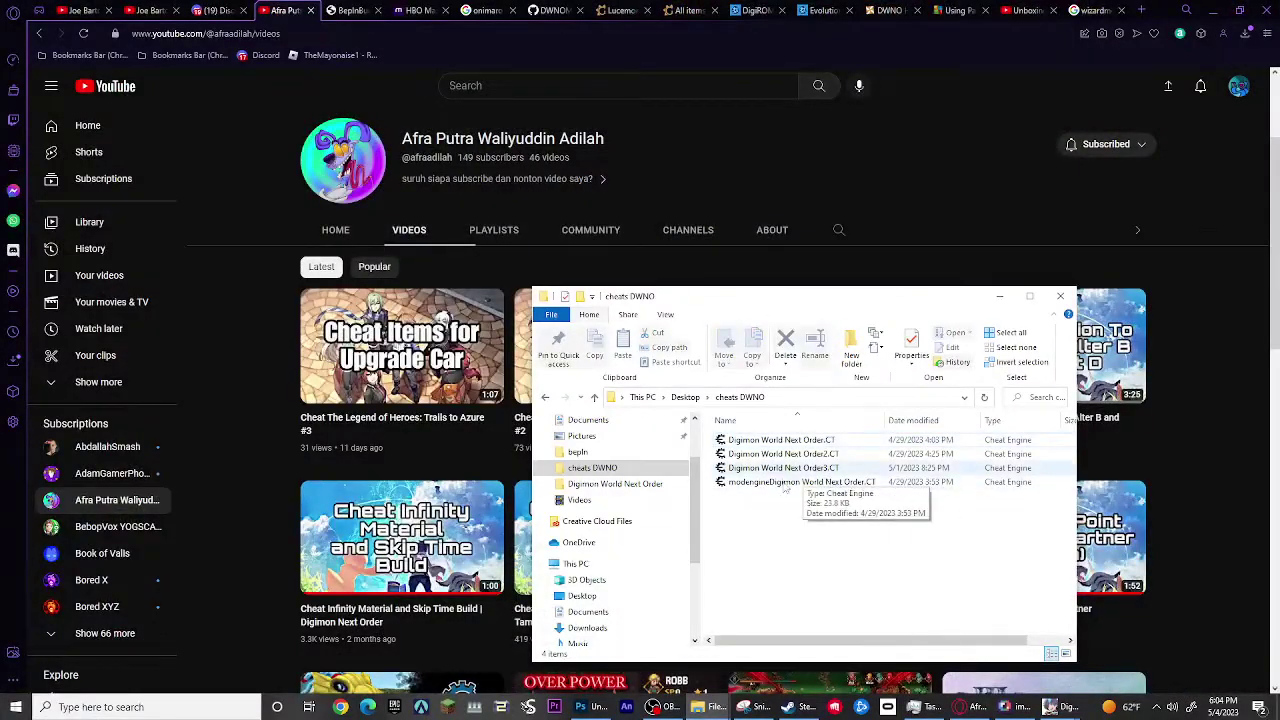
left_click(275, 557)
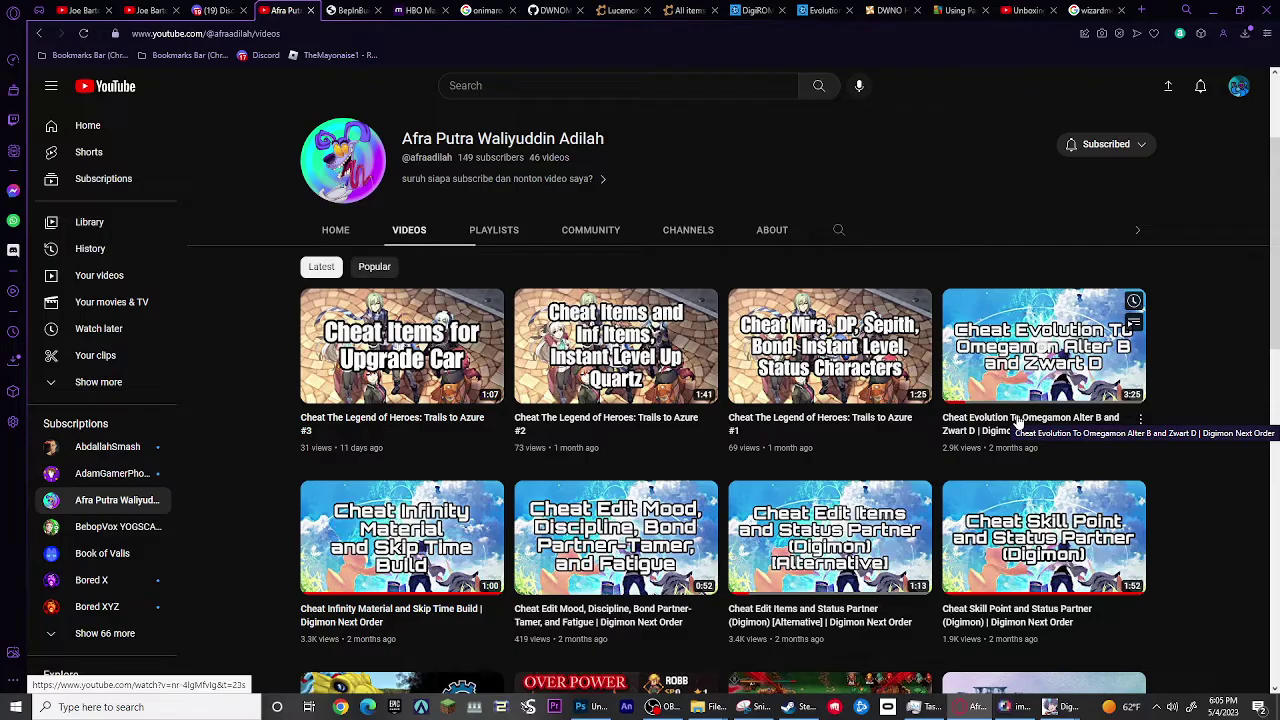
left_click(1208, 9)
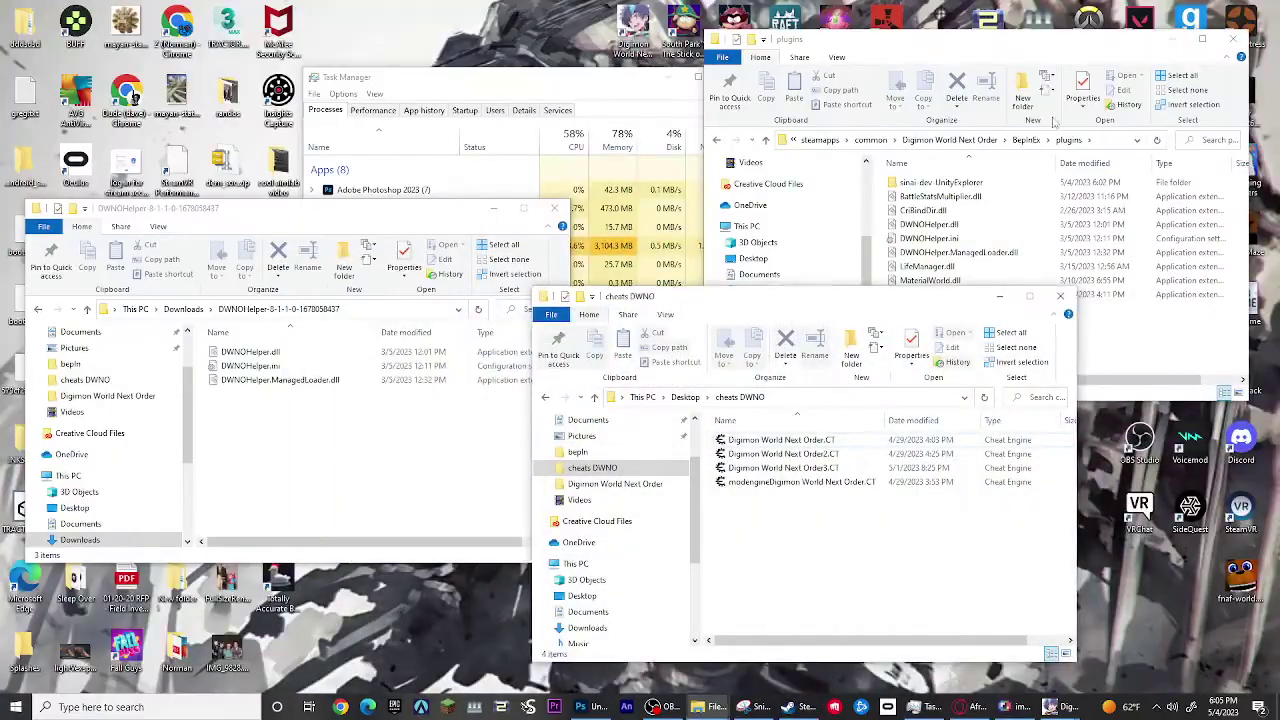
Minimize Task Manager and the DWNOHelper folder window, and load the Digimon World Next Order3.CT table in Cheat Engine.
left_click(672, 80)
left_click(493, 208)
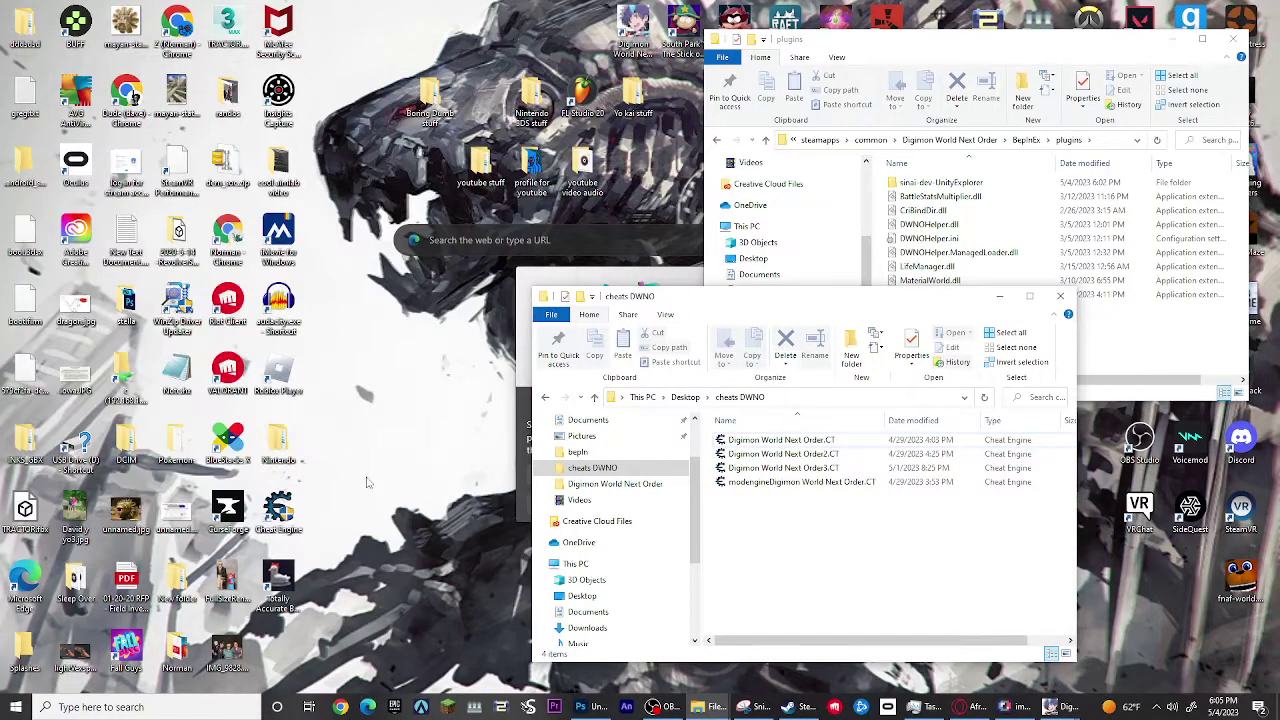
left_click_drag(280, 508, 306, 510)
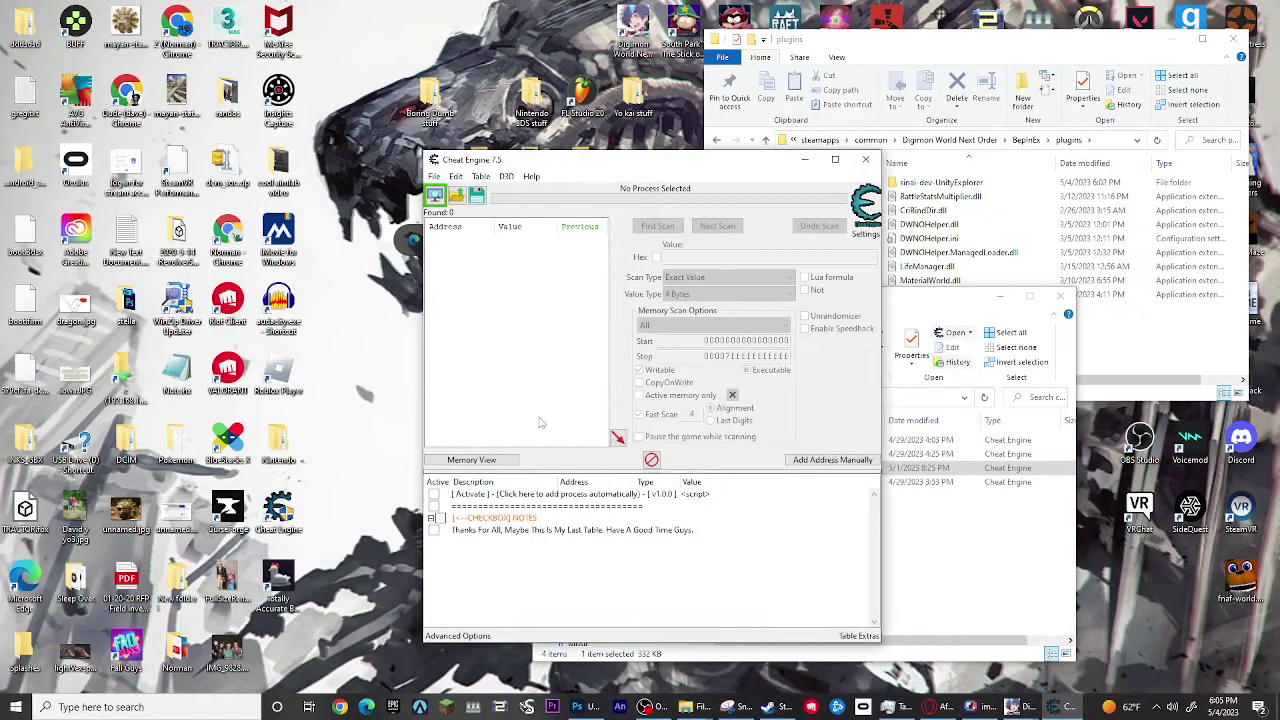
Attach Cheat Engine to the Digimon World Next Order process, keeping the current address list.
left_click(436, 197)
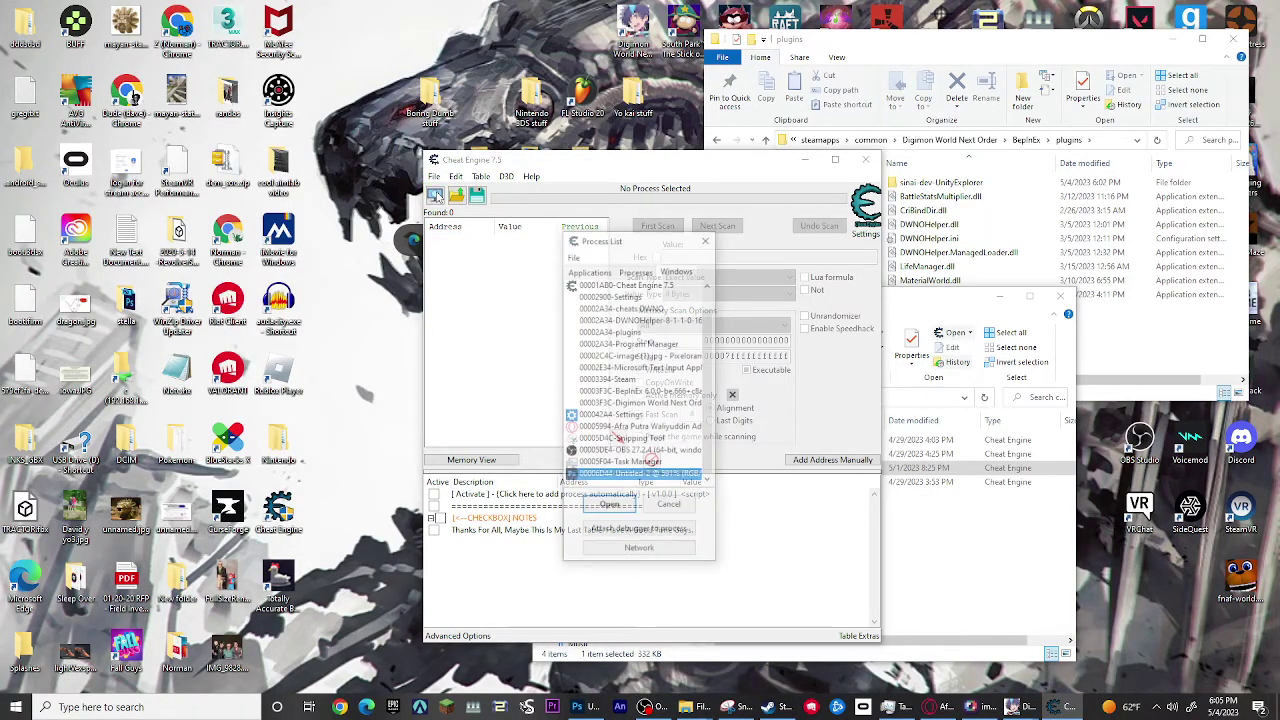
left_click(627, 403)
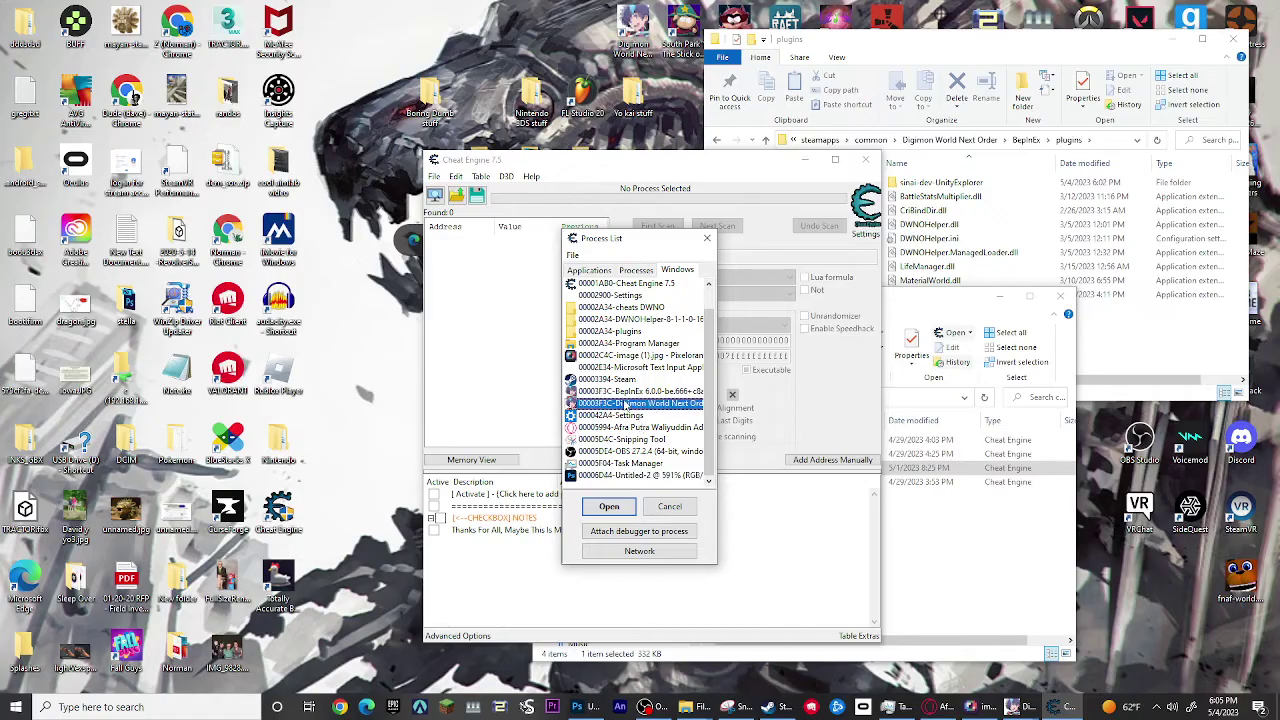
left_click(614, 391)
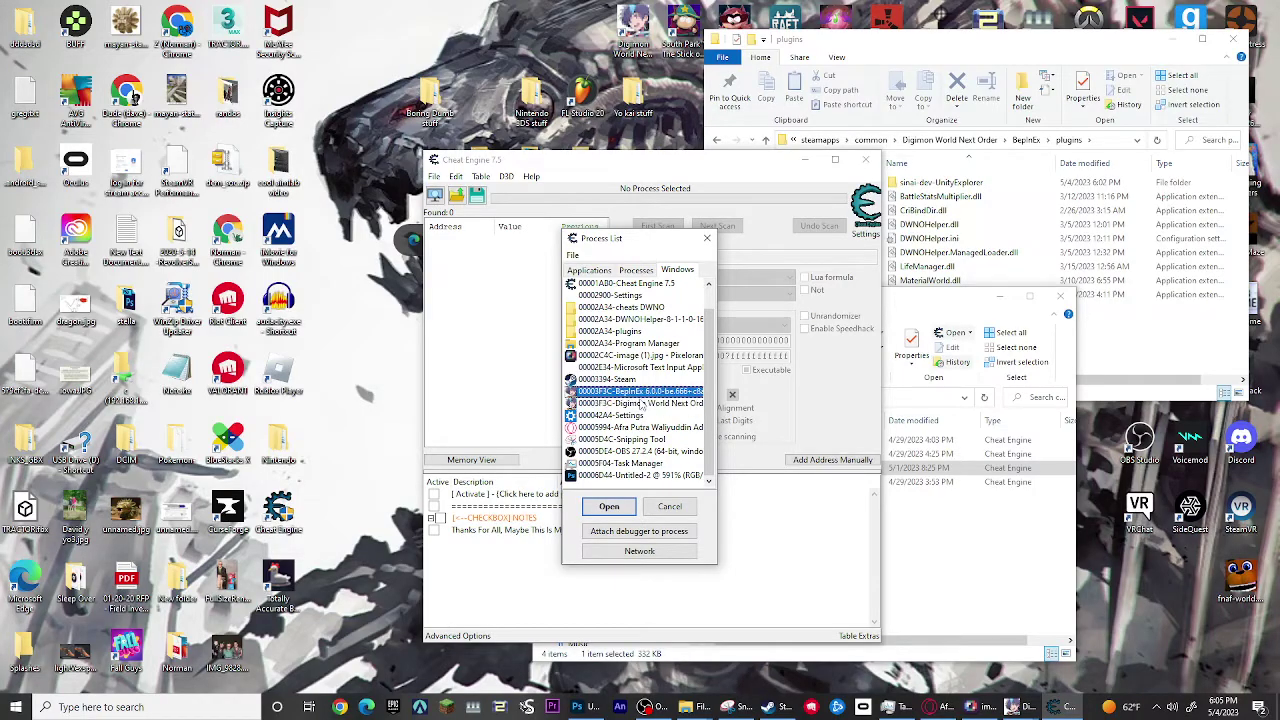
left_click(640, 404)
left_click(620, 508)
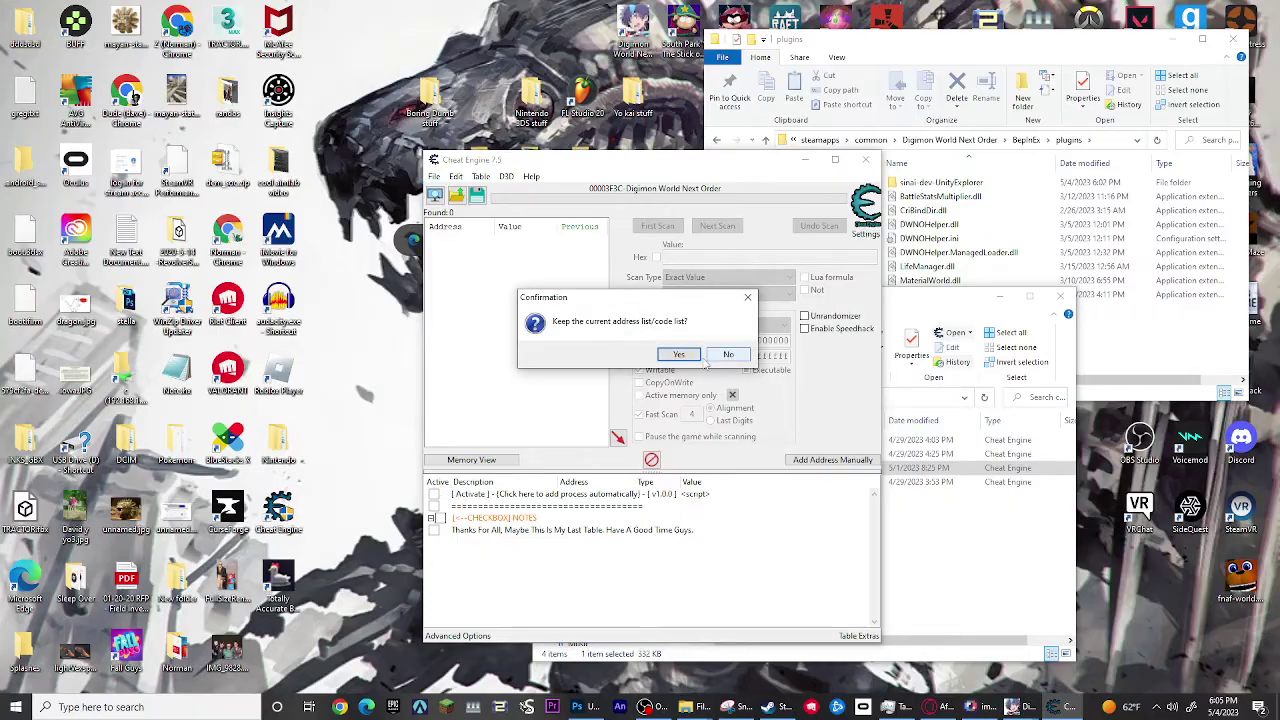
left_click(687, 358)
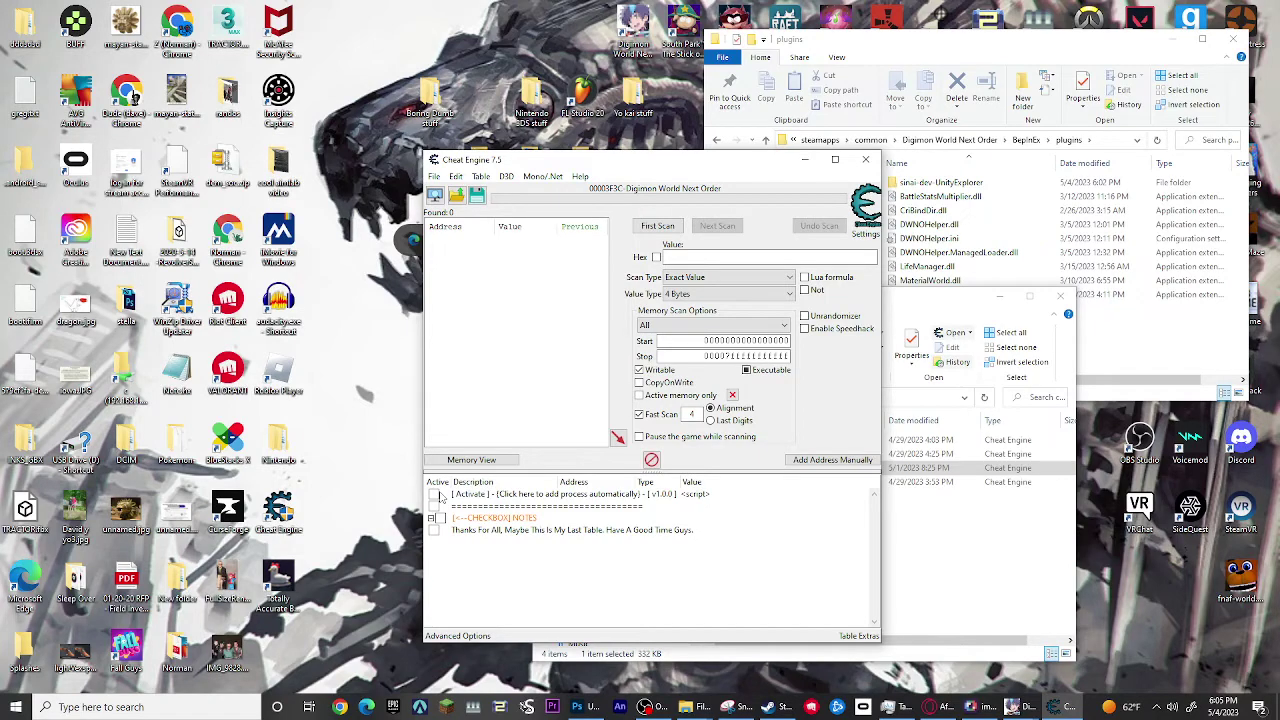
Activate the cheat table's main script, preview its SCRIPT cheats, and point out Digimon World Next Order3.CT in the cheats DWNO folder.
left_click(438, 495)
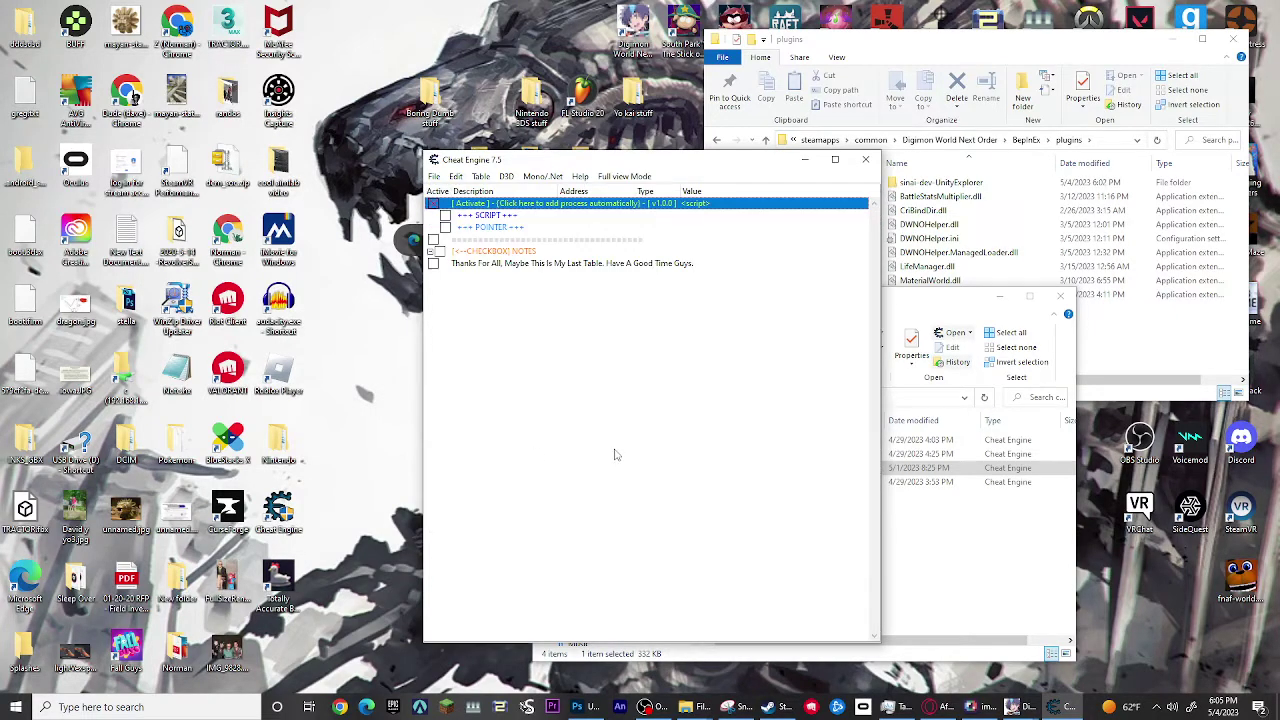
left_click(444, 217)
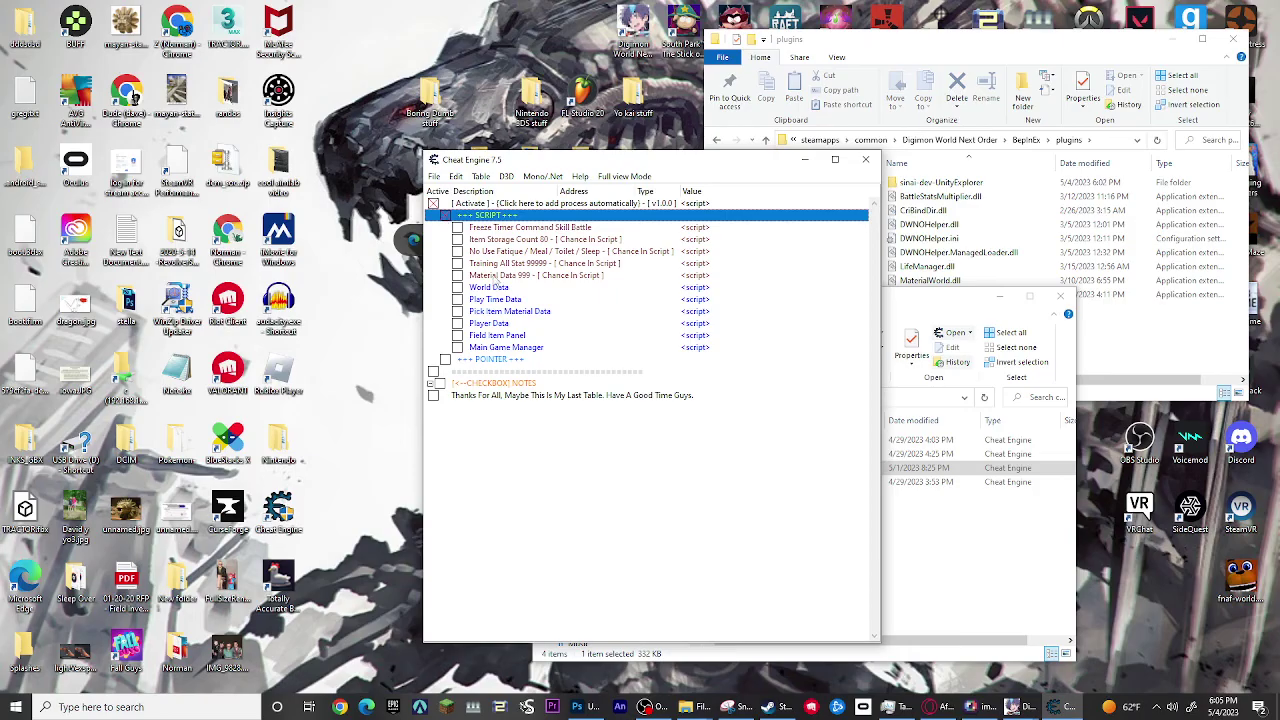
left_click(445, 219)
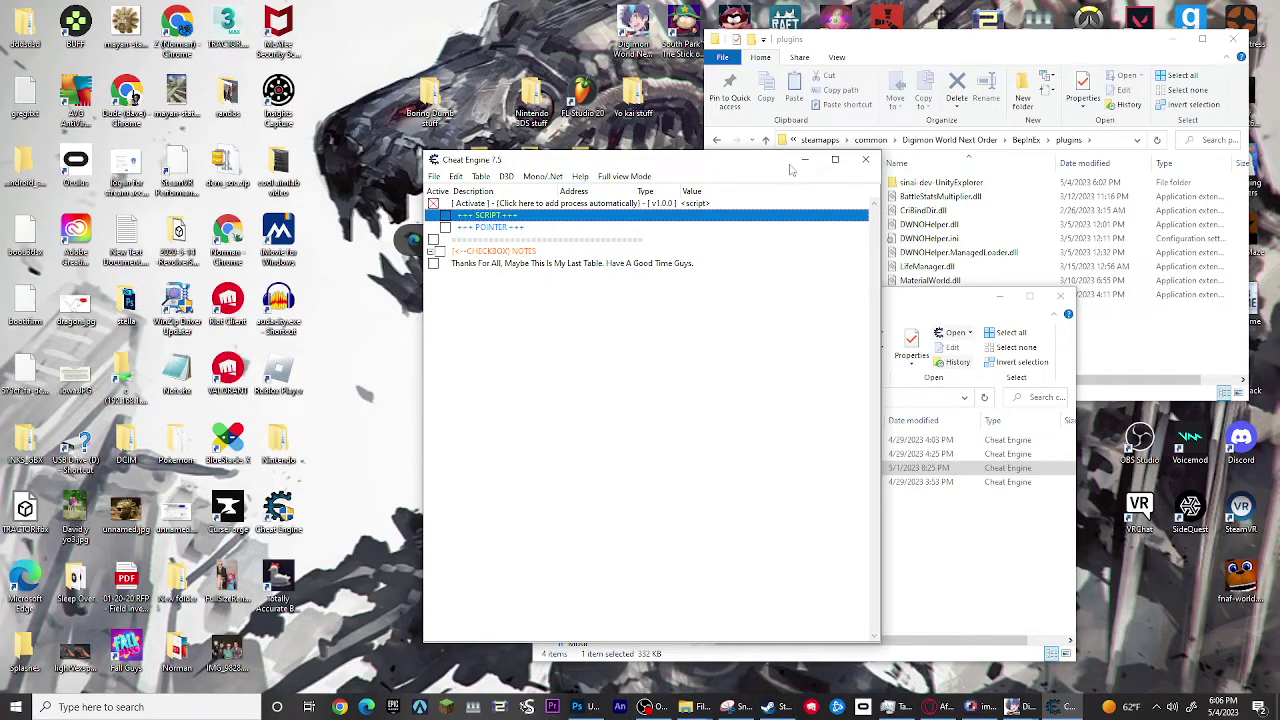
left_click(882, 488)
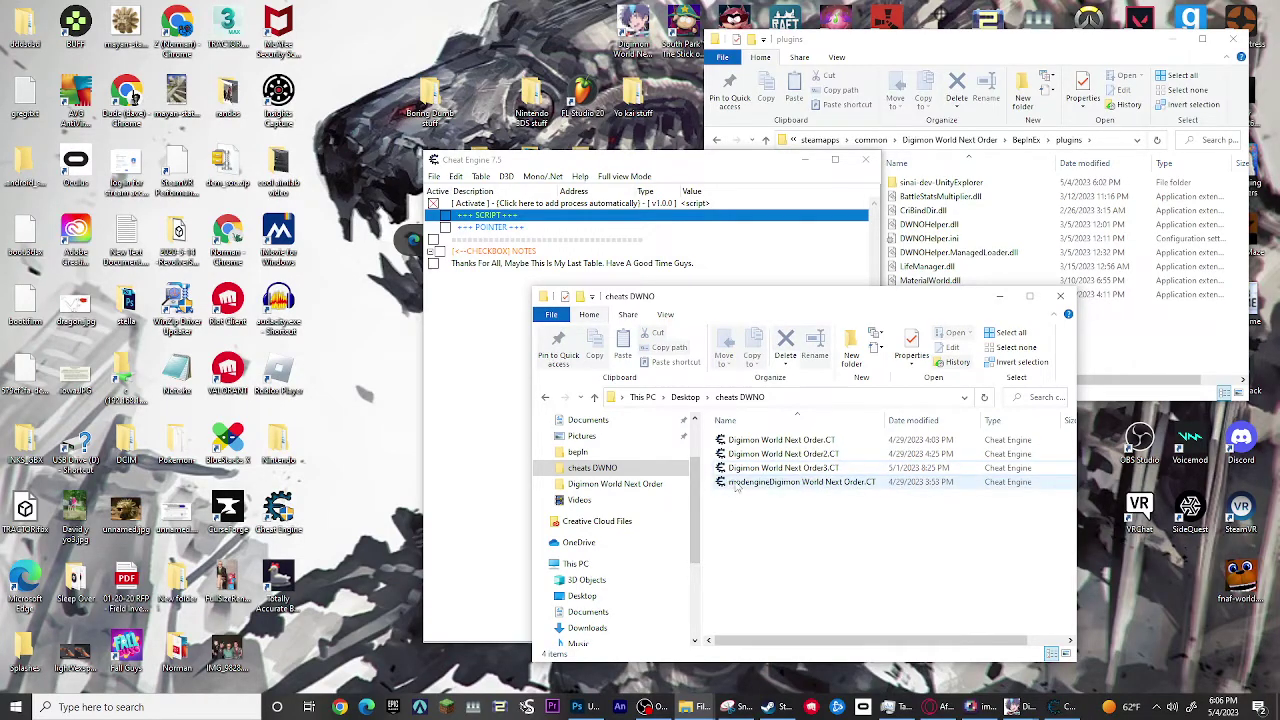
left_click(782, 468)
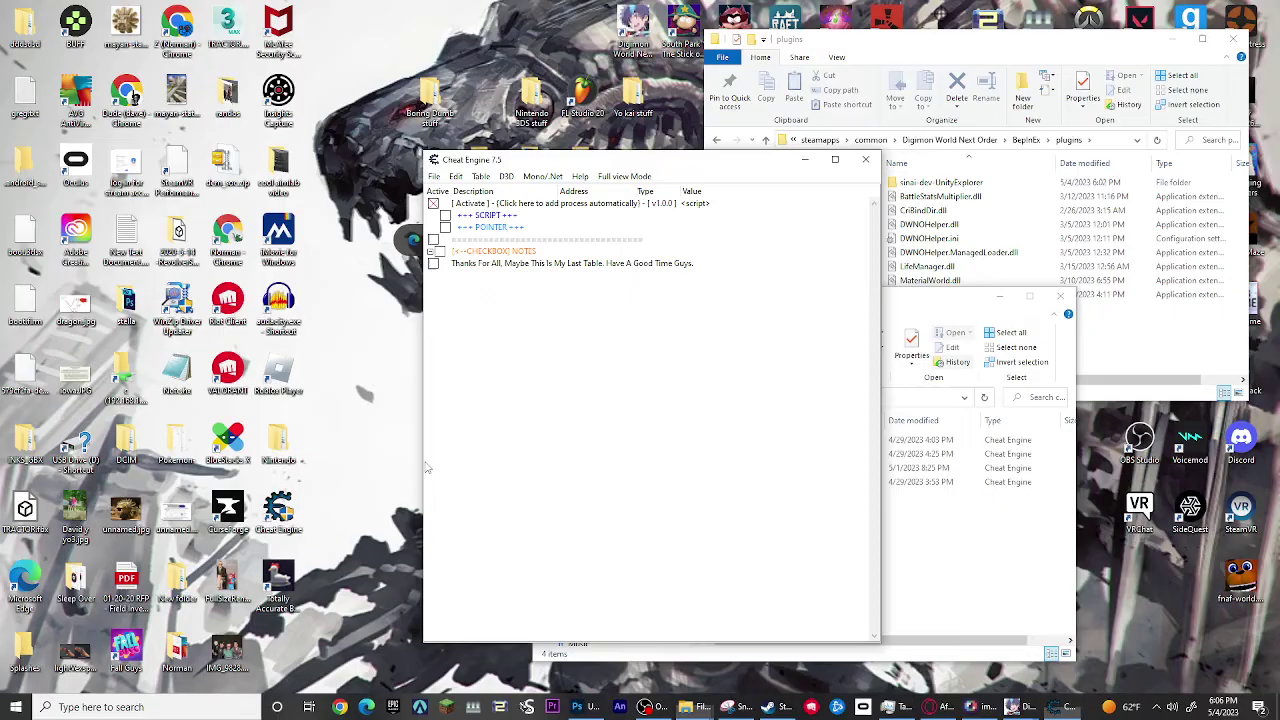
Enable the SCRIPT and POINTER groups in the cheat table and activate the Main Game Manager script.
left_click(446, 216)
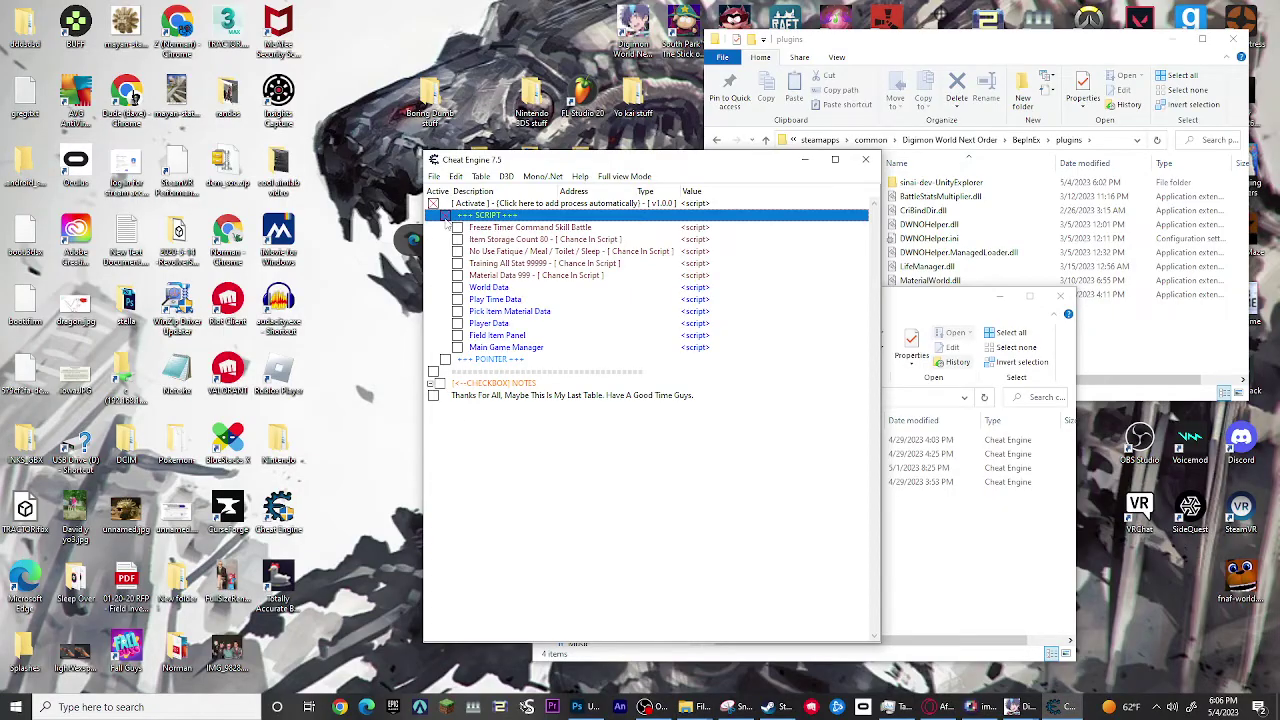
left_click(446, 360)
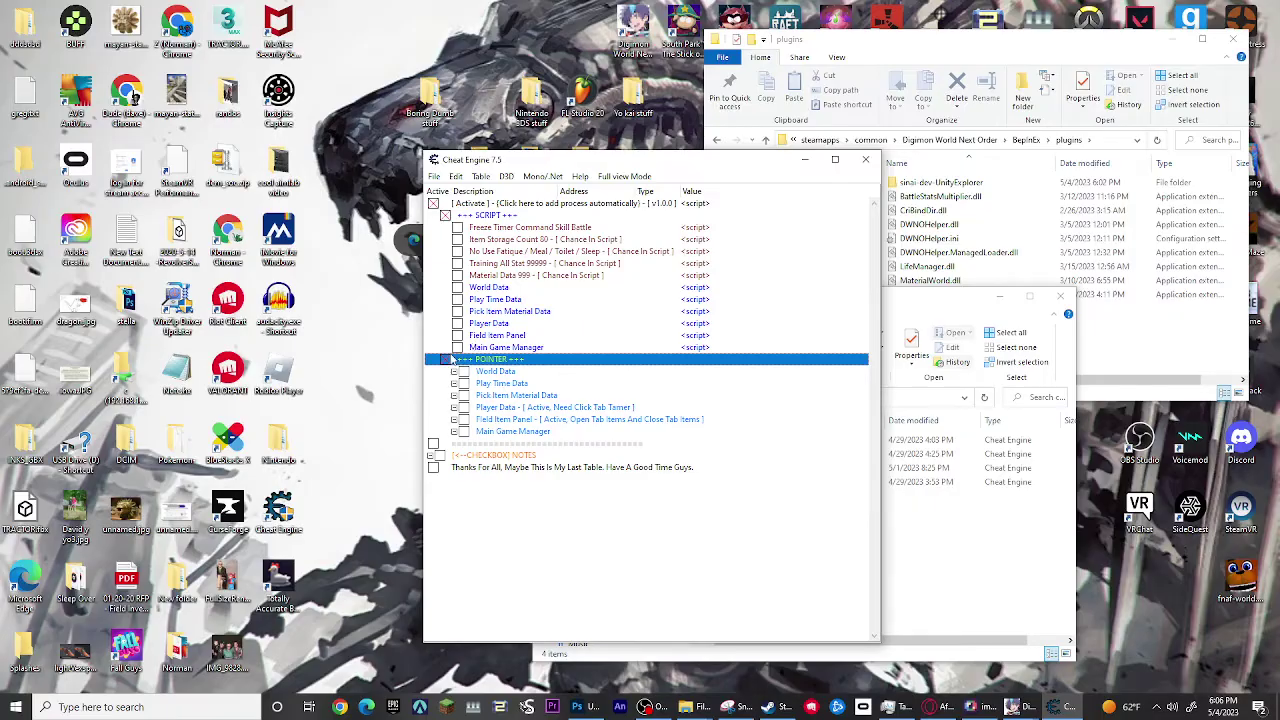
left_click(457, 349)
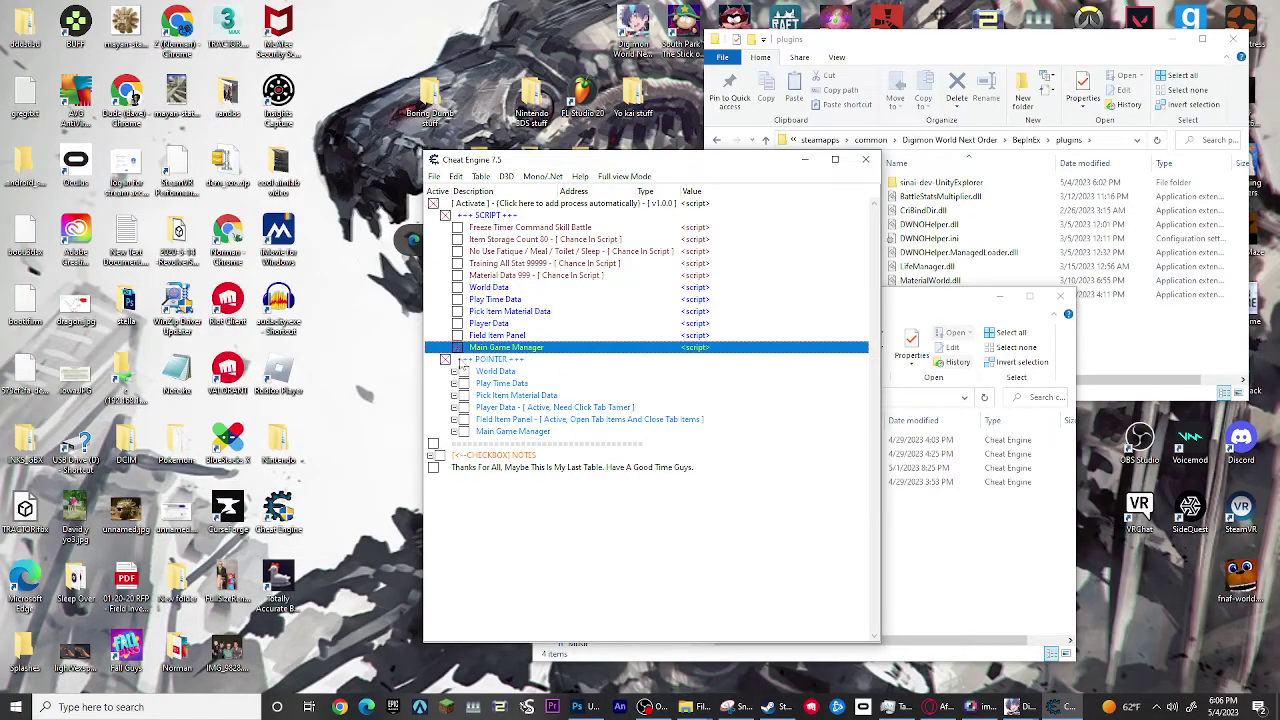
Expand the Main Game Manager pointer group and its Patner Ctrl L entries.
left_click(462, 434)
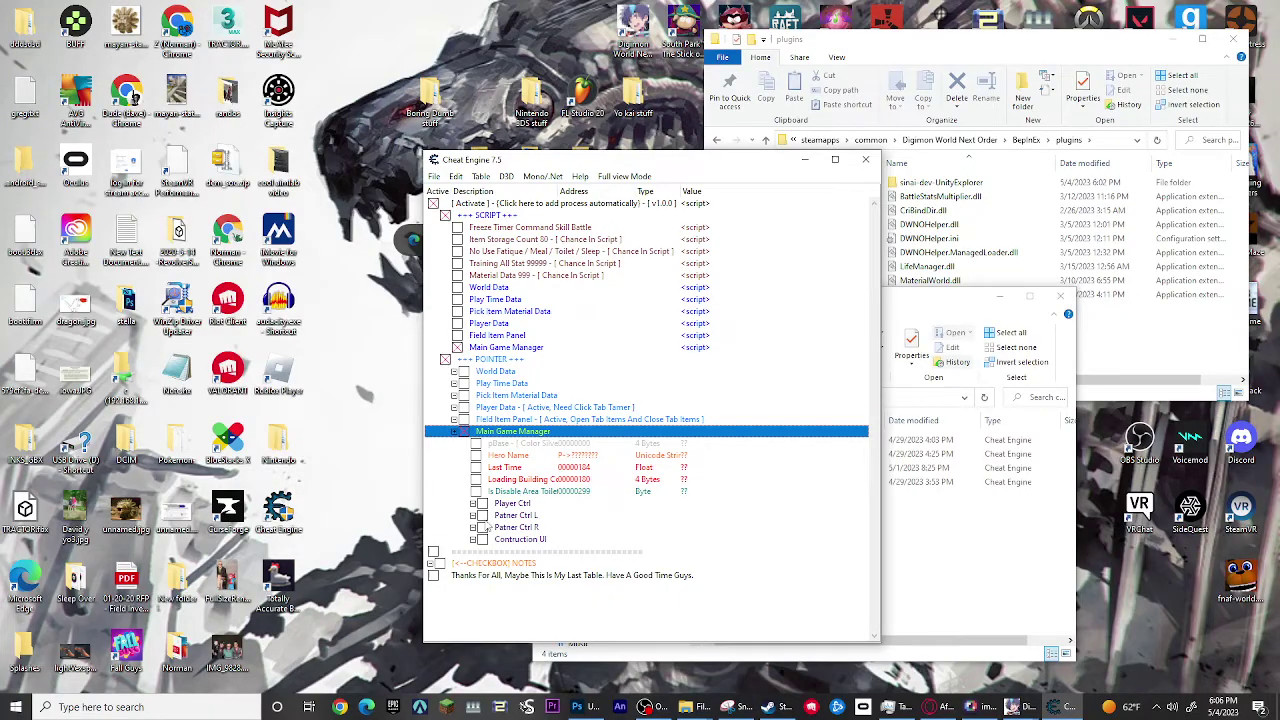
left_click(484, 517)
scroll(484, 522, "down", 5)
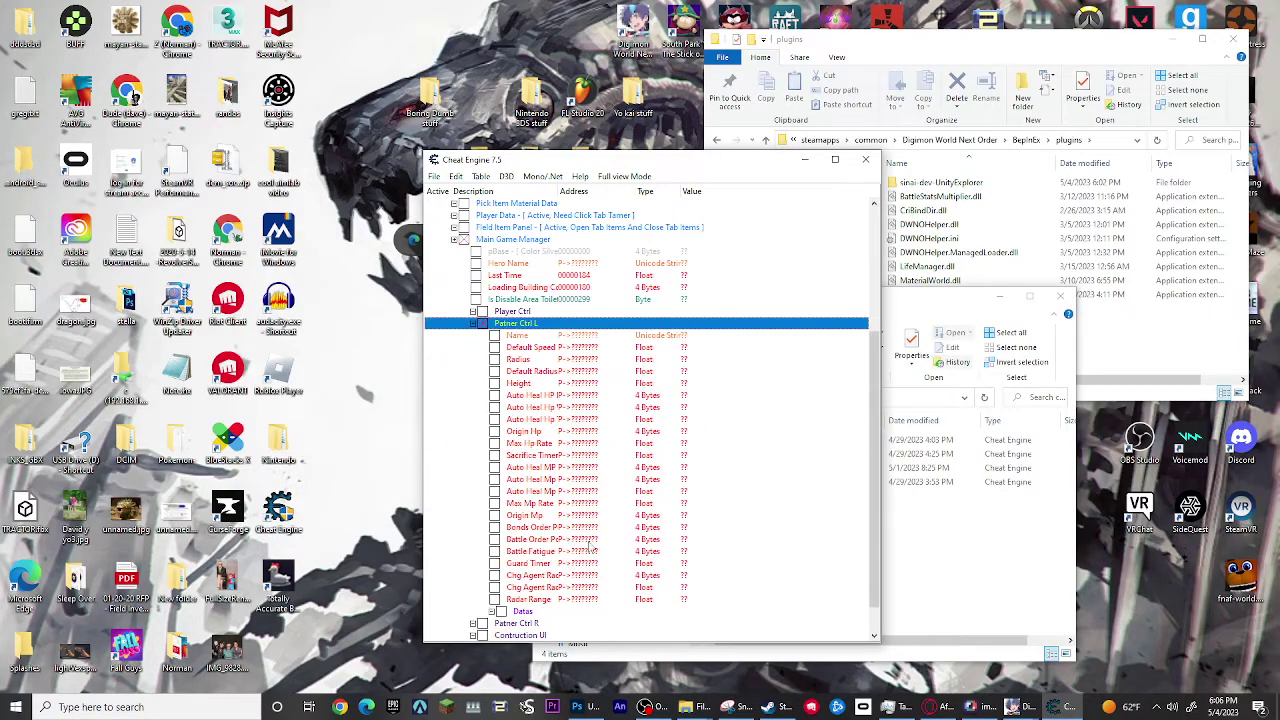
Switch to the game and open the L partner Lucemon's Status page from the Partner menu.
left_click(1020, 707)
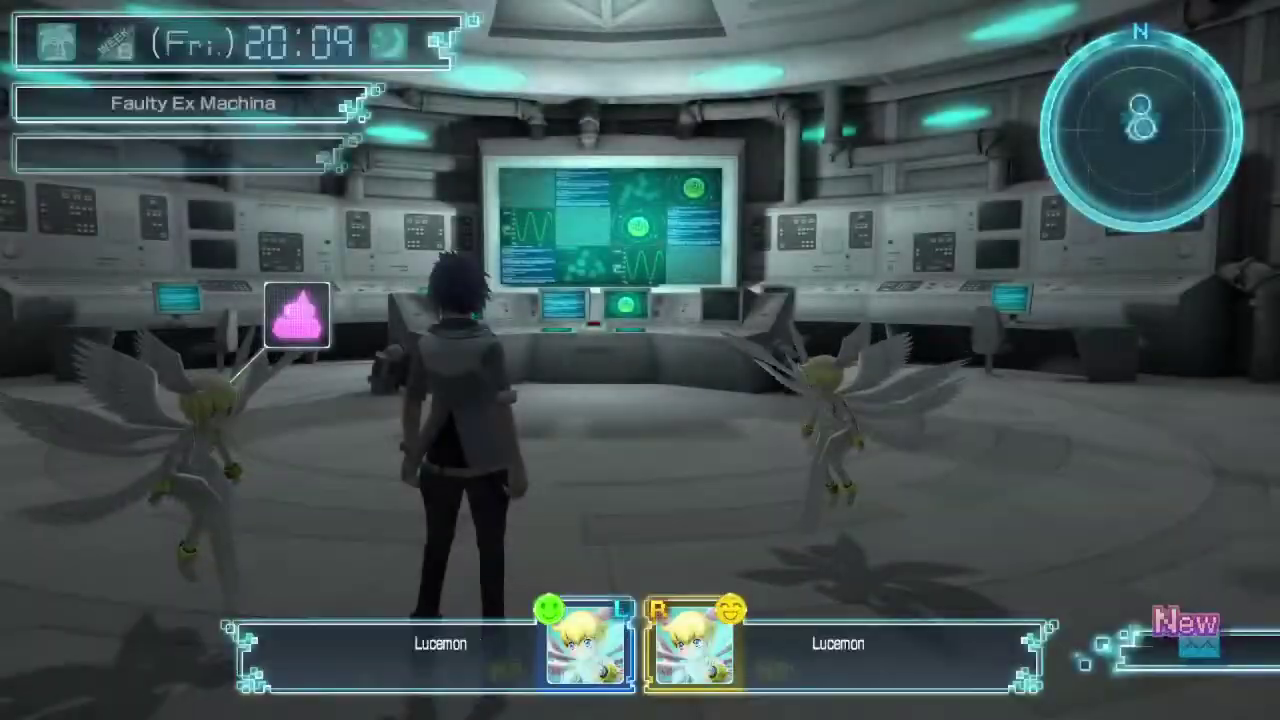
key("Escape")
key("Return")
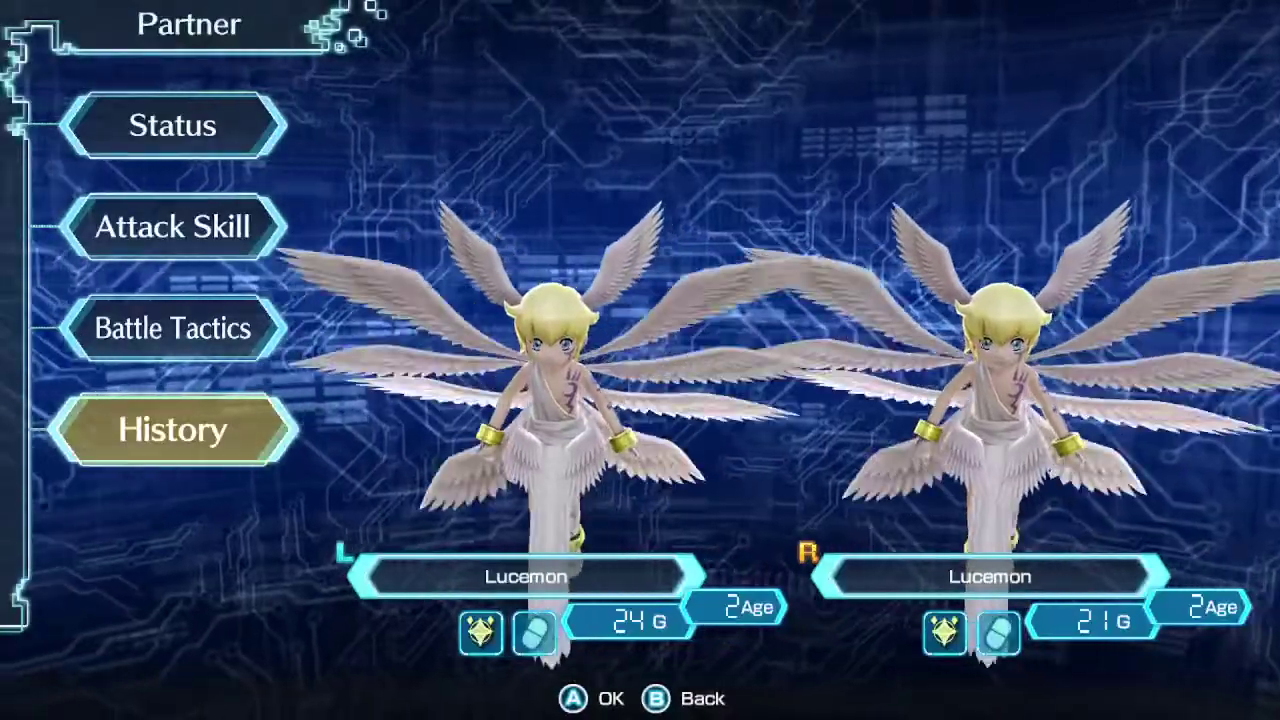
key("Down")
key("Return")
Return to Cheat Engine and expand Datas and Common Data under Patner Ctrl L.
key("super")
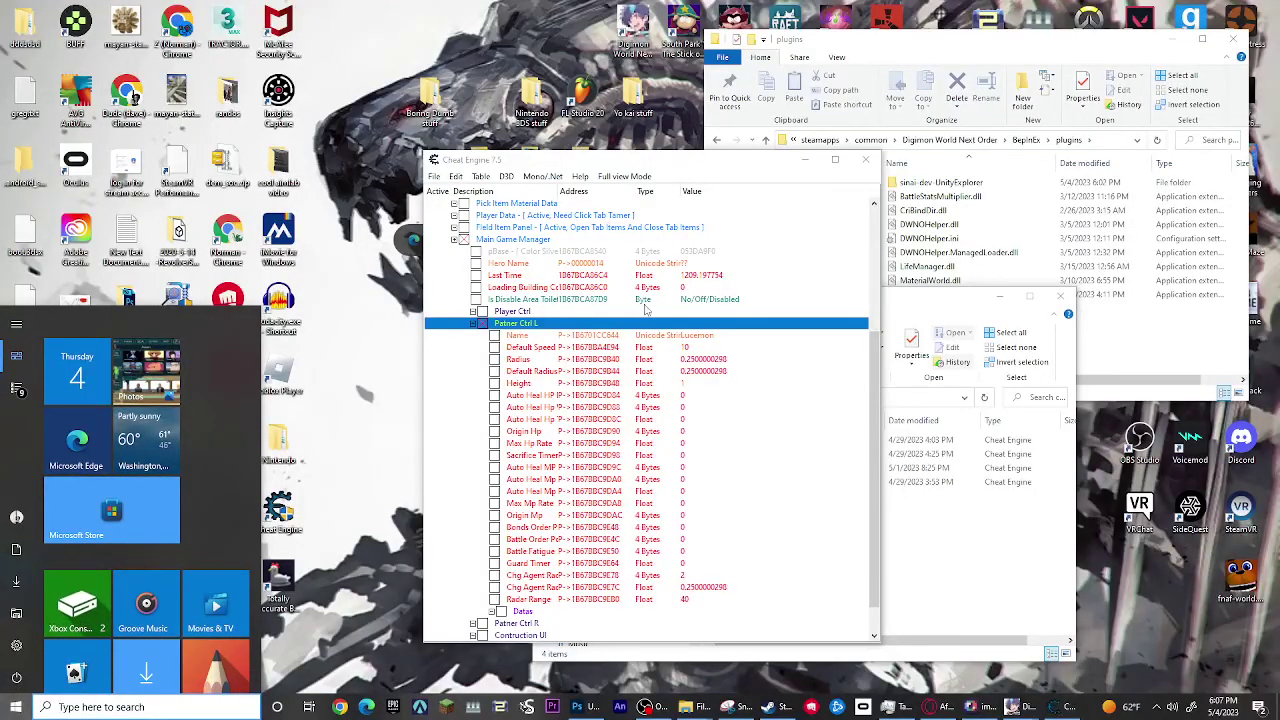
left_click(526, 609)
left_click(494, 611)
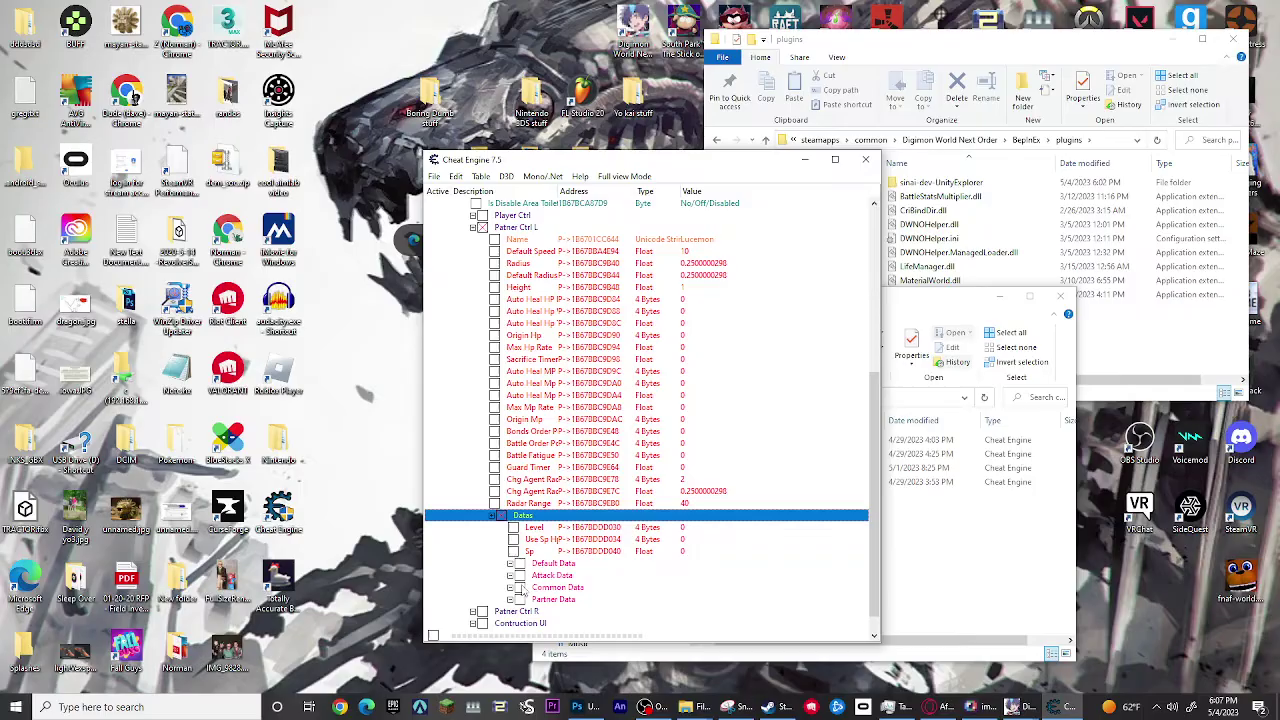
left_click(520, 588)
Examine the HP, MP, personality and weight values in the L partner's Common Data.
left_click(692, 470)
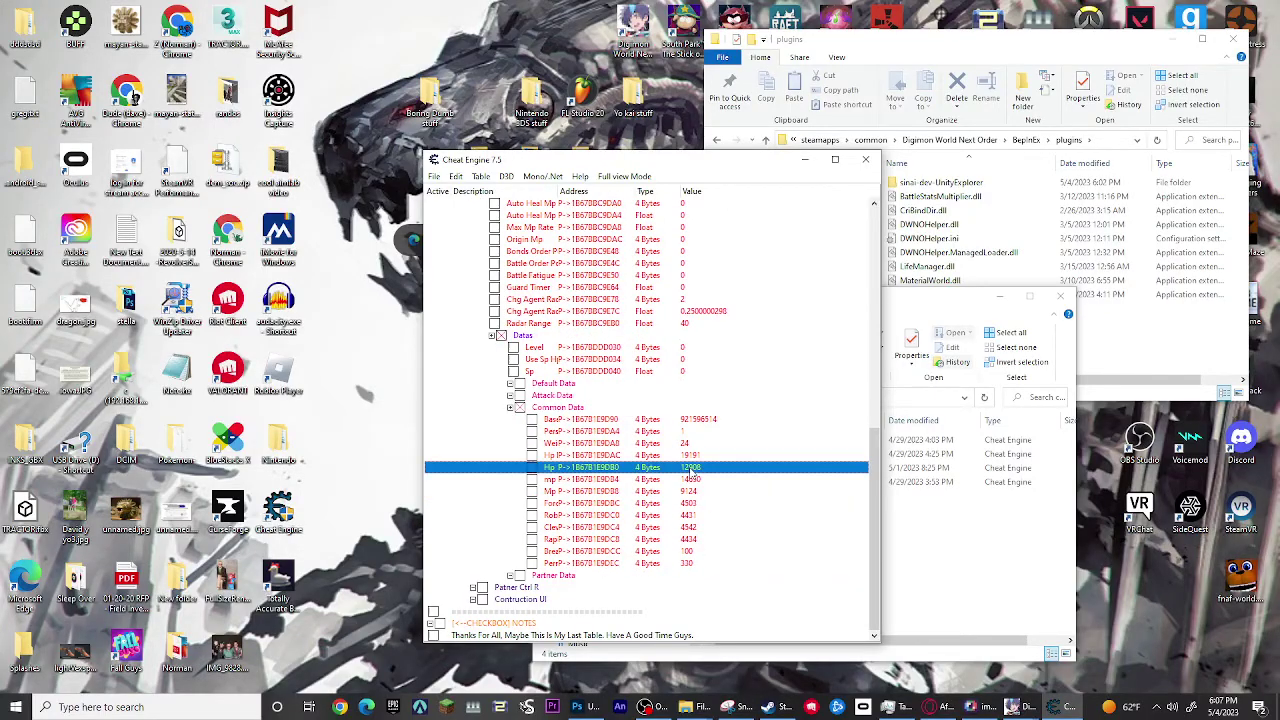
key("Up")
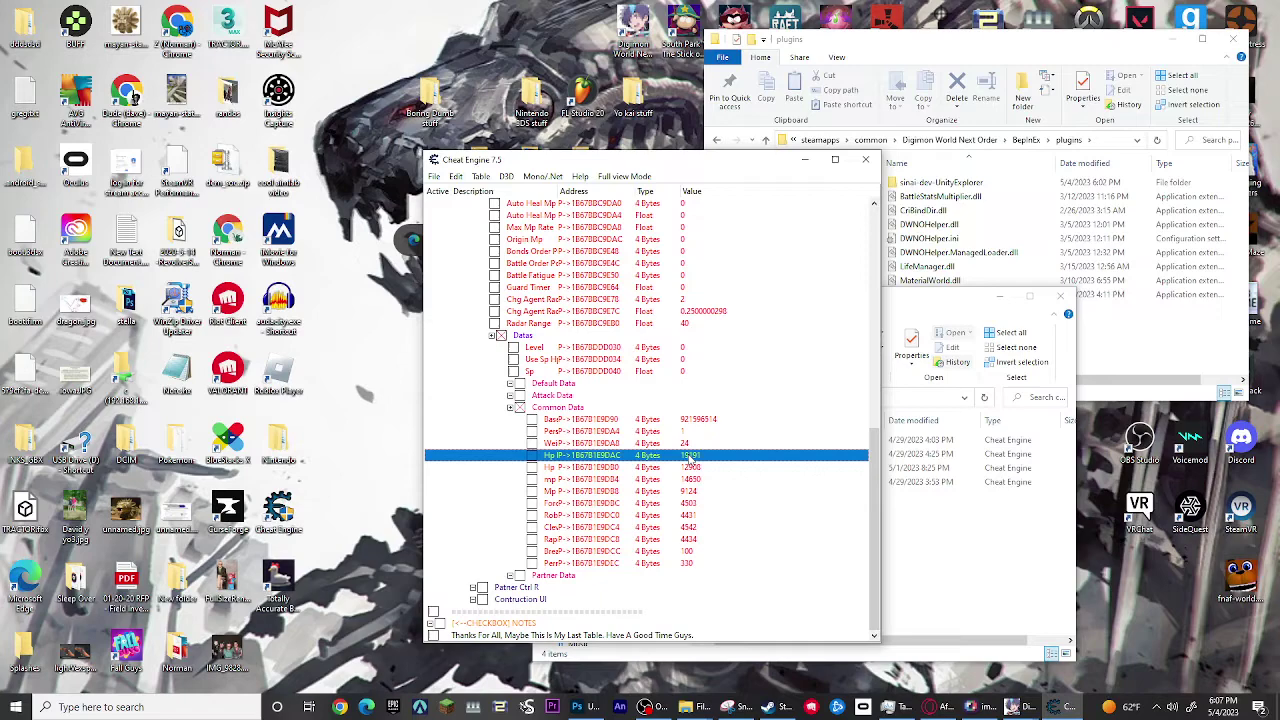
left_click(689, 468)
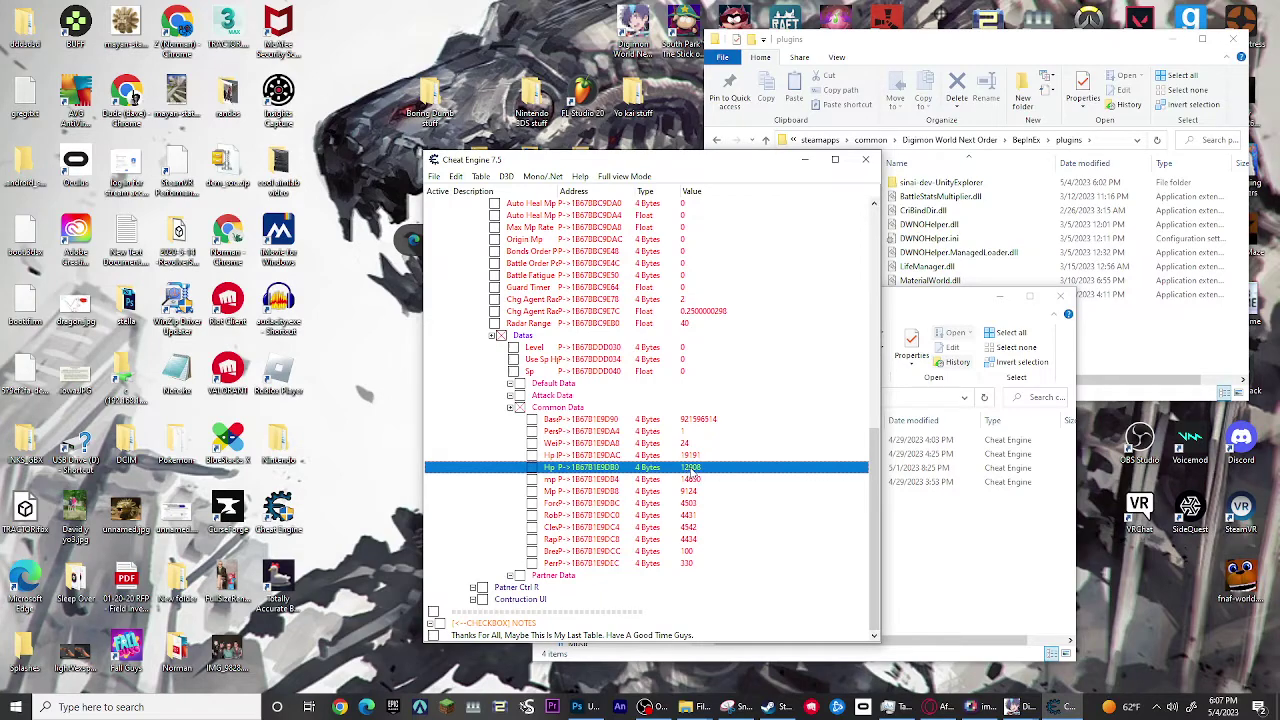
left_click(690, 457)
left_click(689, 468)
left_click(692, 480)
left_click(687, 491)
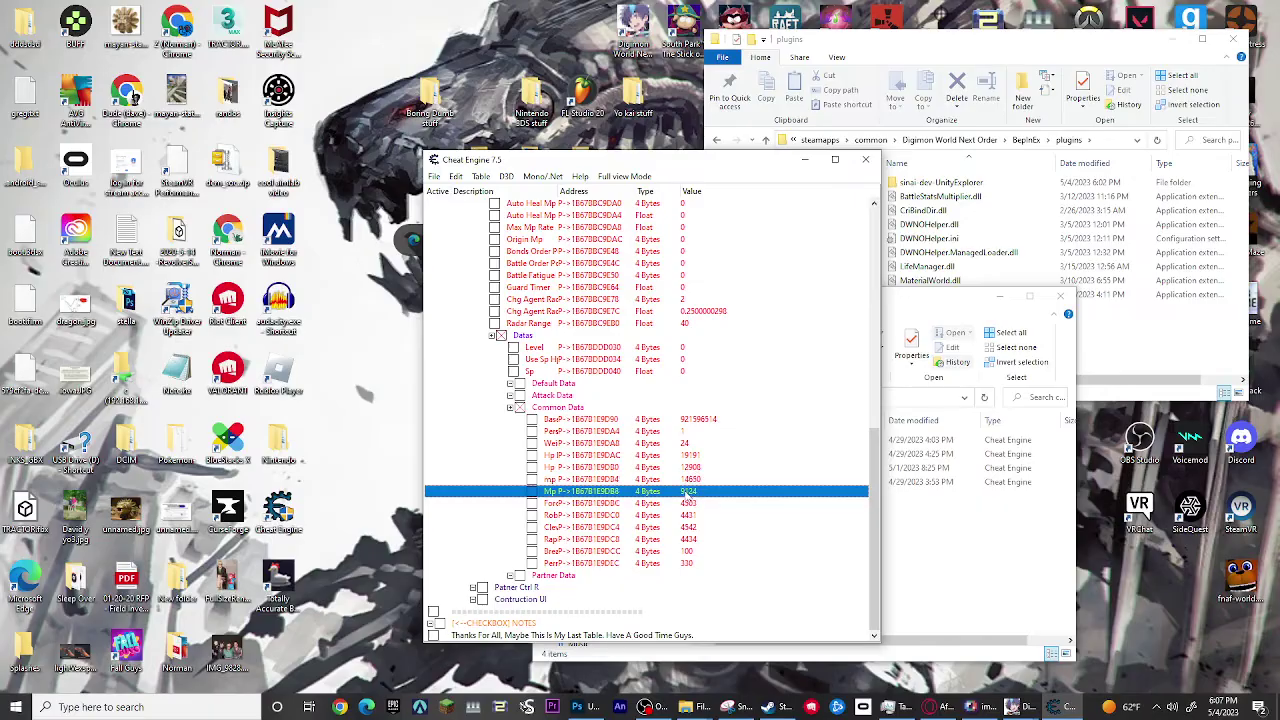
left_click(663, 431)
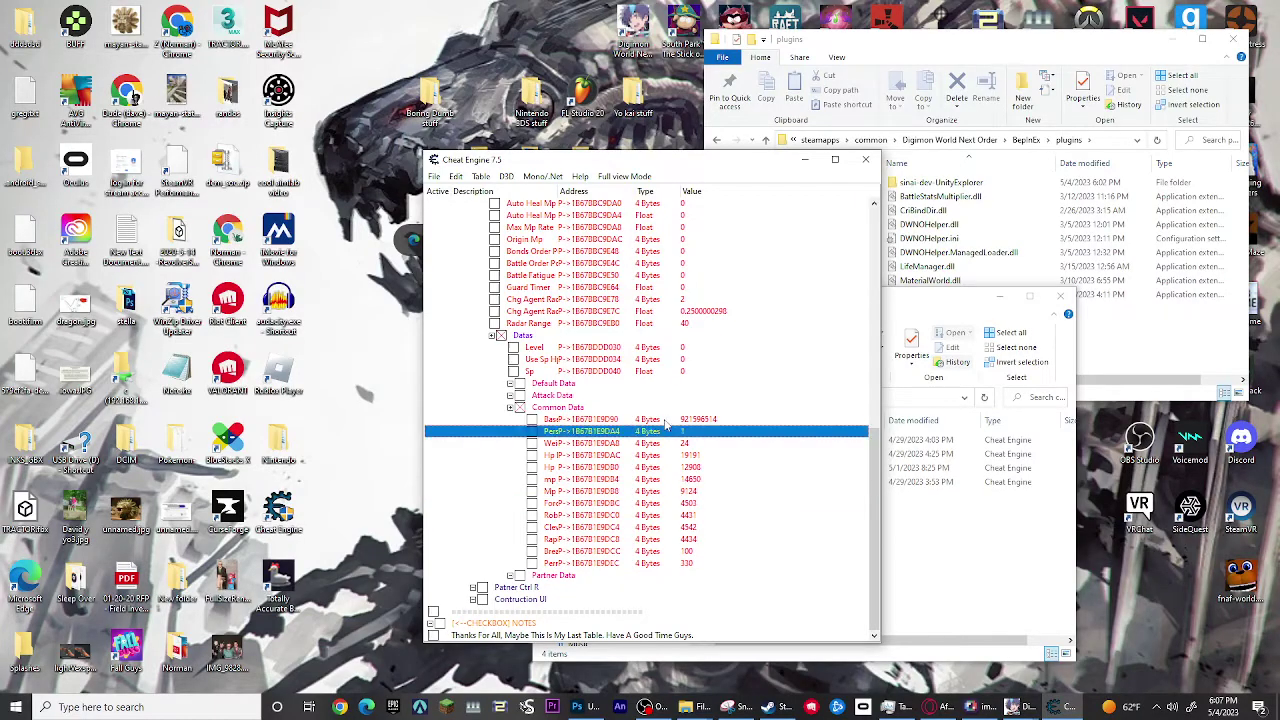
left_click(668, 420)
left_click(670, 431)
left_click(674, 421)
left_click(689, 445)
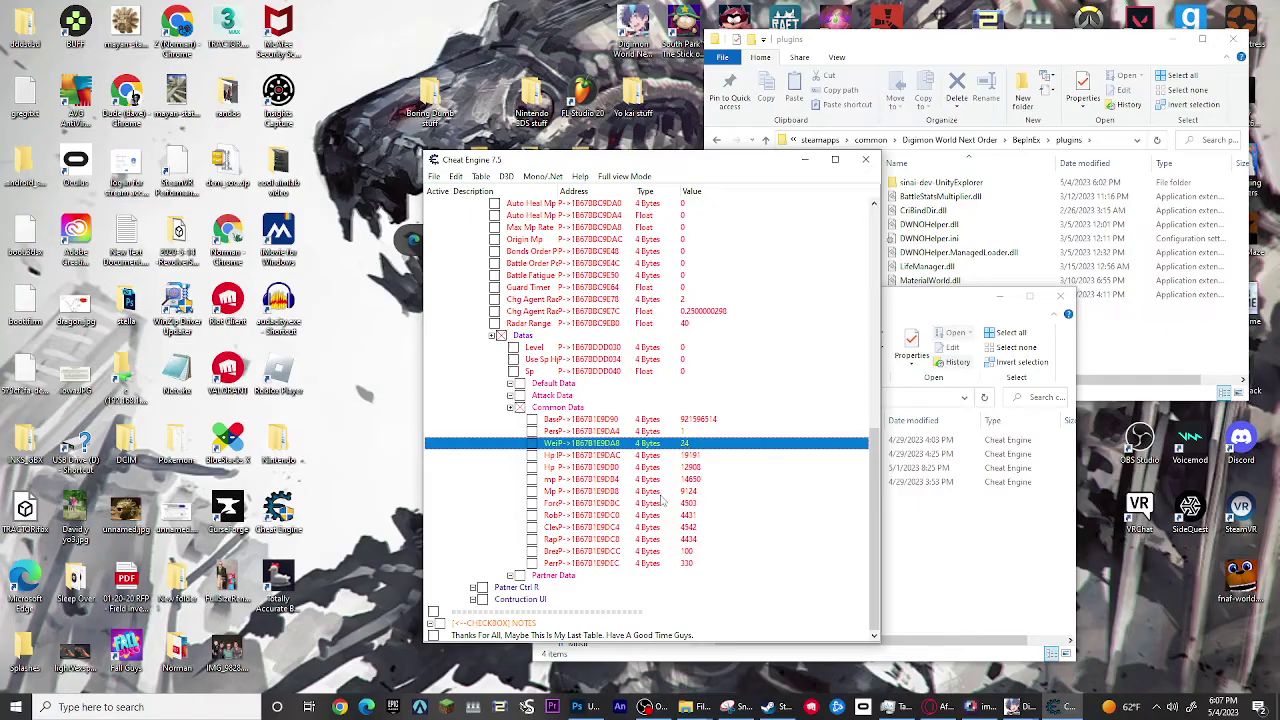
left_click(696, 492)
Set the L partner's STR, STA, WIS and SPD values in Common Data to 9999 together.
left_click(694, 505)
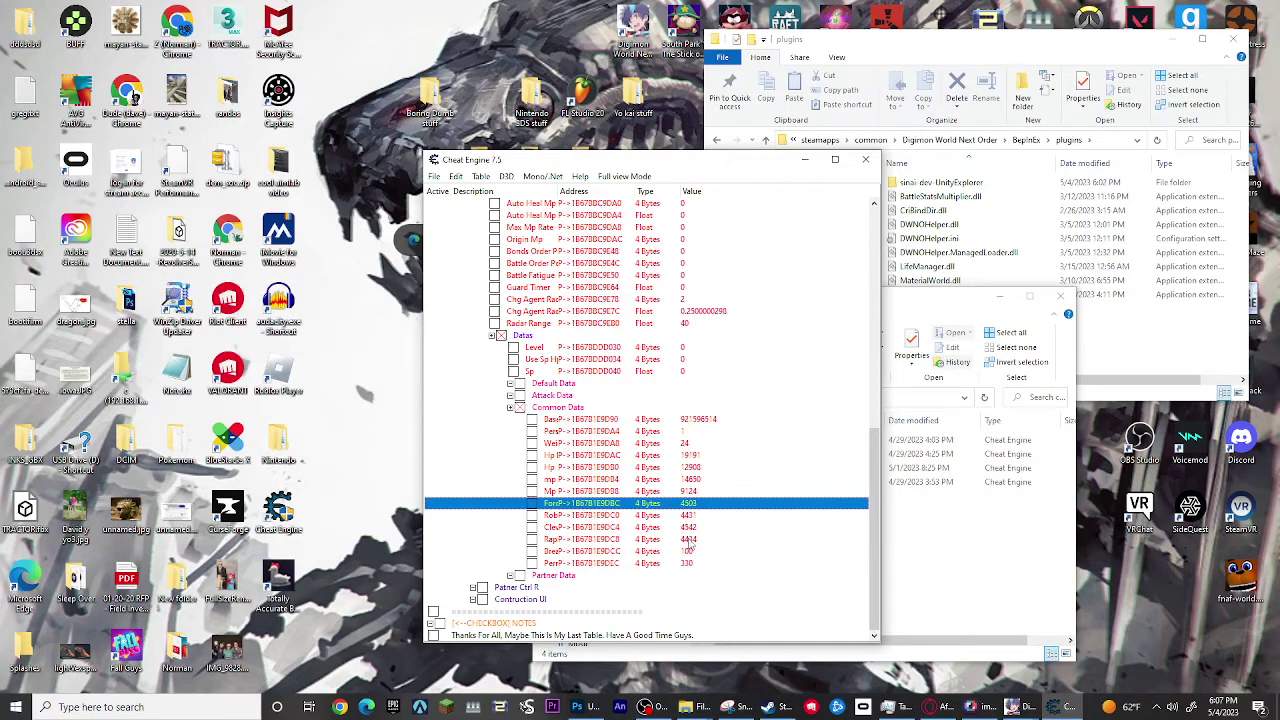
left_click(690, 540, "shift")
double_click(688, 540)
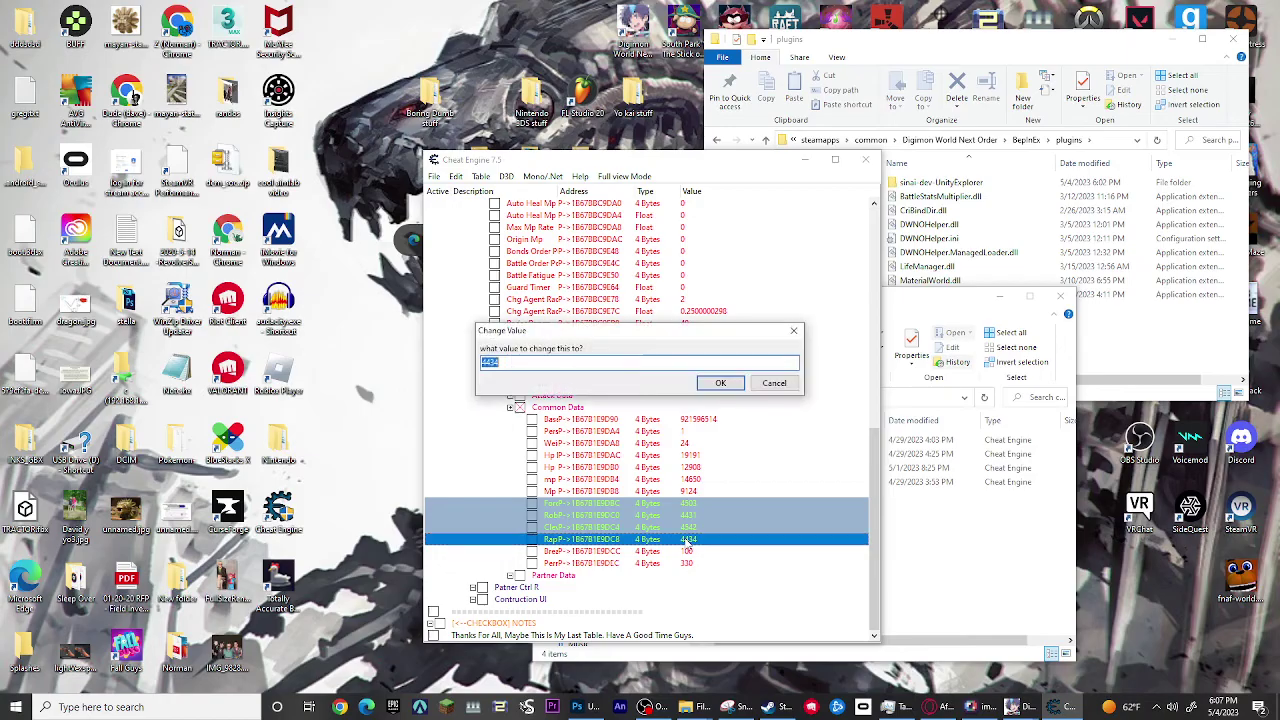
type("9999")
left_click(720, 383)
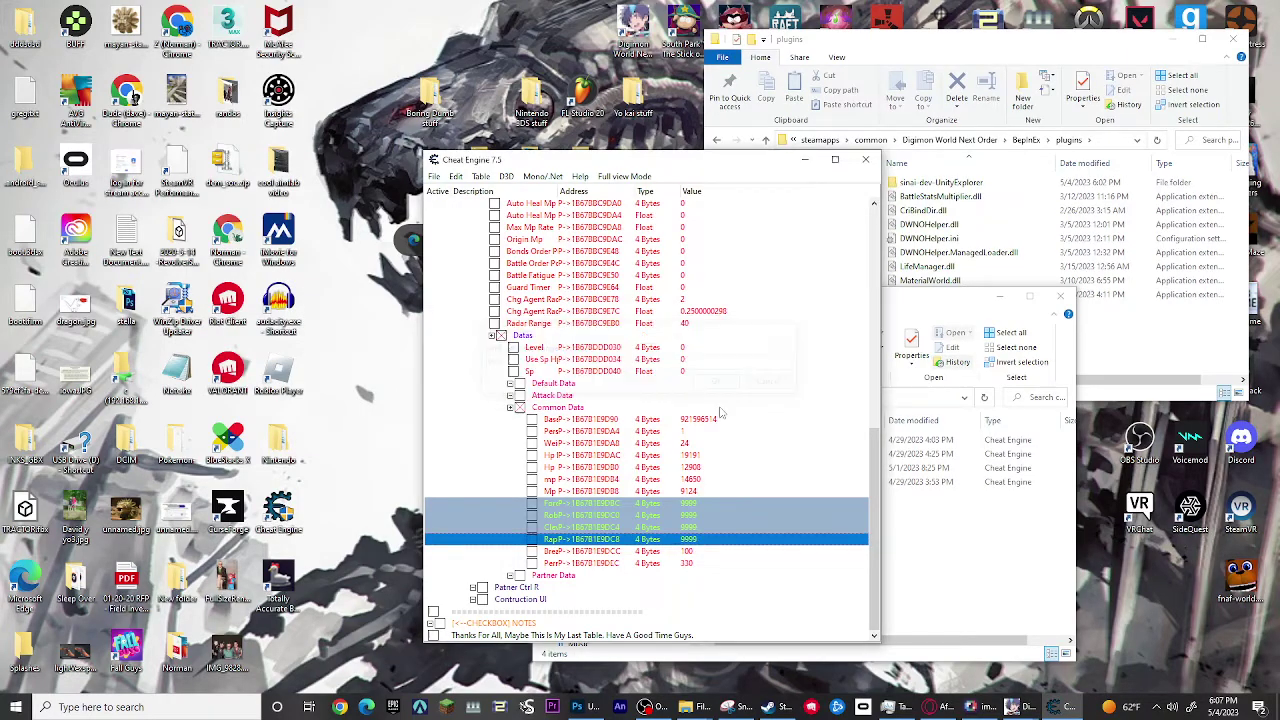
Set the L partner's current and maximum HP and MP values in Common Data to 99999 together.
left_click(690, 492)
left_click(692, 456, "shift")
double_click(692, 456)
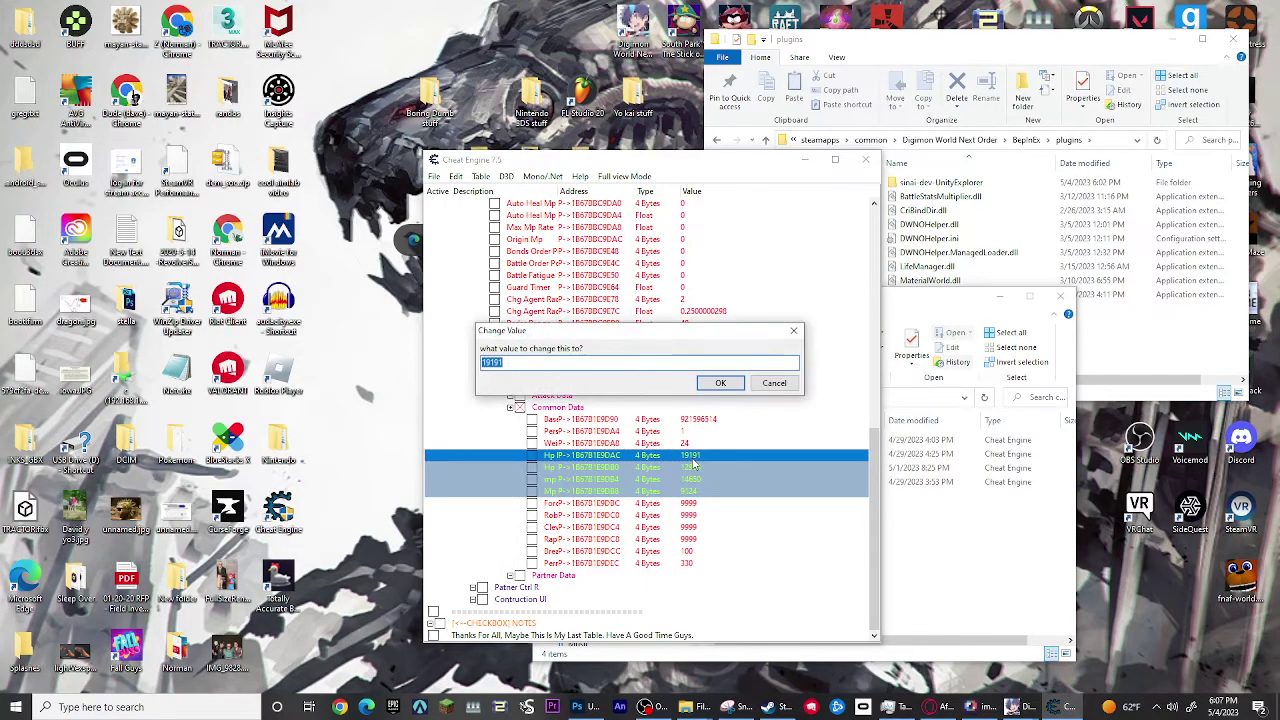
key("BackSpace")
left_click(716, 383)
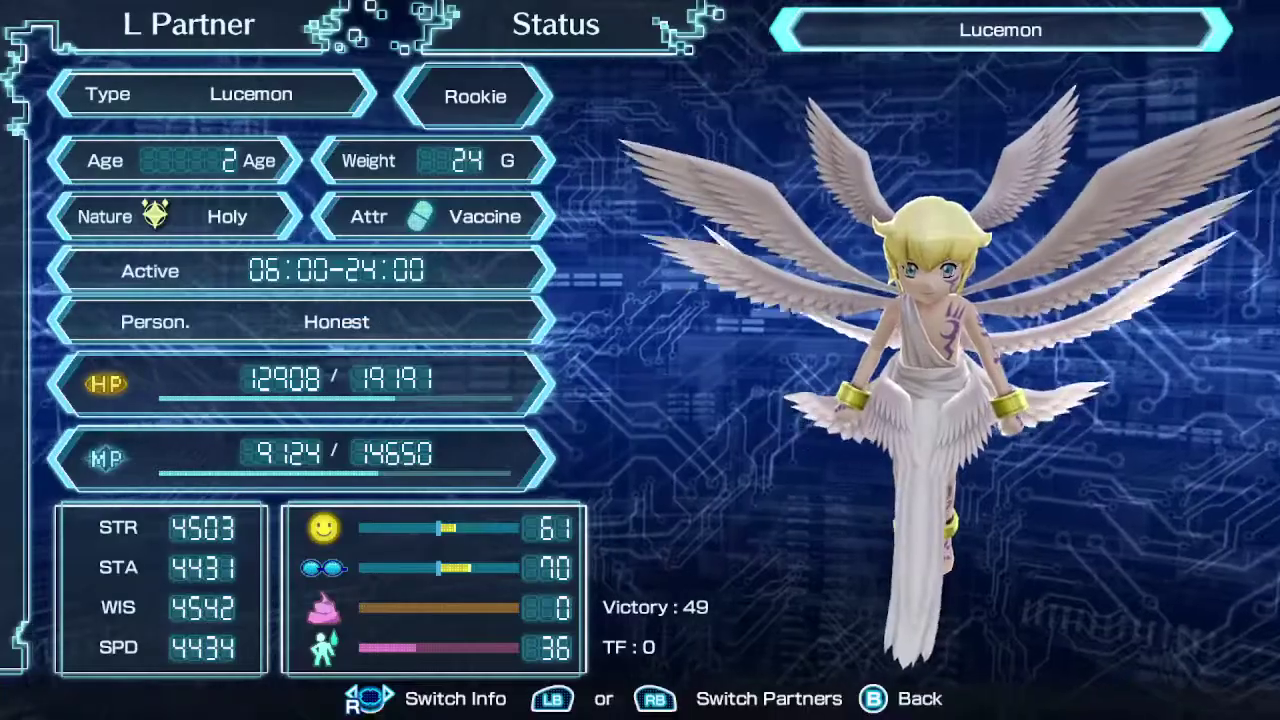
Reopen the L partner's Status page in the game to check the edited stats, and return to the Common Data values in Cheat Engine.
key("Escape")
key("Return")
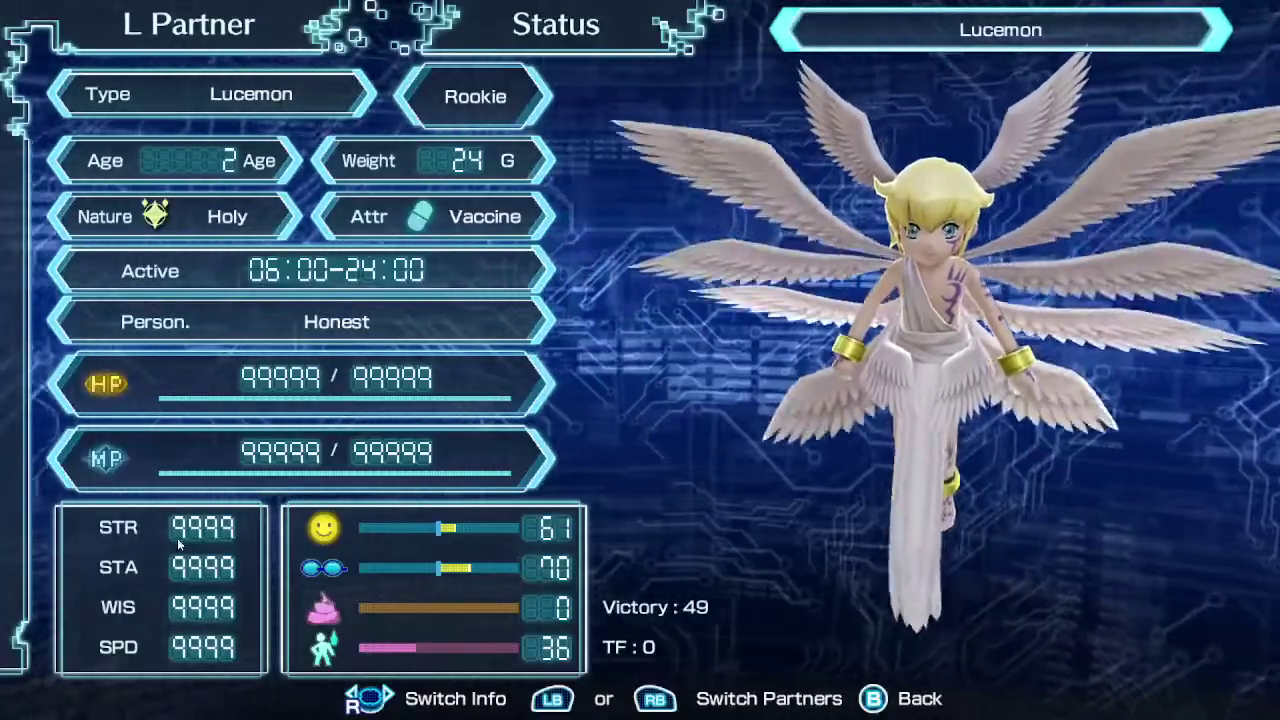
key("super")
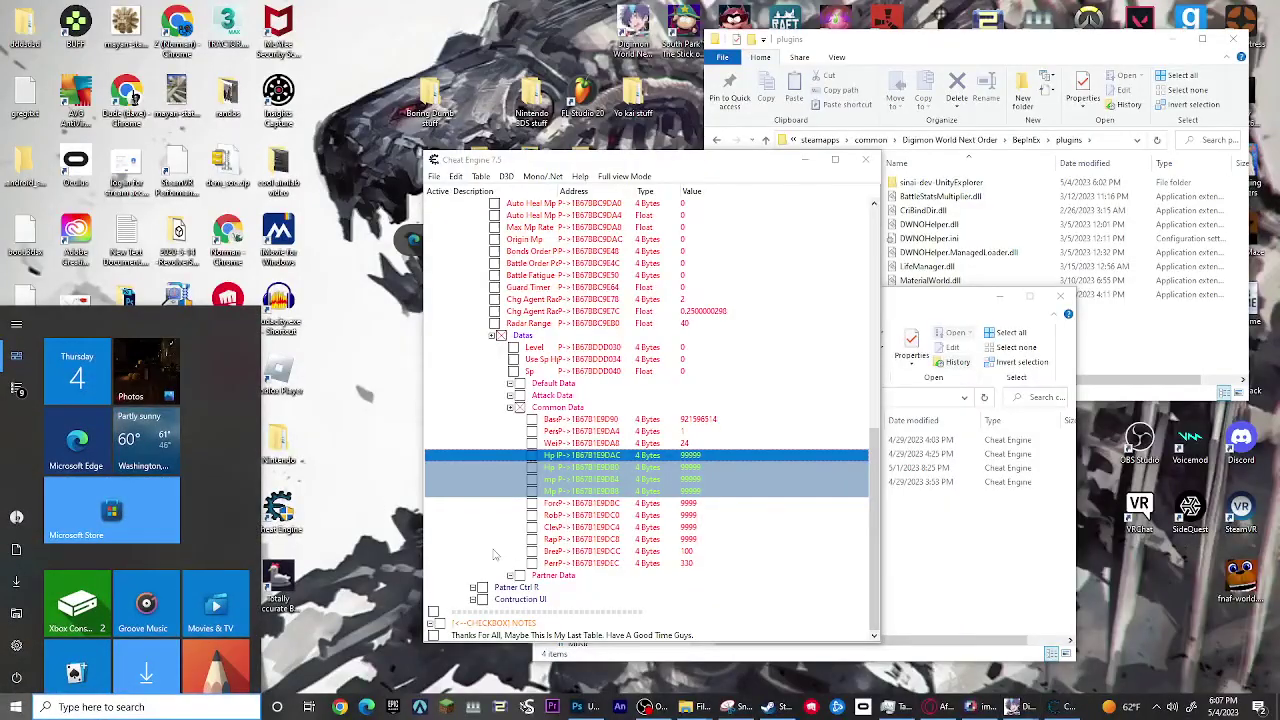
left_click(493, 553)
left_click(646, 504)
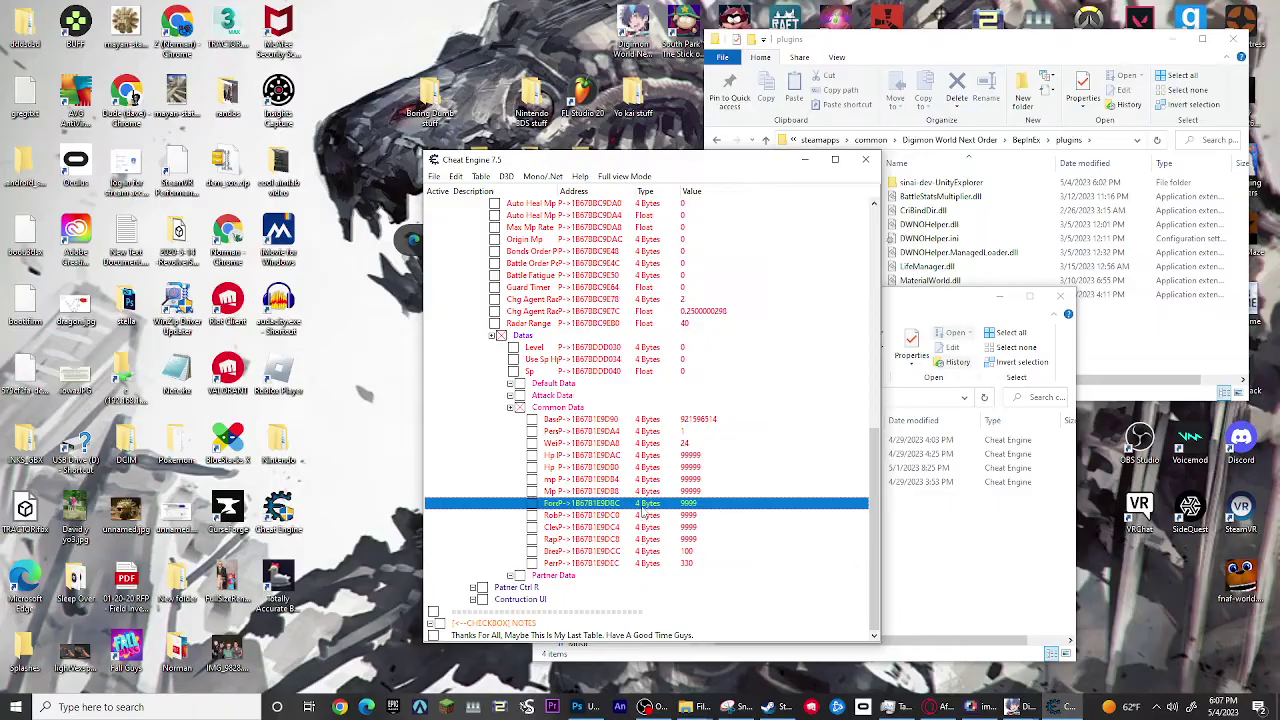
Expand the L partner's Partner Data and compare its values with the partner's Status page in the game.
left_click(517, 576)
scroll(540, 580, "down", 8)
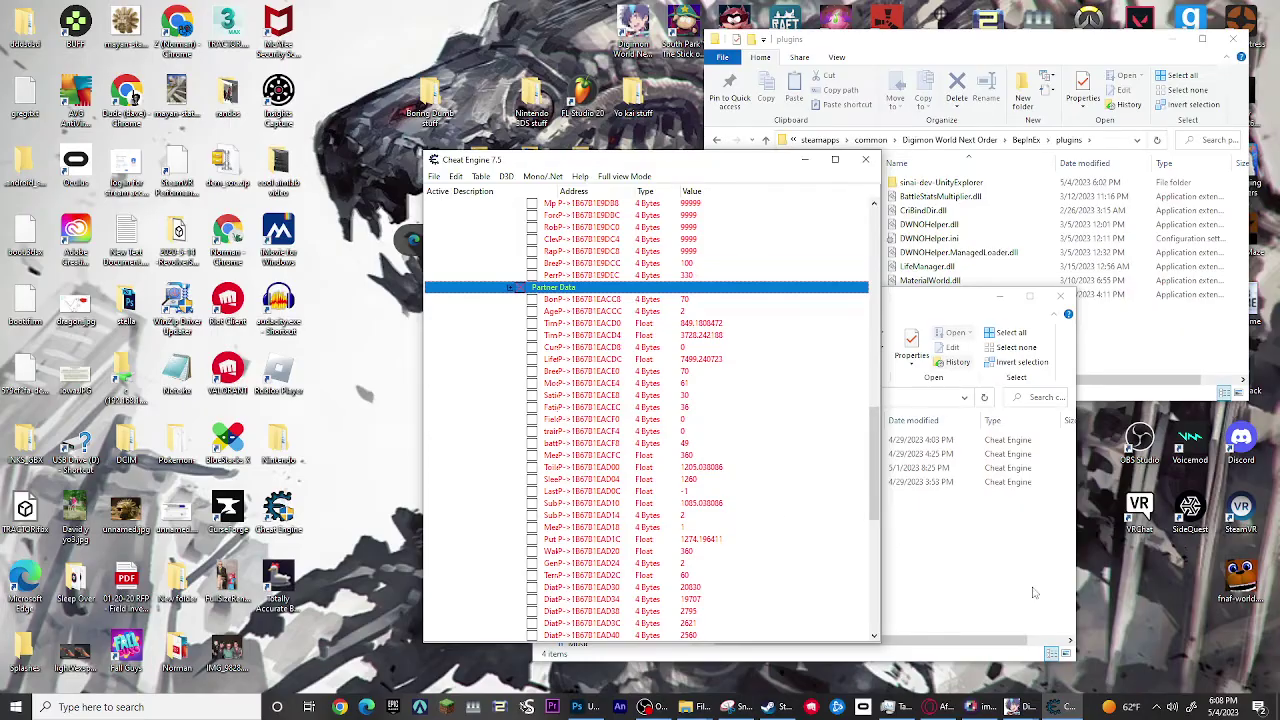
left_click(1045, 708)
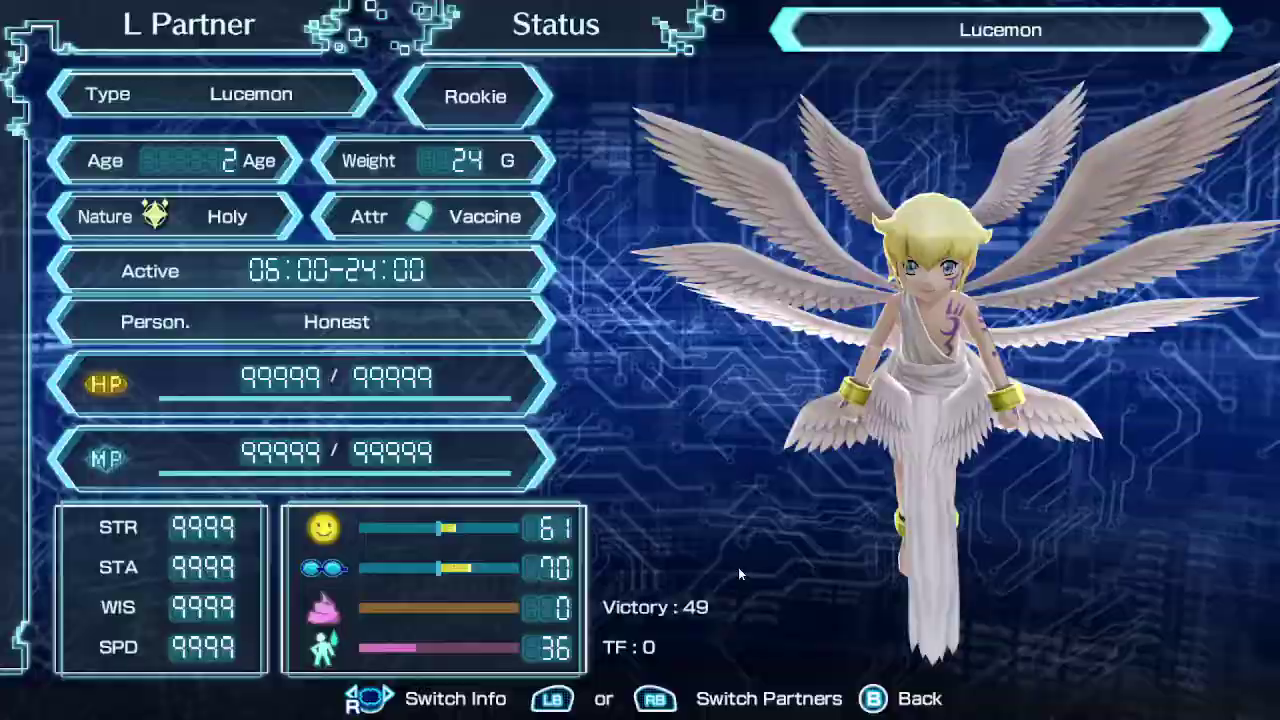
key("super")
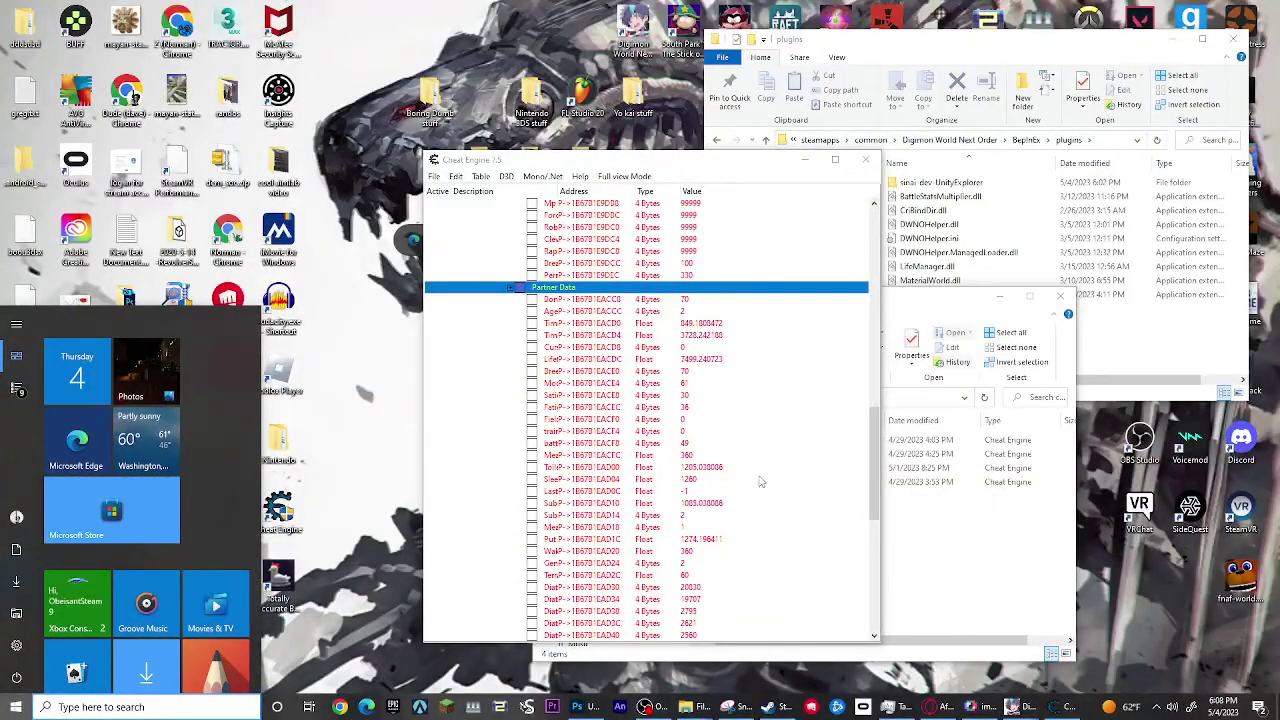
Set the L partner's battle victory value in Partner Data to 99.
scroll(675, 330, "up", 3)
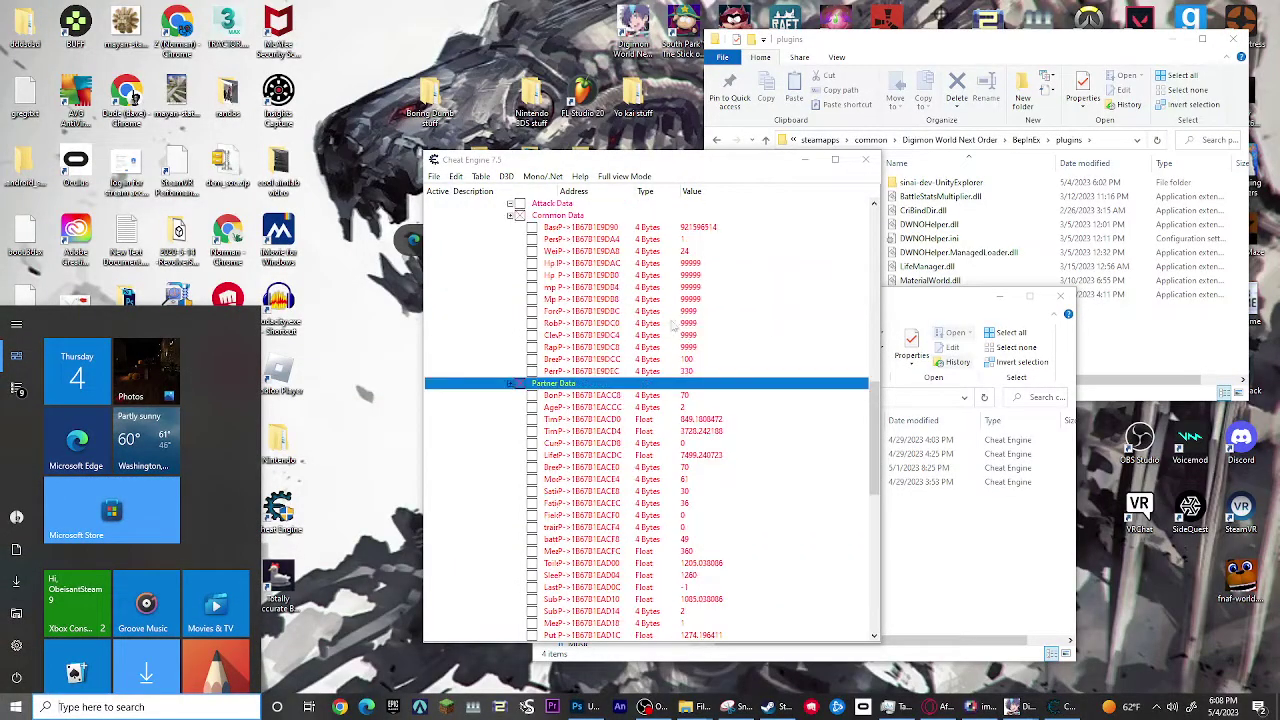
left_click(690, 540)
double_click(688, 543)
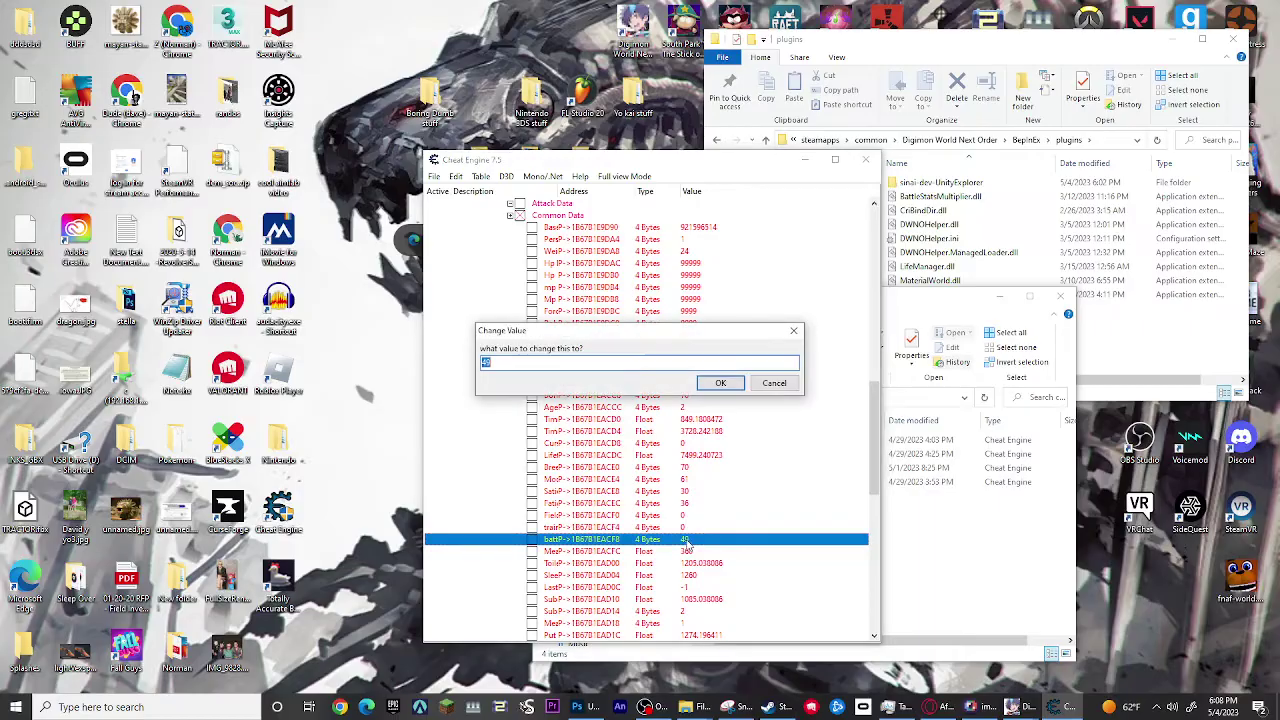
type("99")
left_click(720, 384)
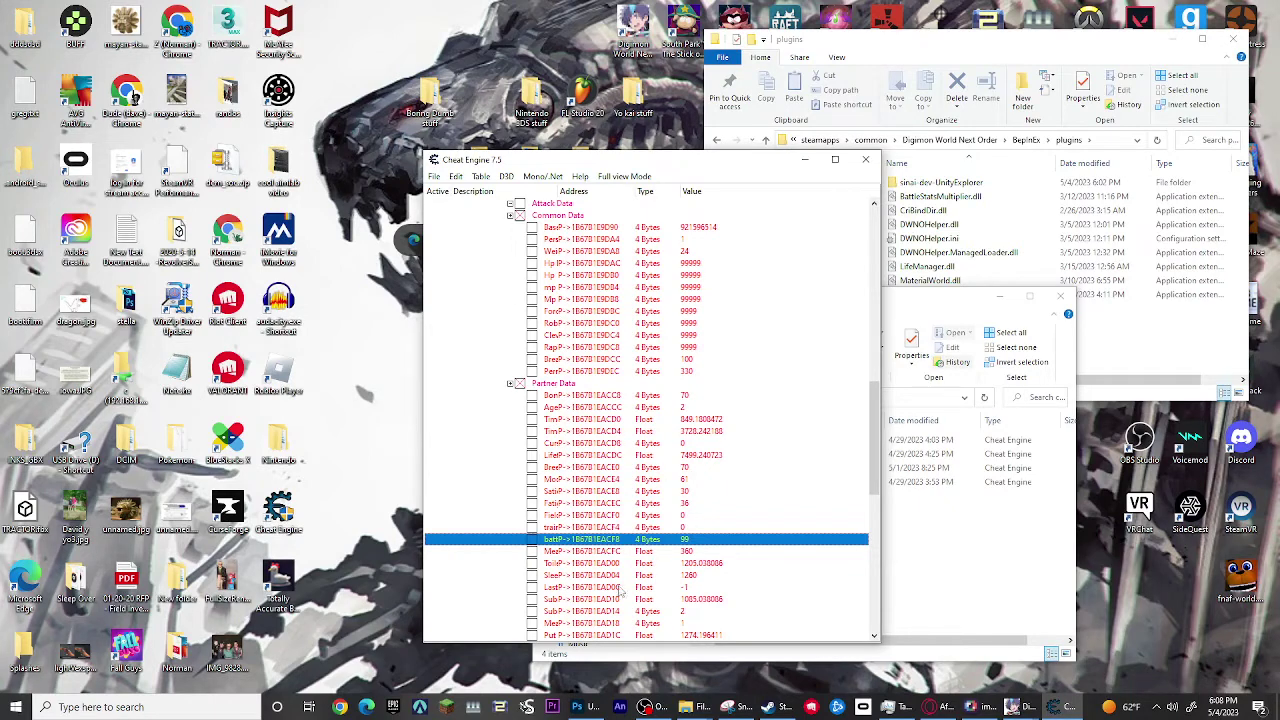
Check the victory count on the L partner's Status page in the game and compare the page with the Partner Data values.
mouse_move(1013, 700)
left_click(1066, 665)
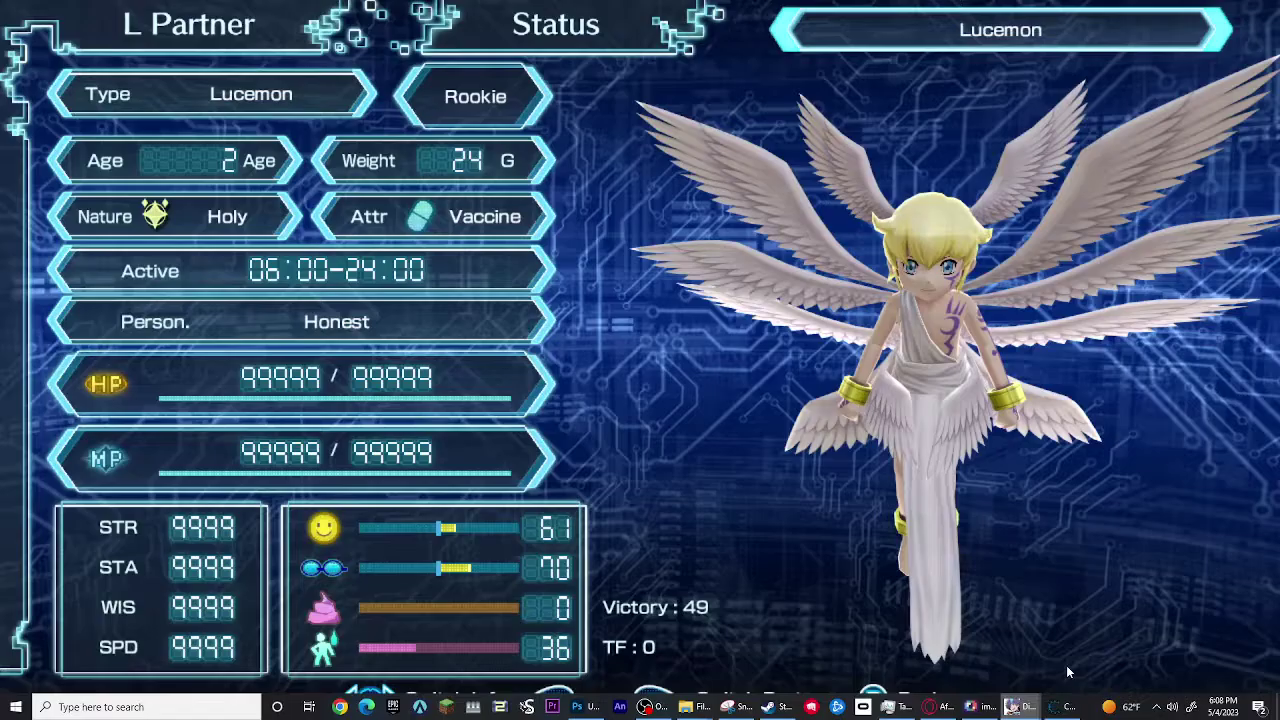
key("Return")
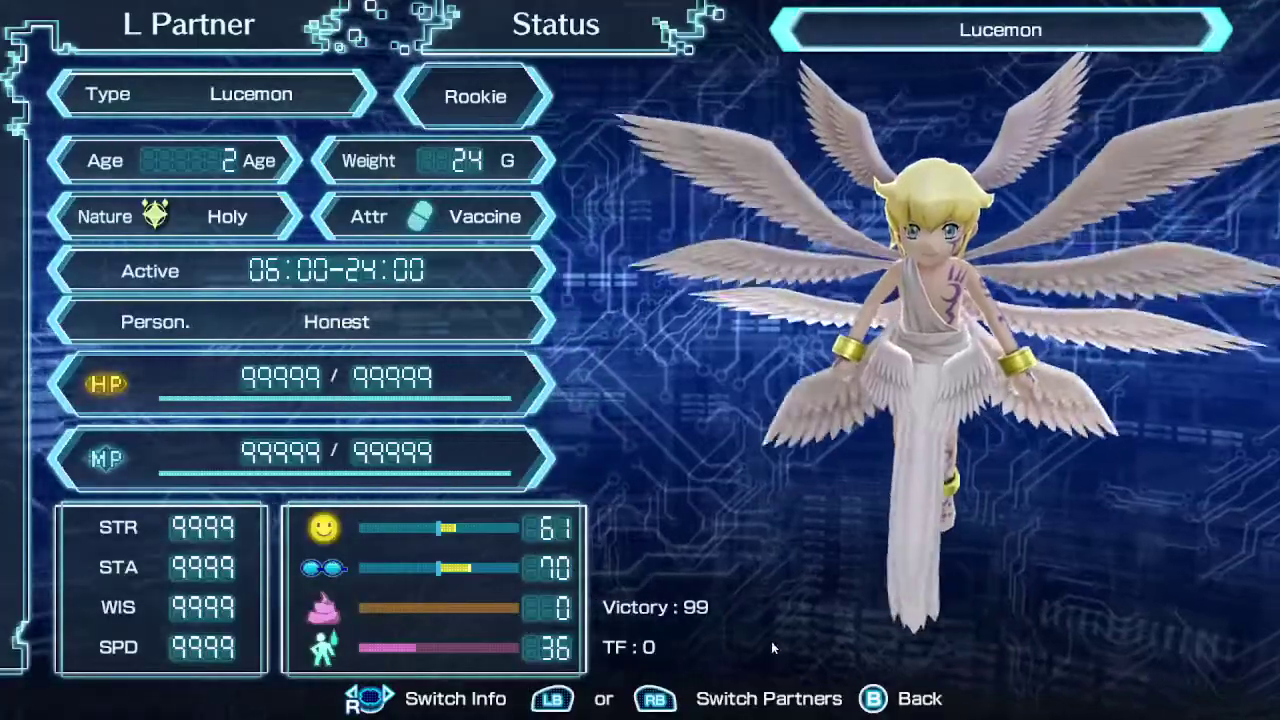
key("super")
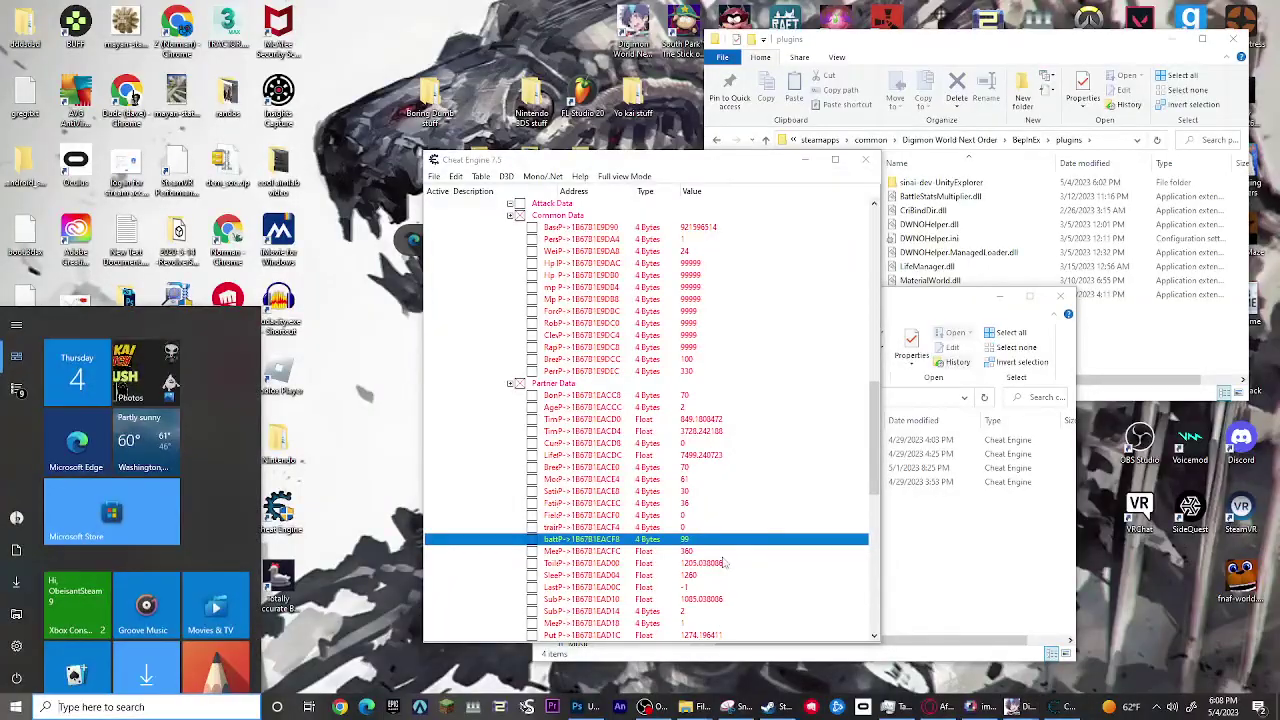
scroll(662, 540, "down", 5)
scroll(662, 540, "up", 8)
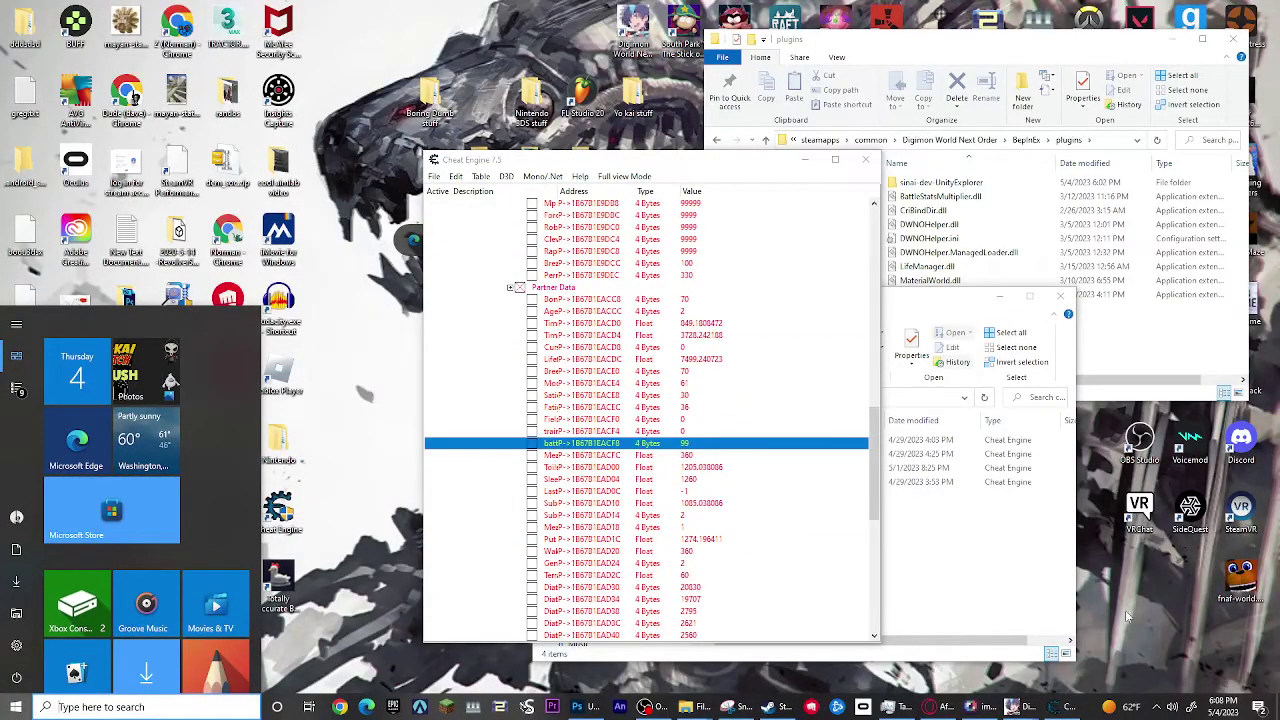
mouse_move(1013, 706)
left_click(1063, 678)
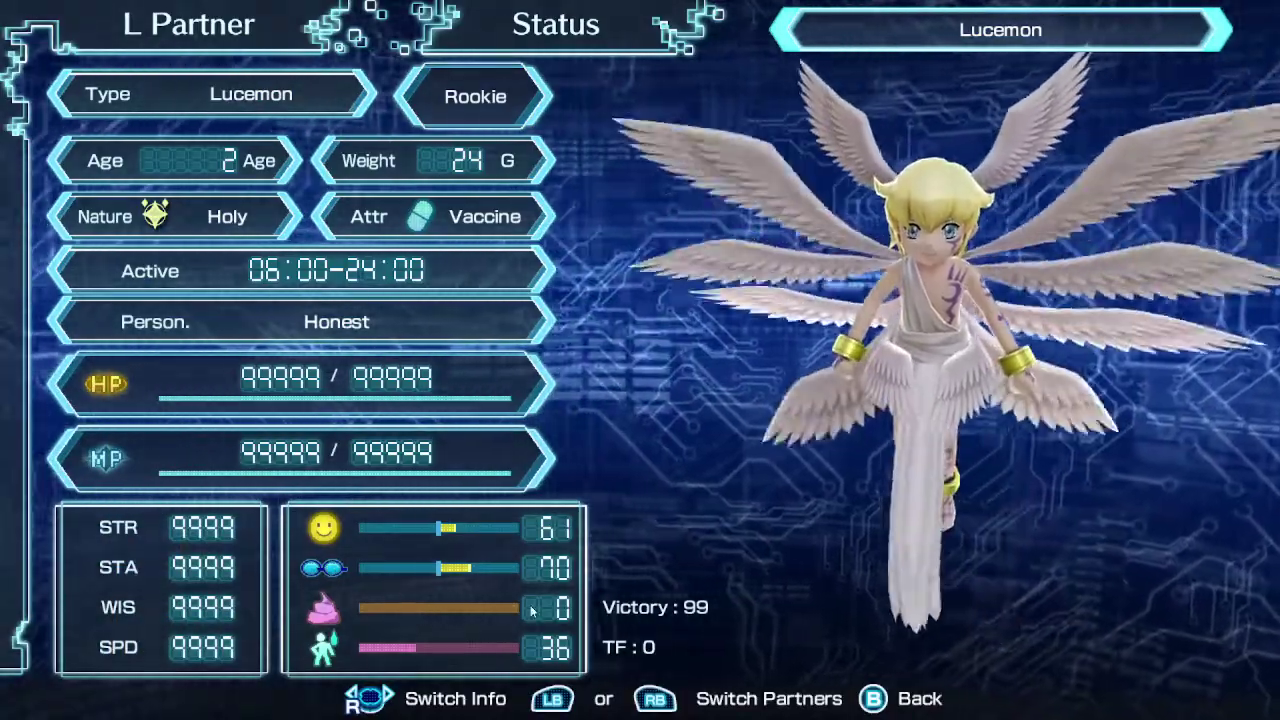
key("alt+Tab")
key("super")
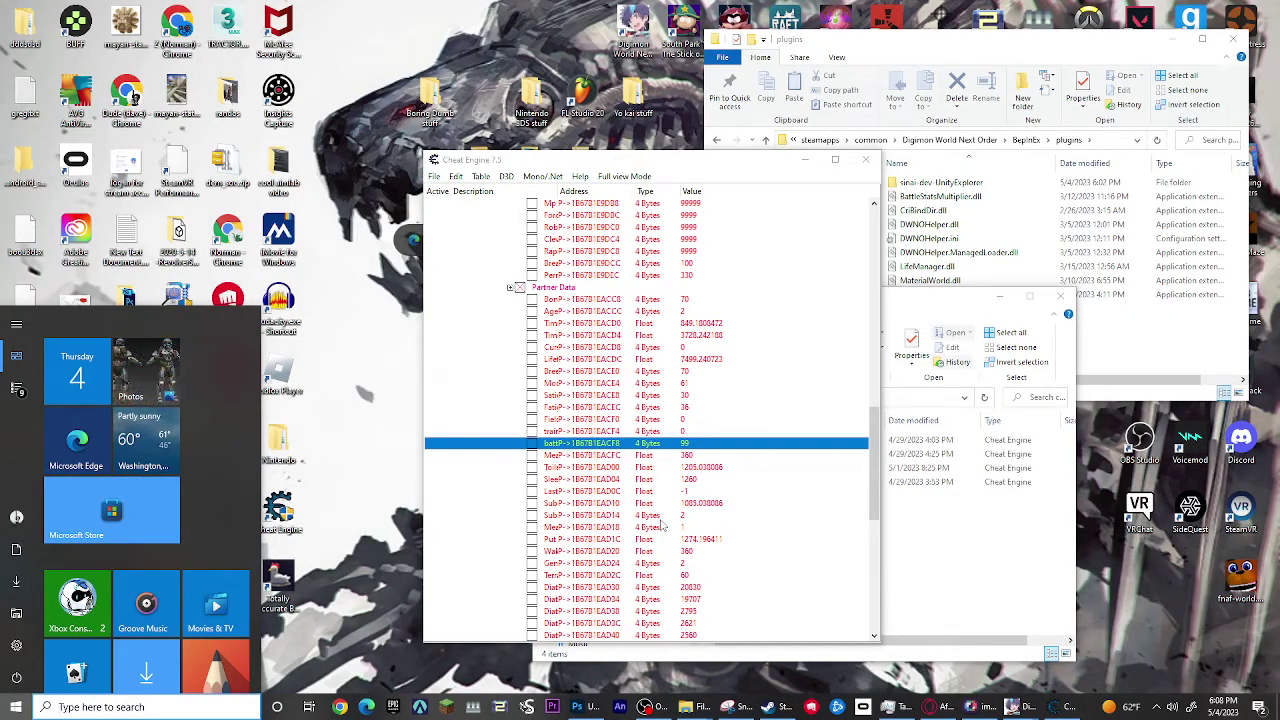
Collapse the L partner's data groups, and deactivate the Main Game Manager script and pointer group.
left_click(512, 287)
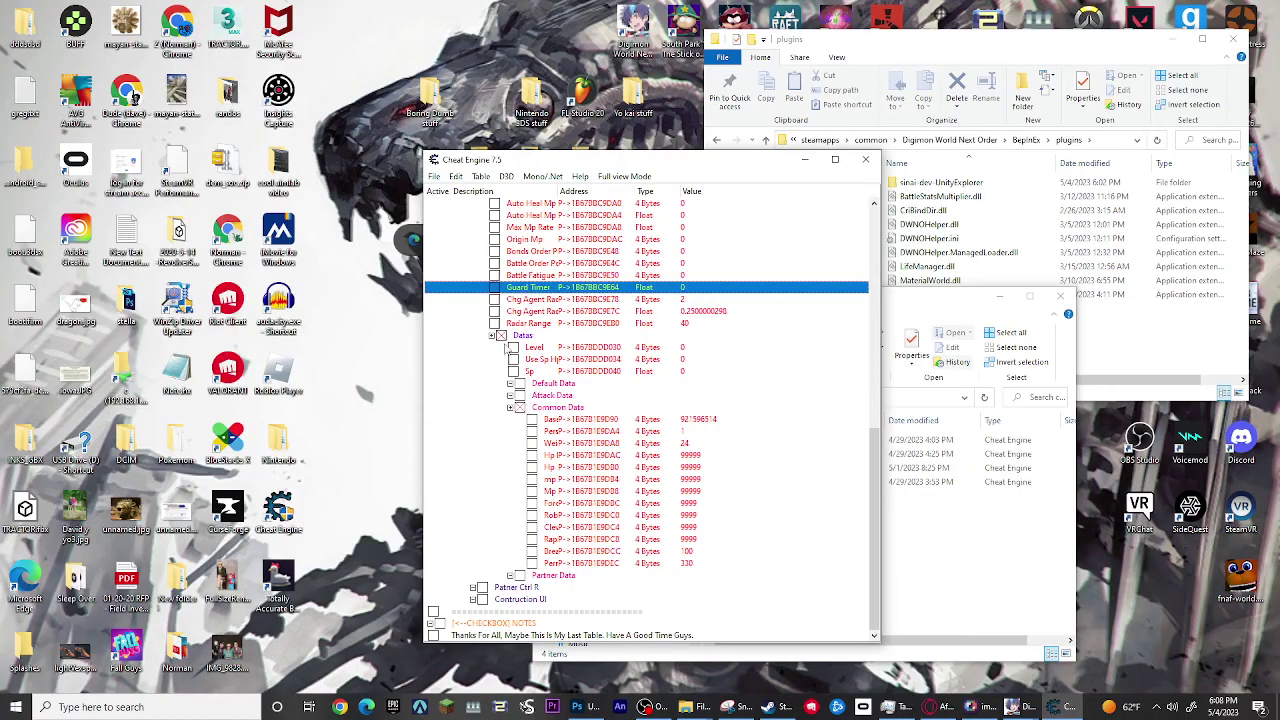
left_click(518, 405)
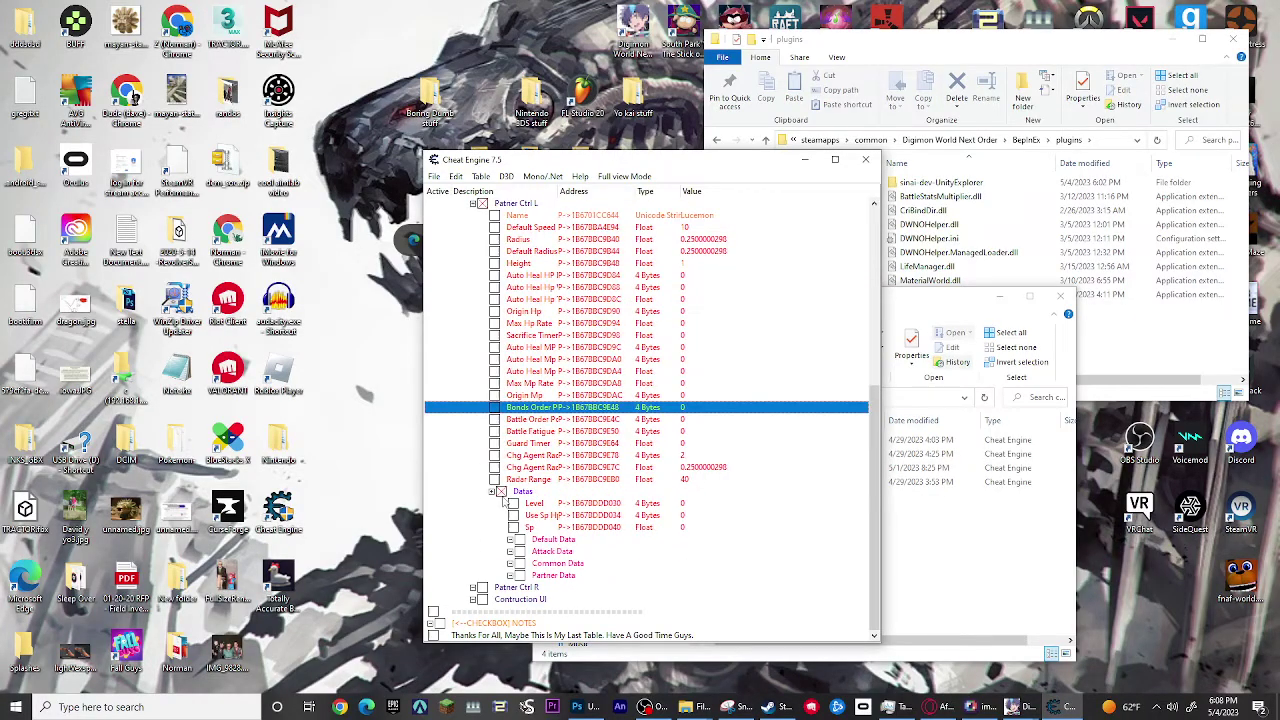
left_click(493, 492)
left_click(482, 287)
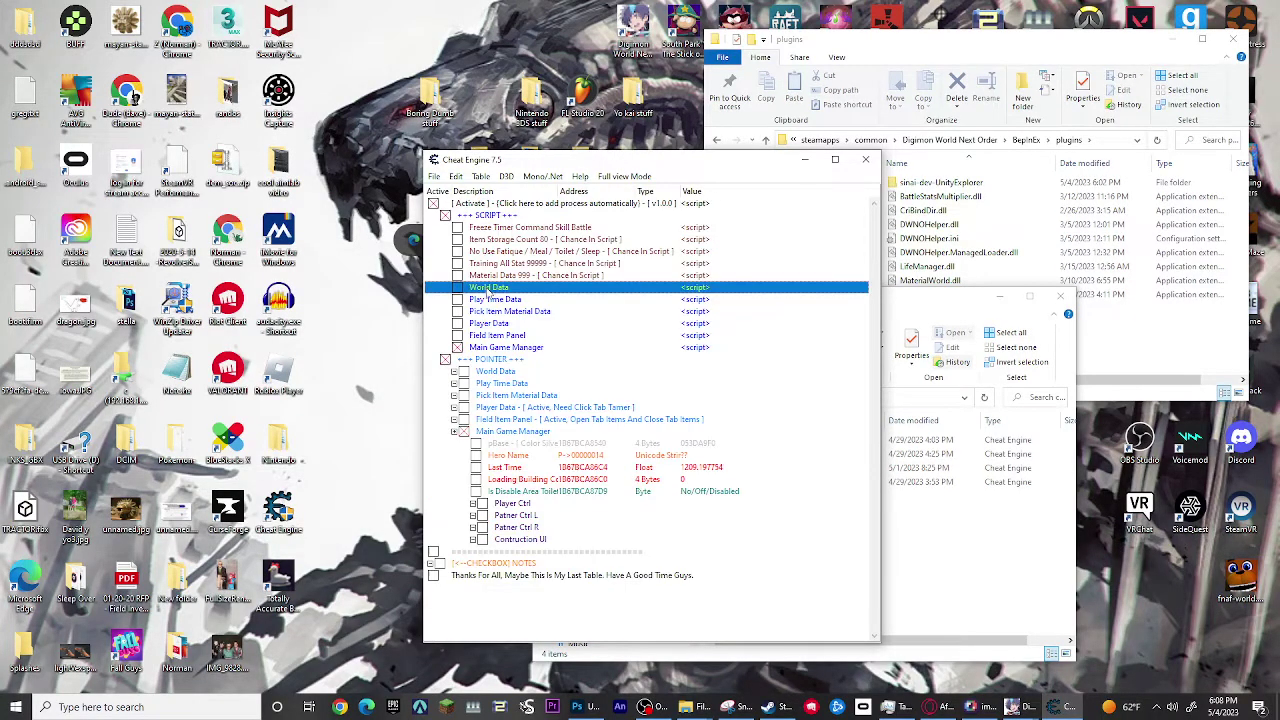
left_click(457, 347)
left_click(464, 431)
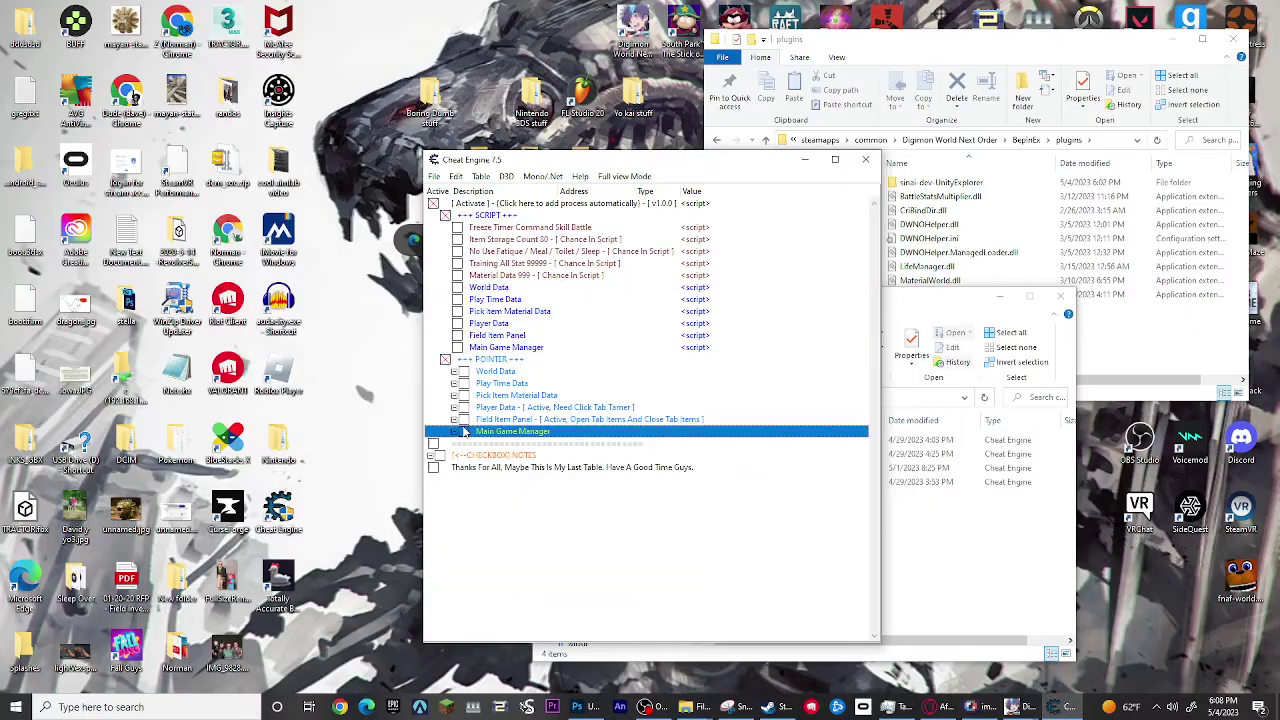
Activate the Player Data script and expand the Player Data pointer group.
left_click(465, 324)
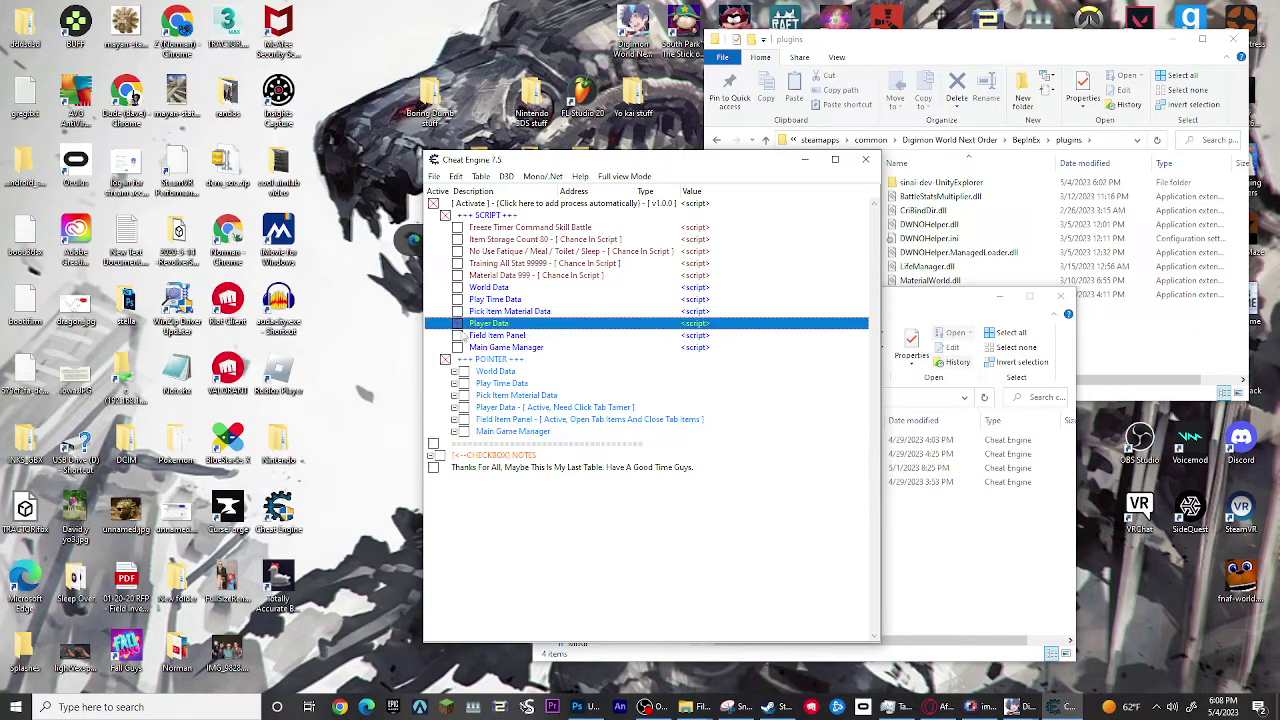
left_click(464, 408)
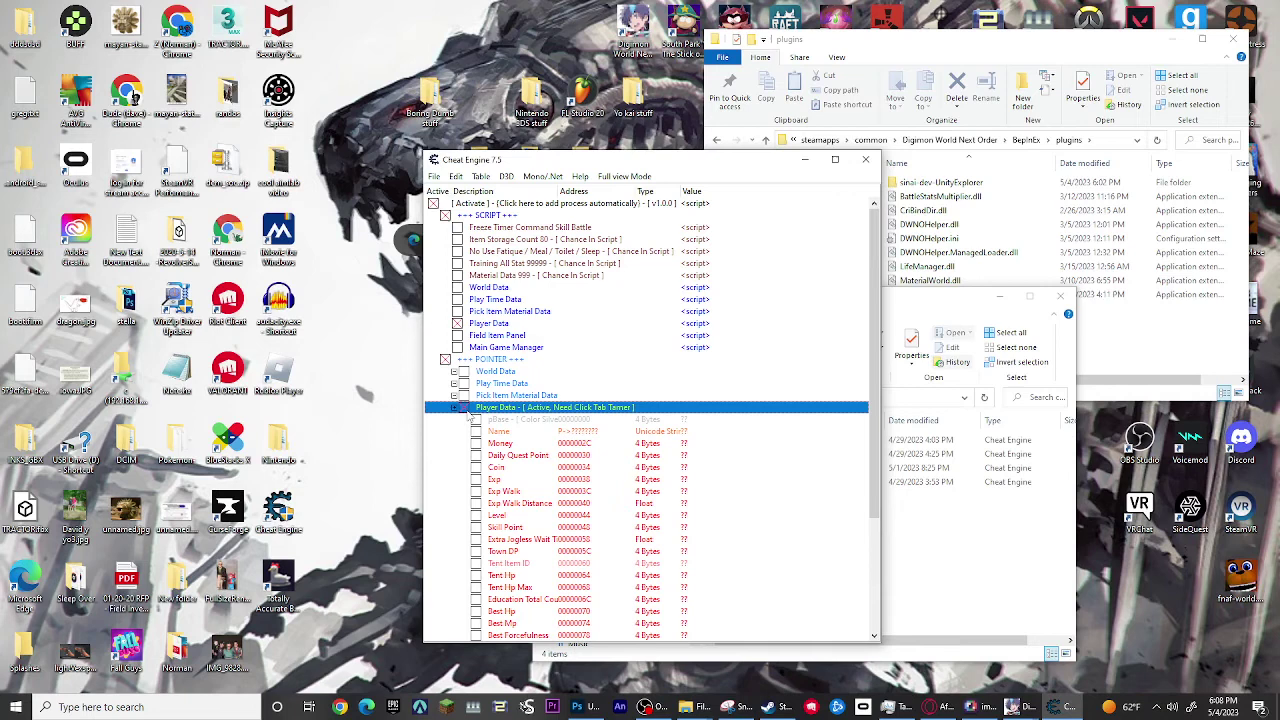
scroll(650, 450, "down", 3)
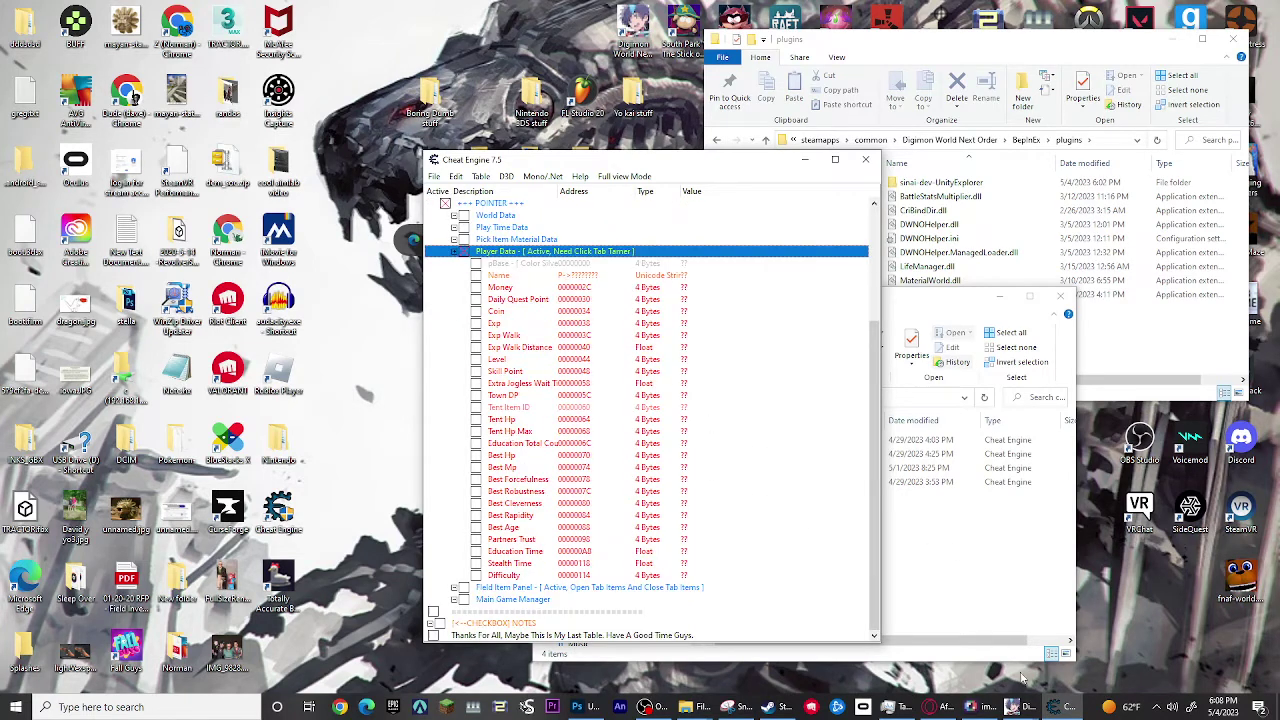
Open the Tamer page from the game's Digivice menu to load the player values, and return to Cheat Engine.
left_click(1053, 648)
key("Escape")
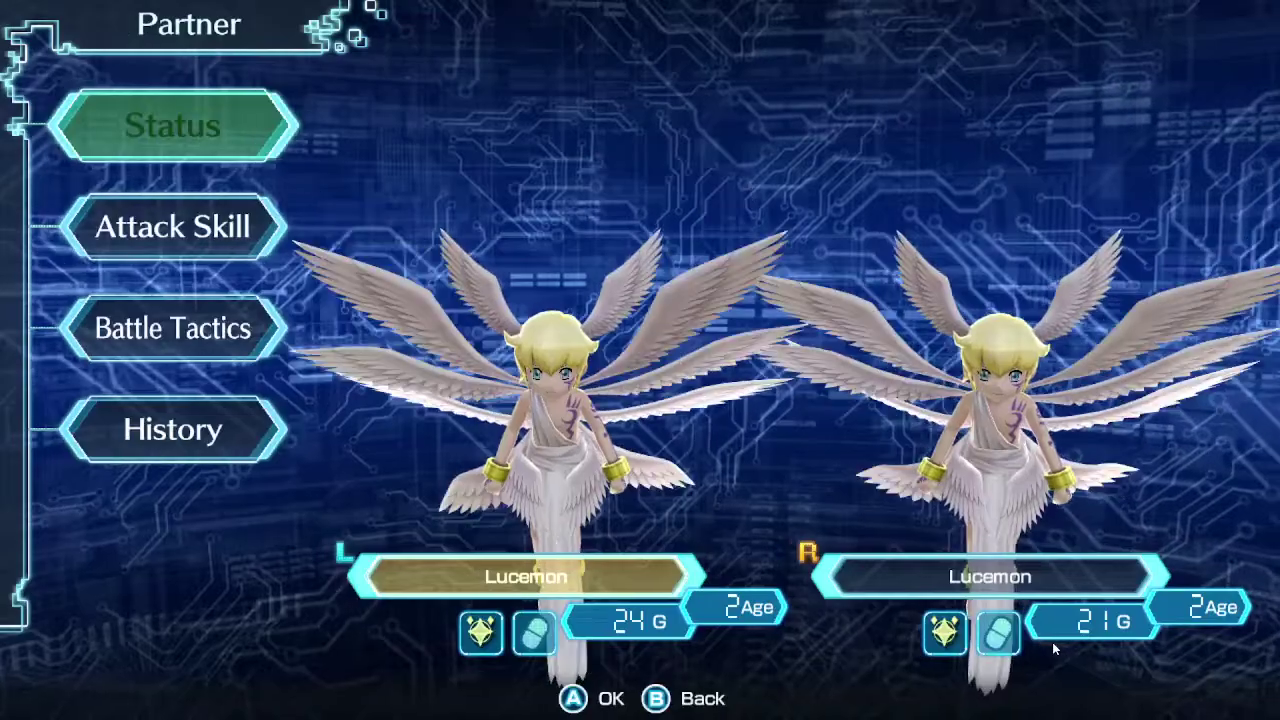
key("Escape")
key("Down")
key("Down")
key("Down")
key("Up")
key("Up")
key("Up")
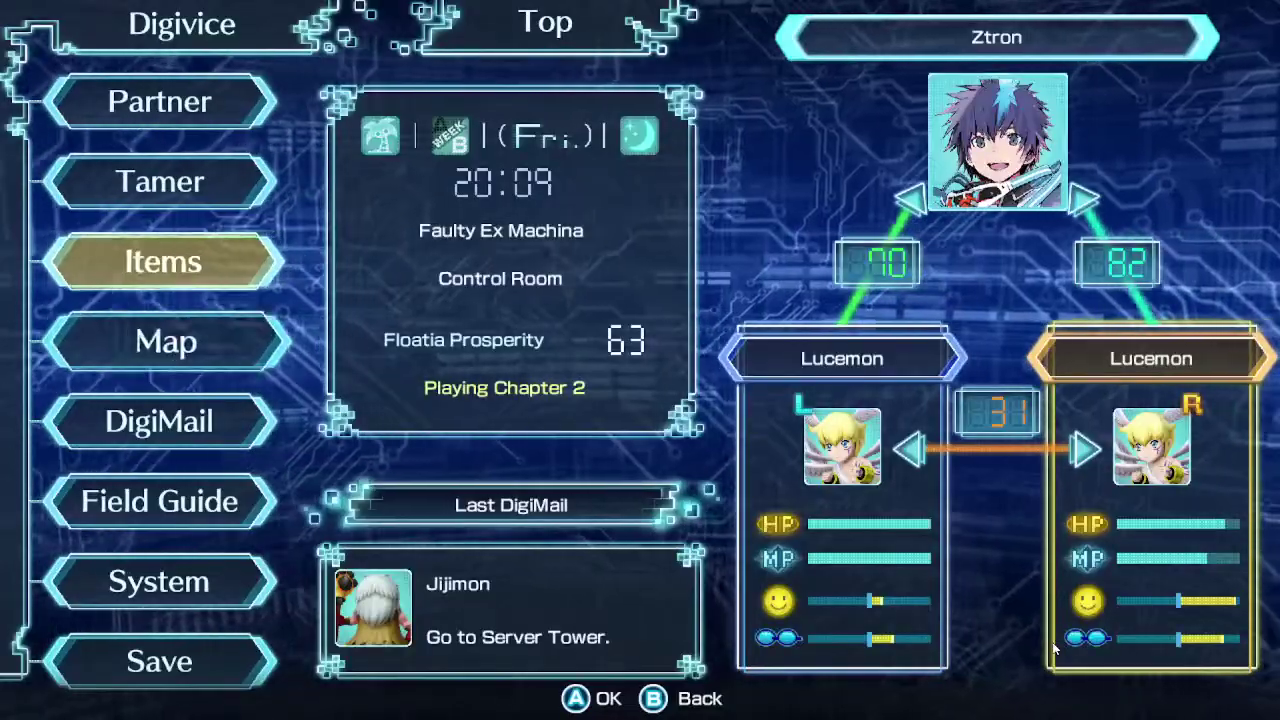
key("Down")
key("Down")
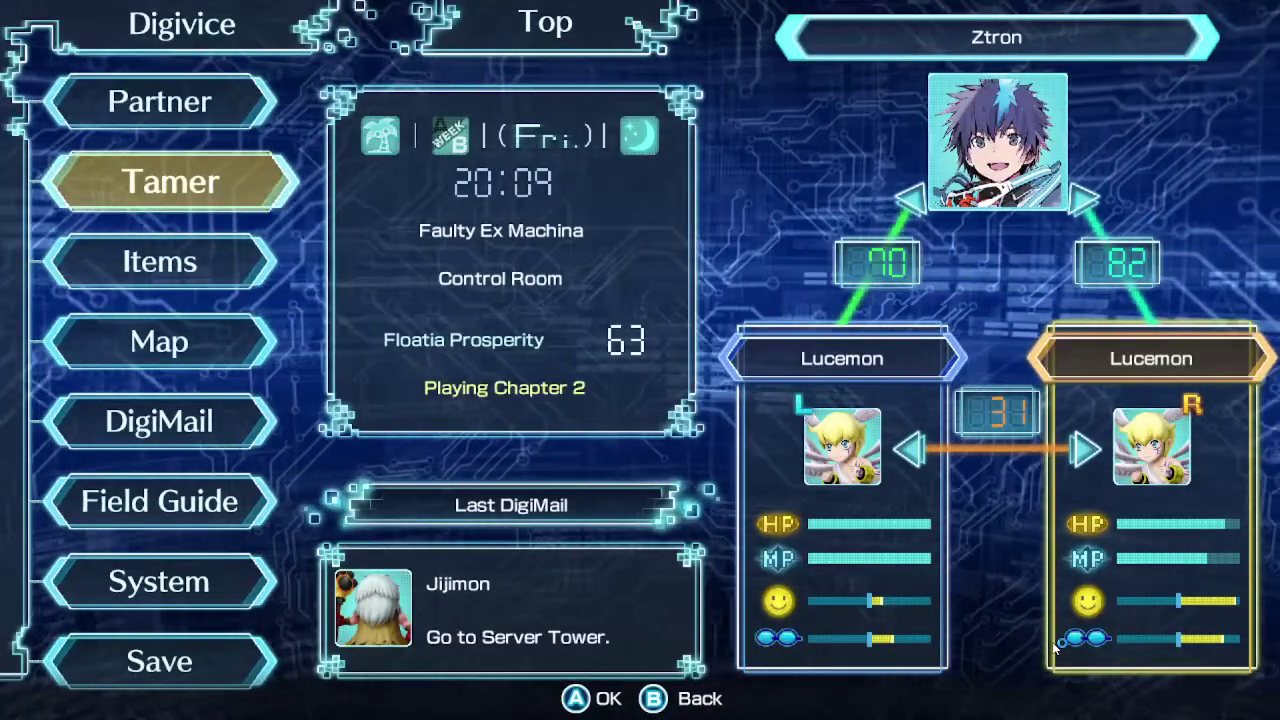
key("Up")
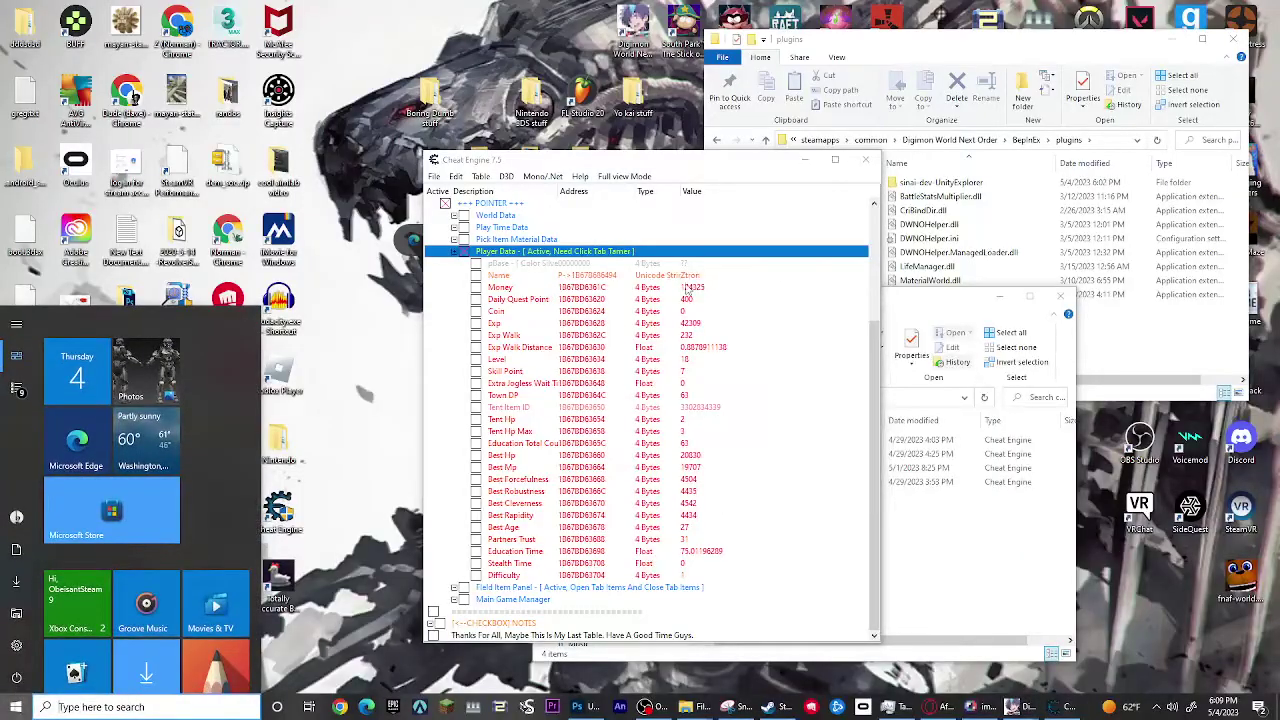
Change the player's Name in Player Data to a string of random letters and check it on the game's Tamer page.
double_click(668, 275)
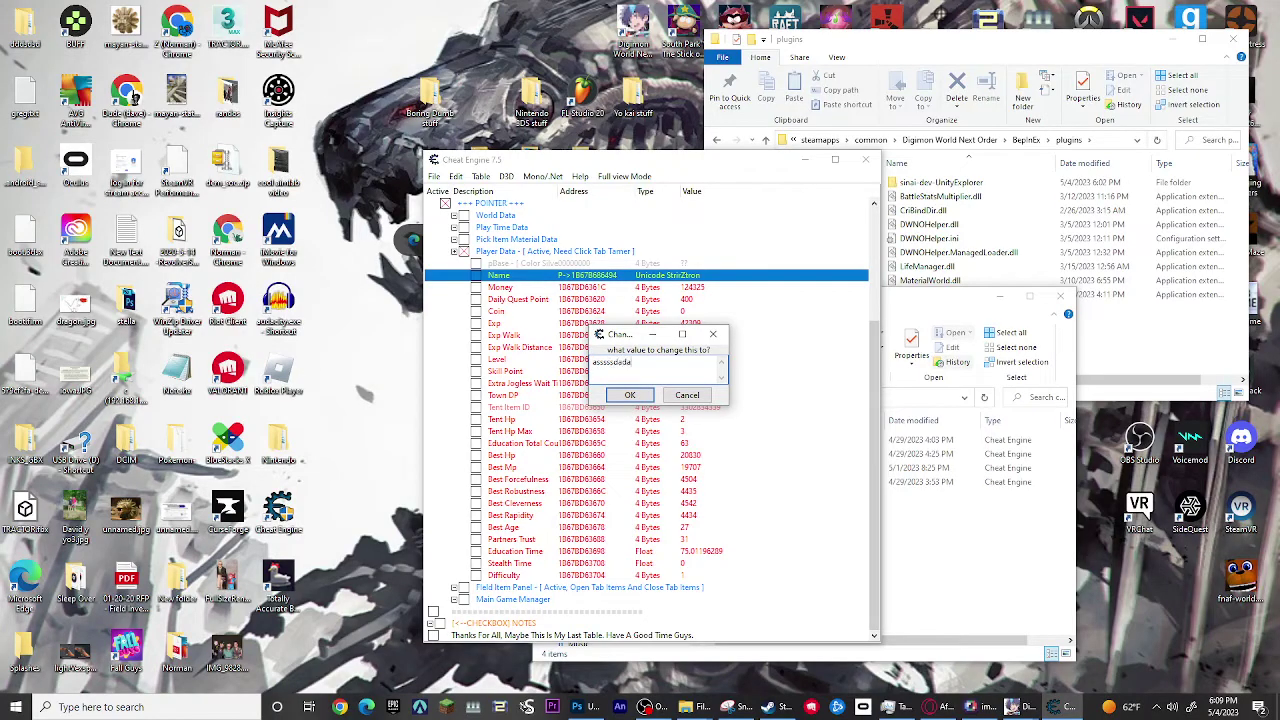
key("Return")
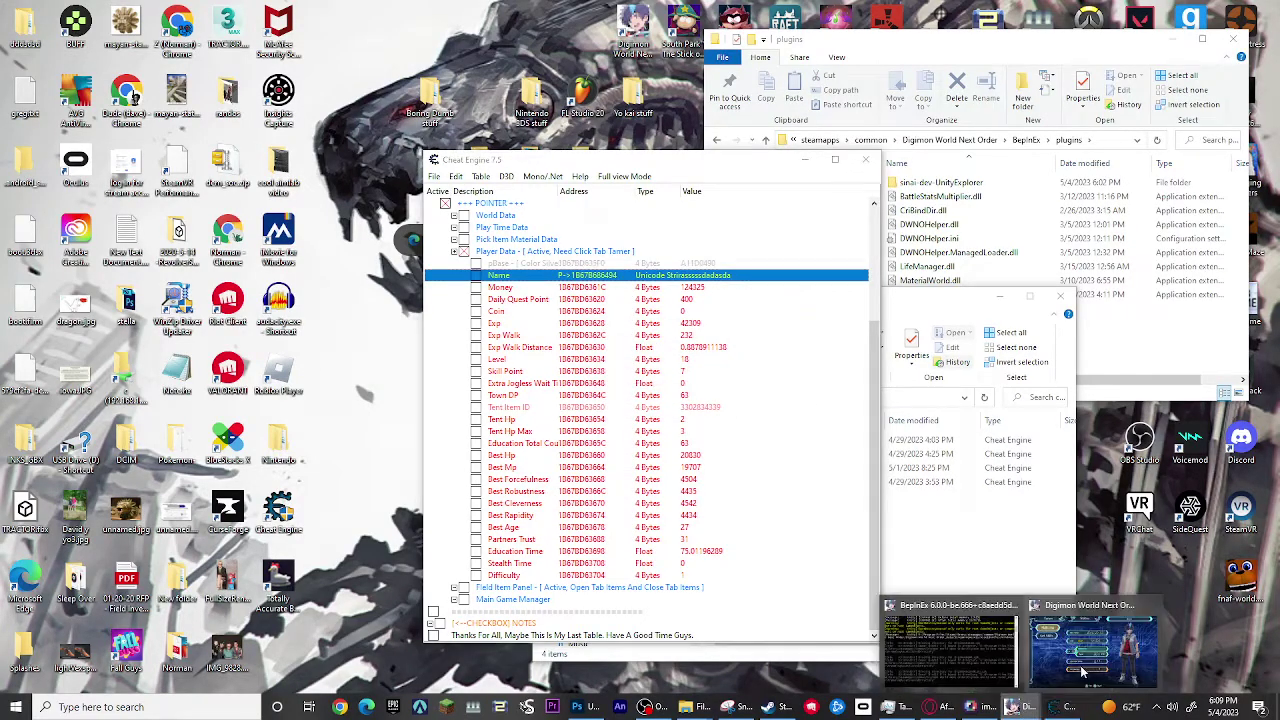
left_click(1012, 690)
key("Escape")
key("Return")
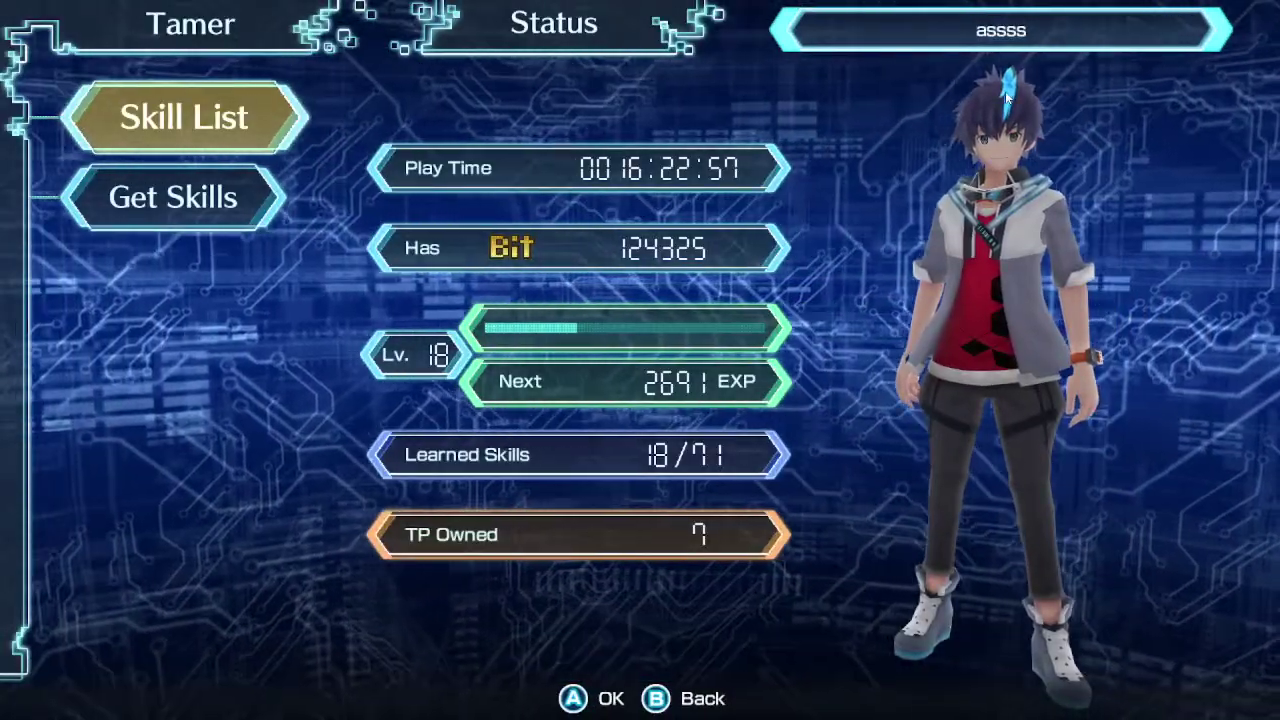
Return to Cheat Engine and examine the Player Data entries from Money down to Difficulty.
key("super")
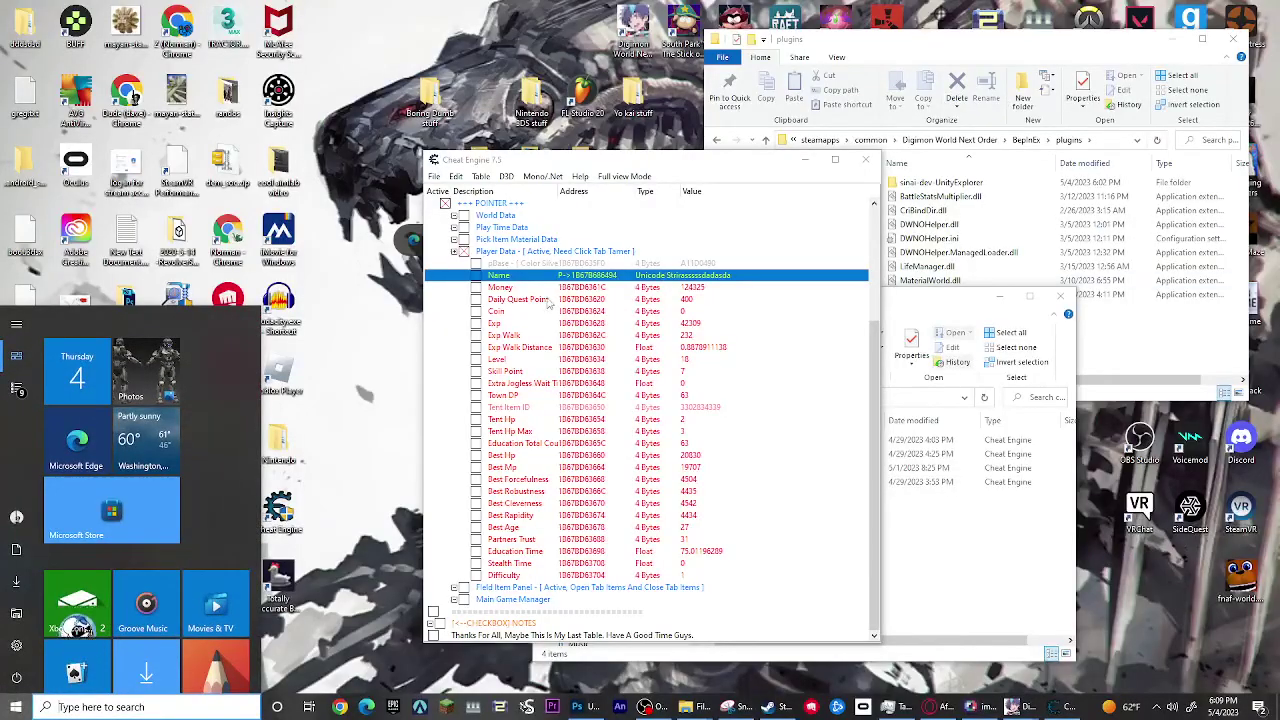
left_click(690, 292)
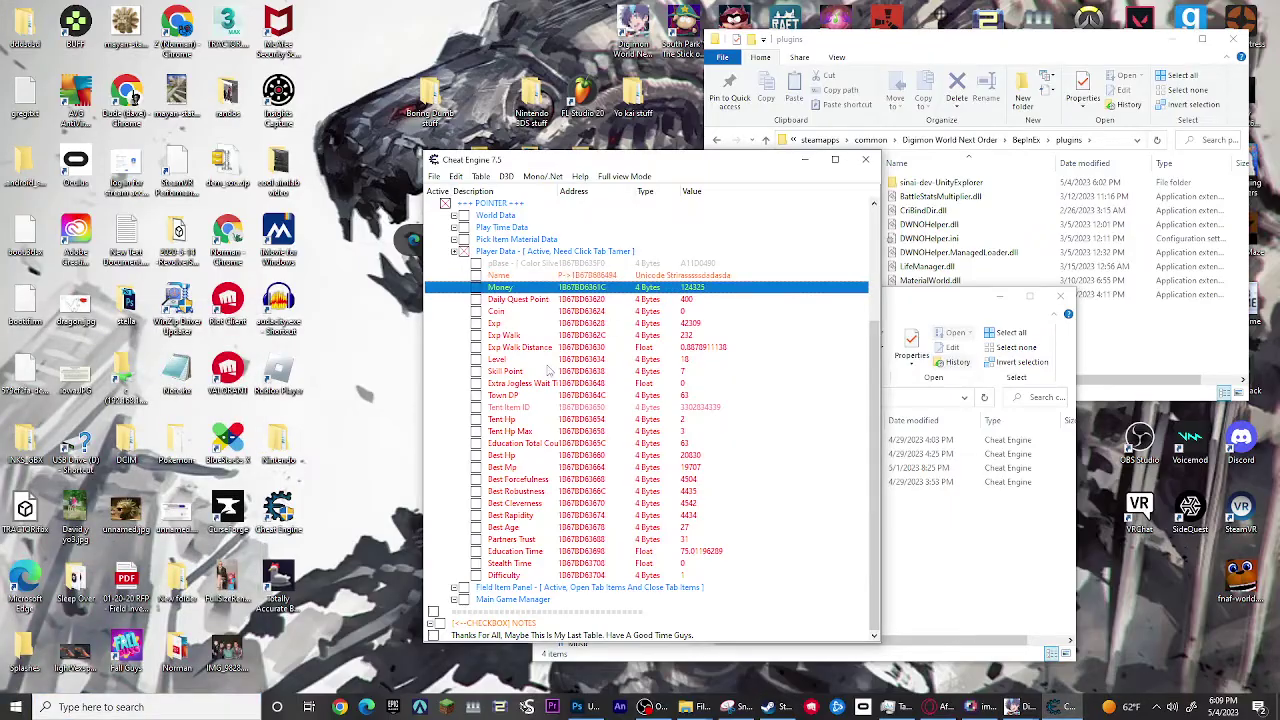
left_click(516, 575)
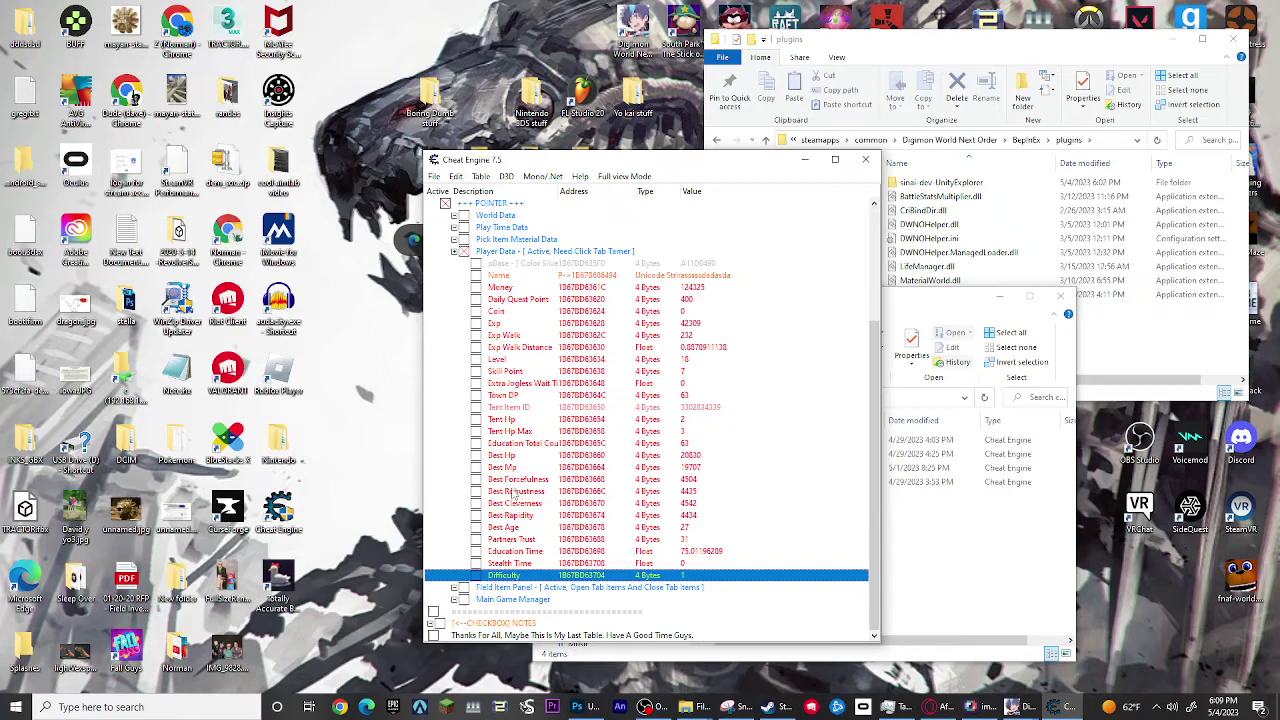
Collapse the Player Data pointer group, deactivate its script, and switch to Steam.
left_click(454, 251)
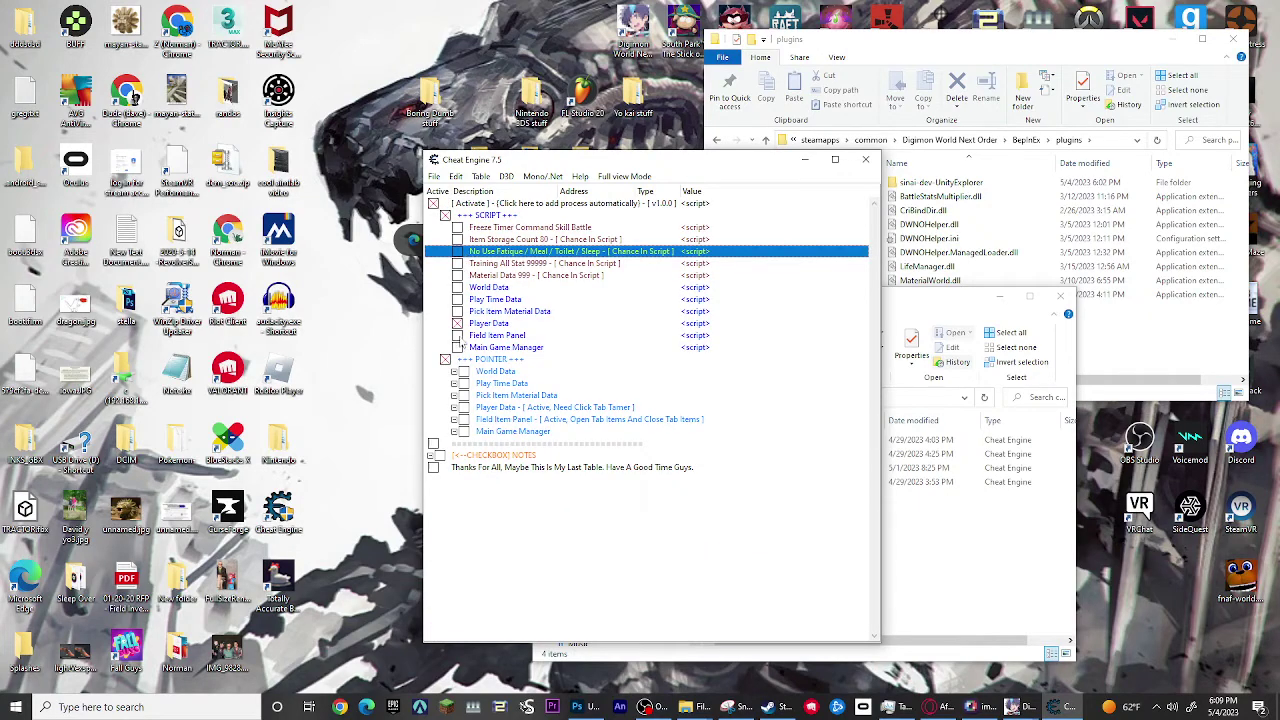
left_click(457, 323)
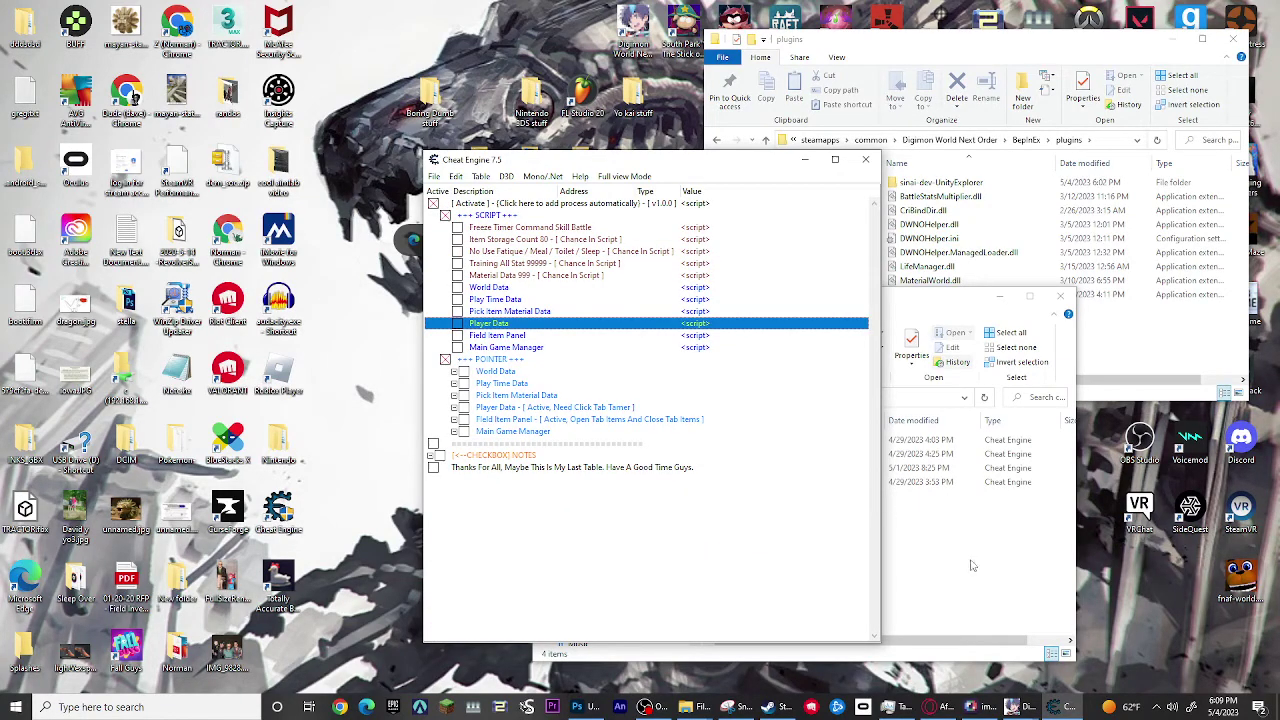
left_click(768, 708)
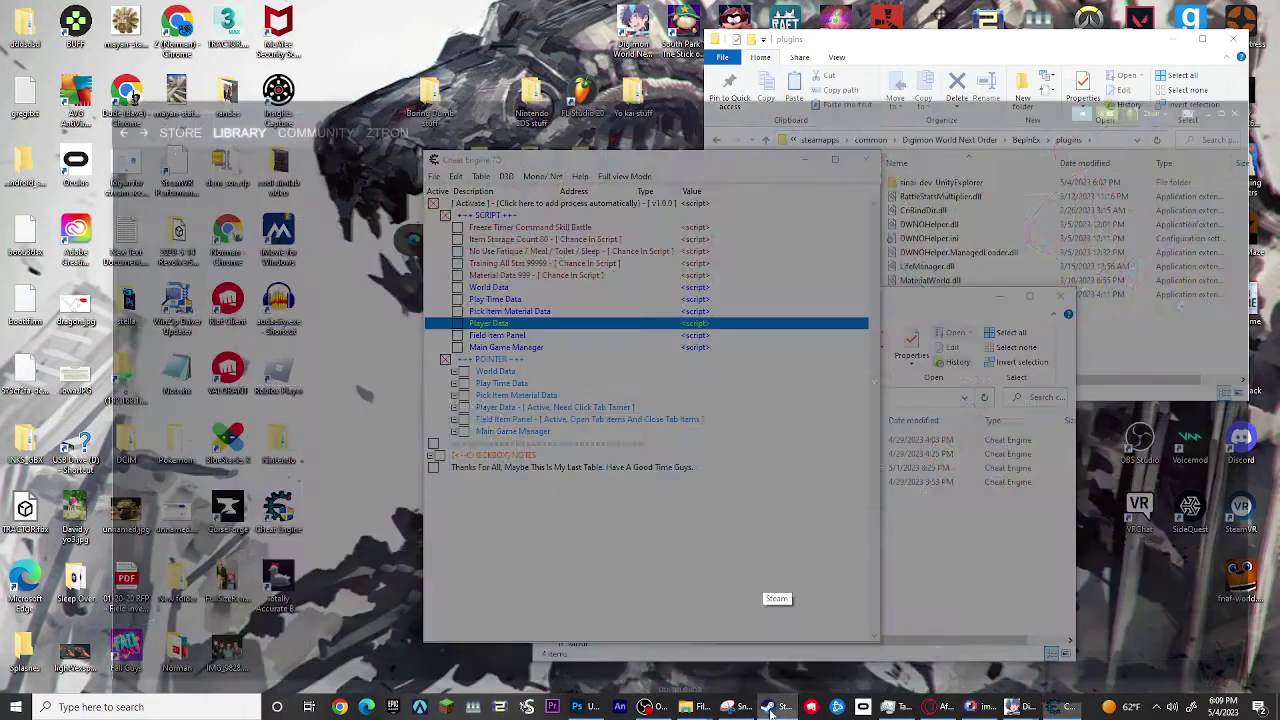